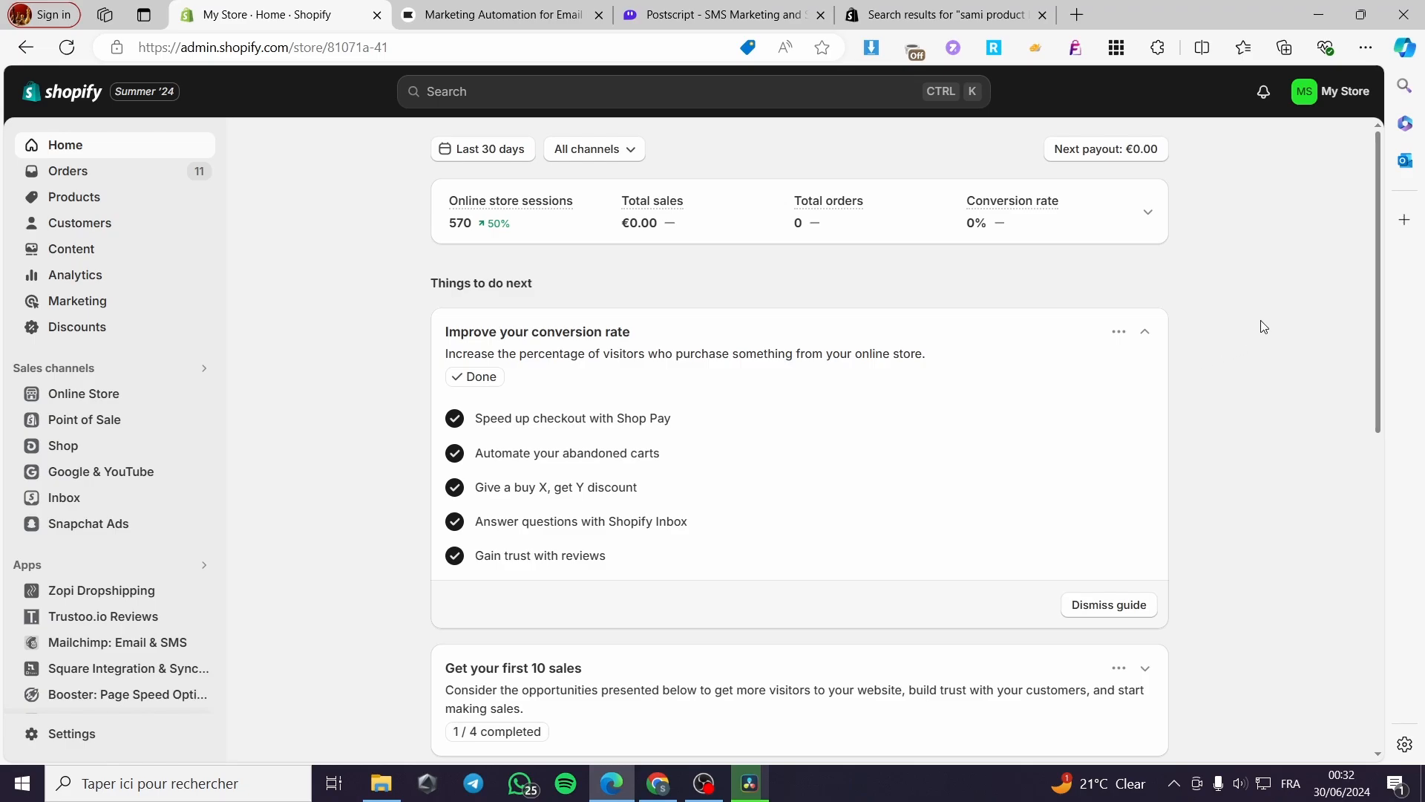
- Open Klaviyo's sign-up page and continue to the existing account's dashboard
left_click_drag(1376, 176, 1380, 133)
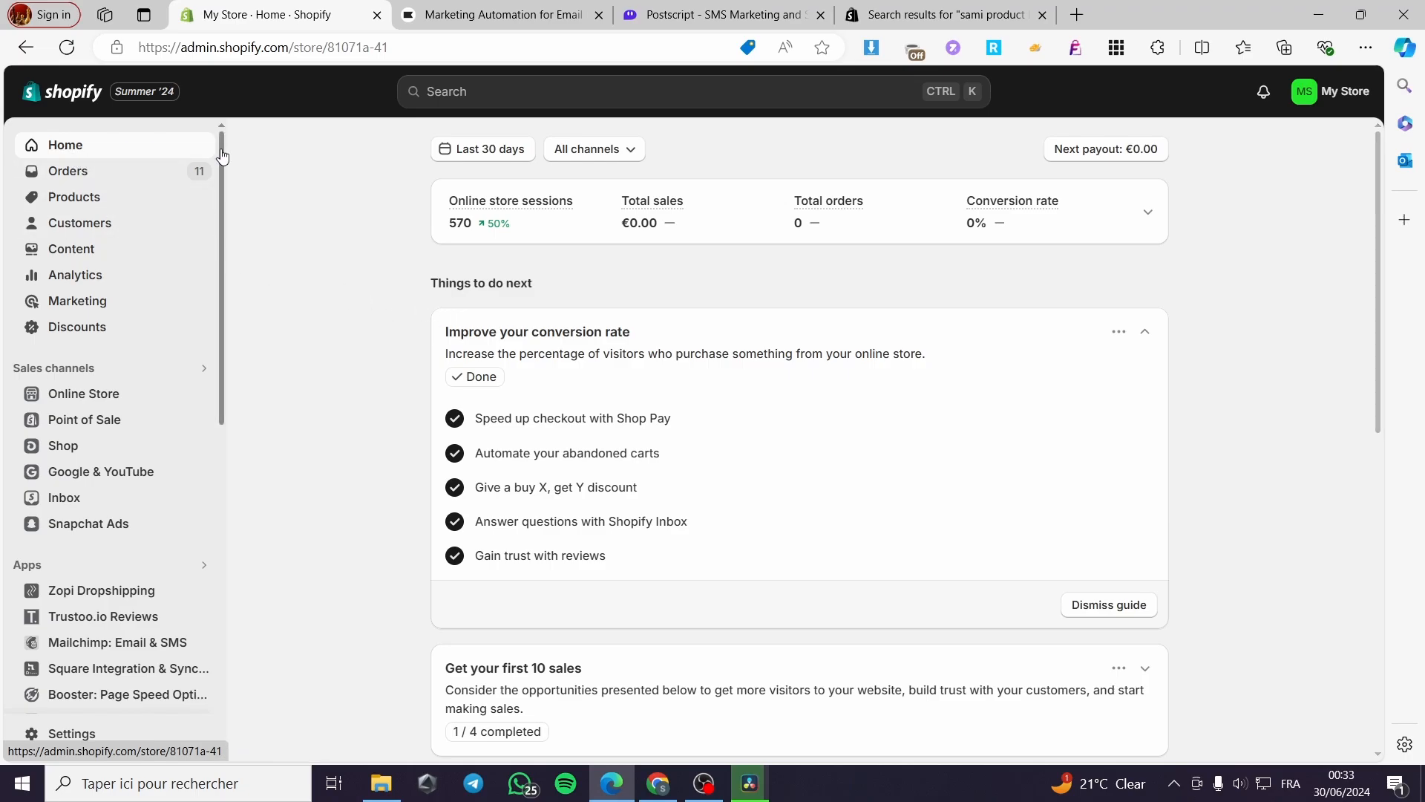
left_click(465, 8)
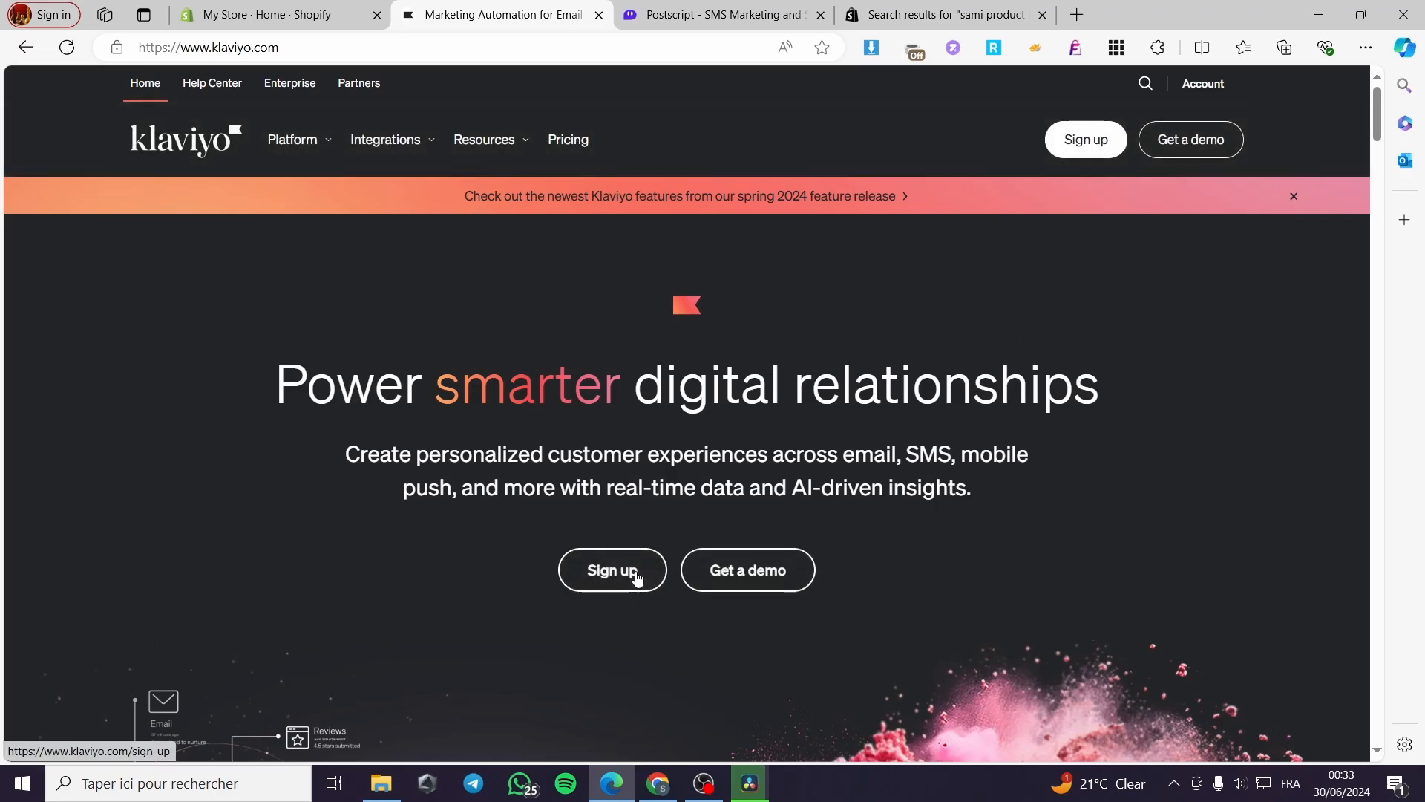
left_click(636, 577)
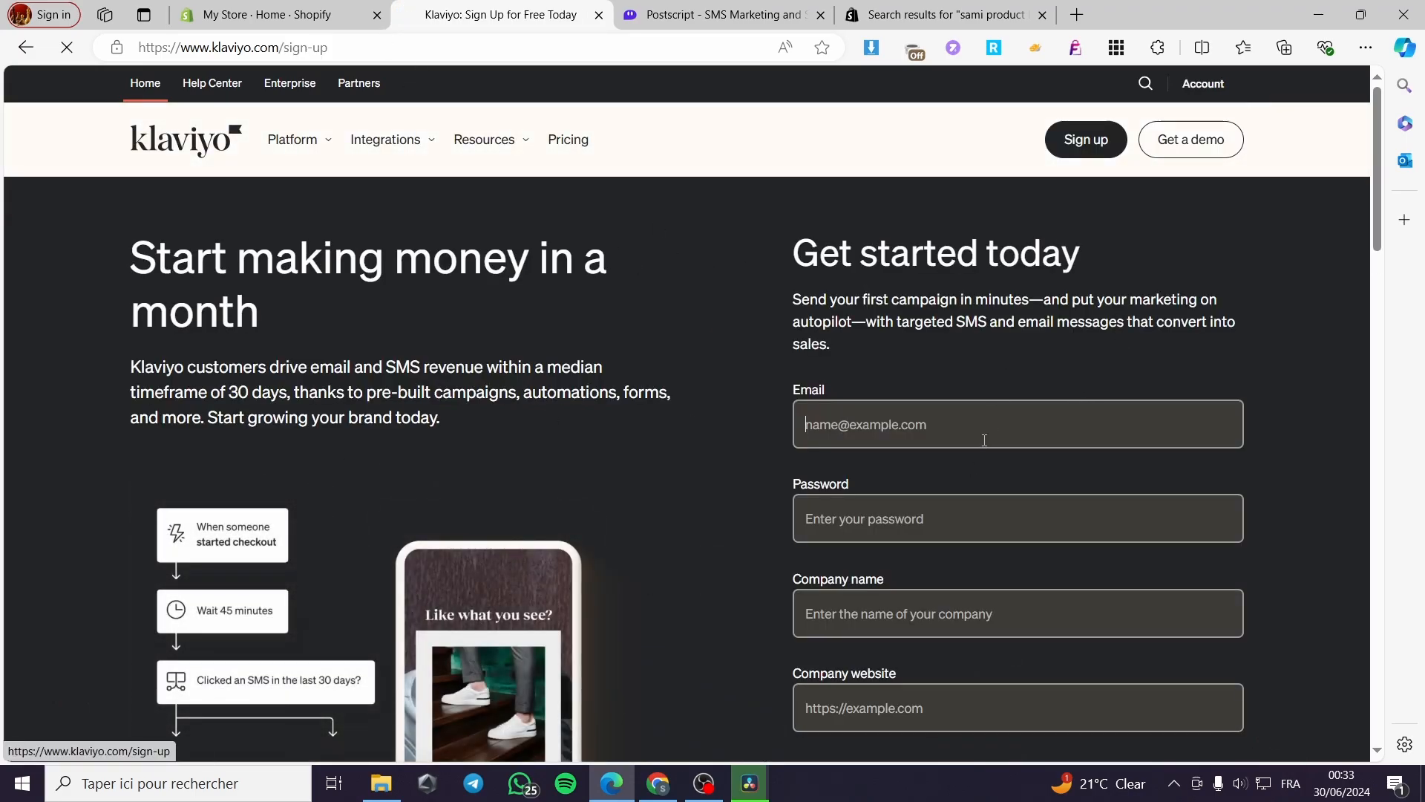
scroll(1025, 468, "down", 5)
scroll(979, 542, "down", 3)
left_click(876, 536)
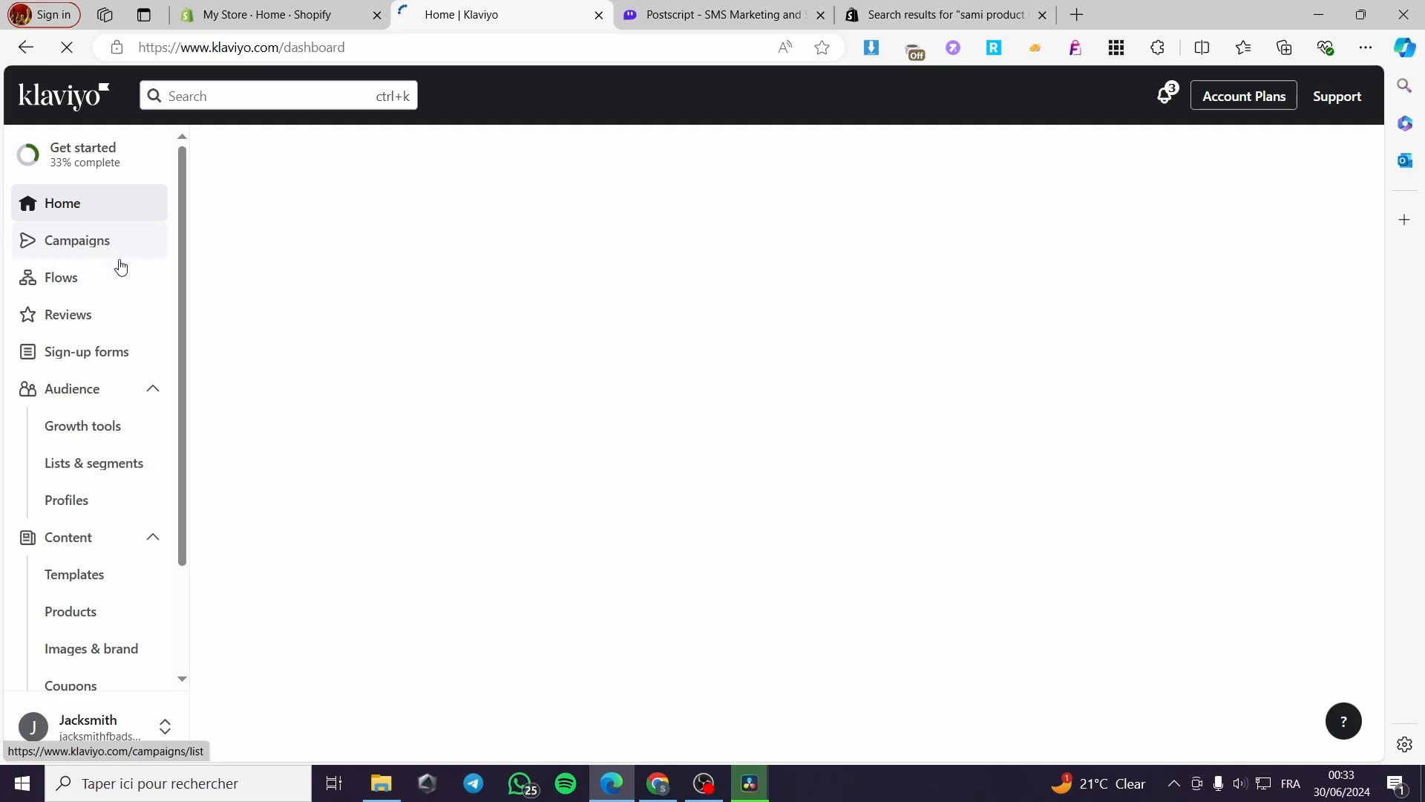
- Search for "klaviy" from the Shopify admin in the Shopify App Store and open the Klaviyo: Email Marketing & SMS listing
left_click(245, 14)
left_click(677, 92)
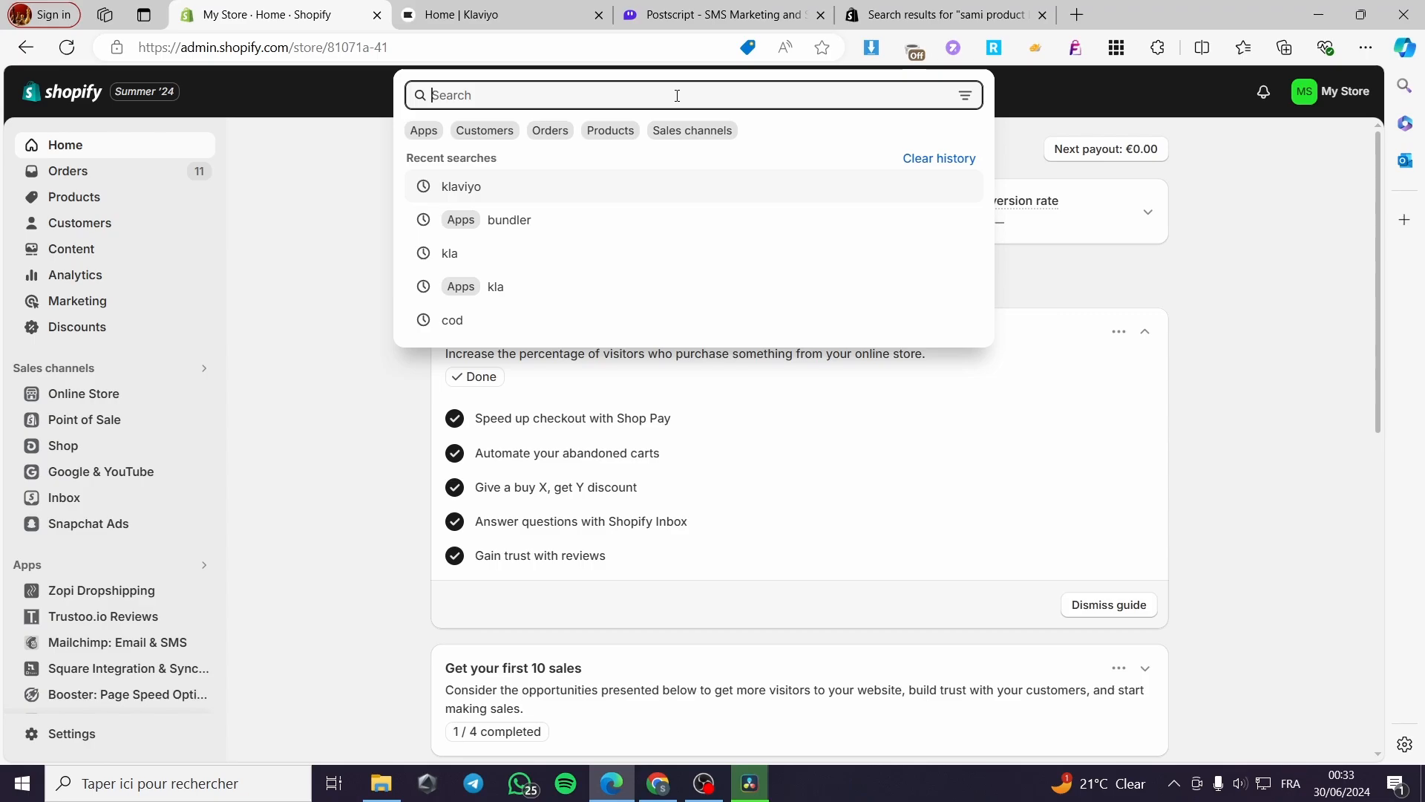
type("klav")
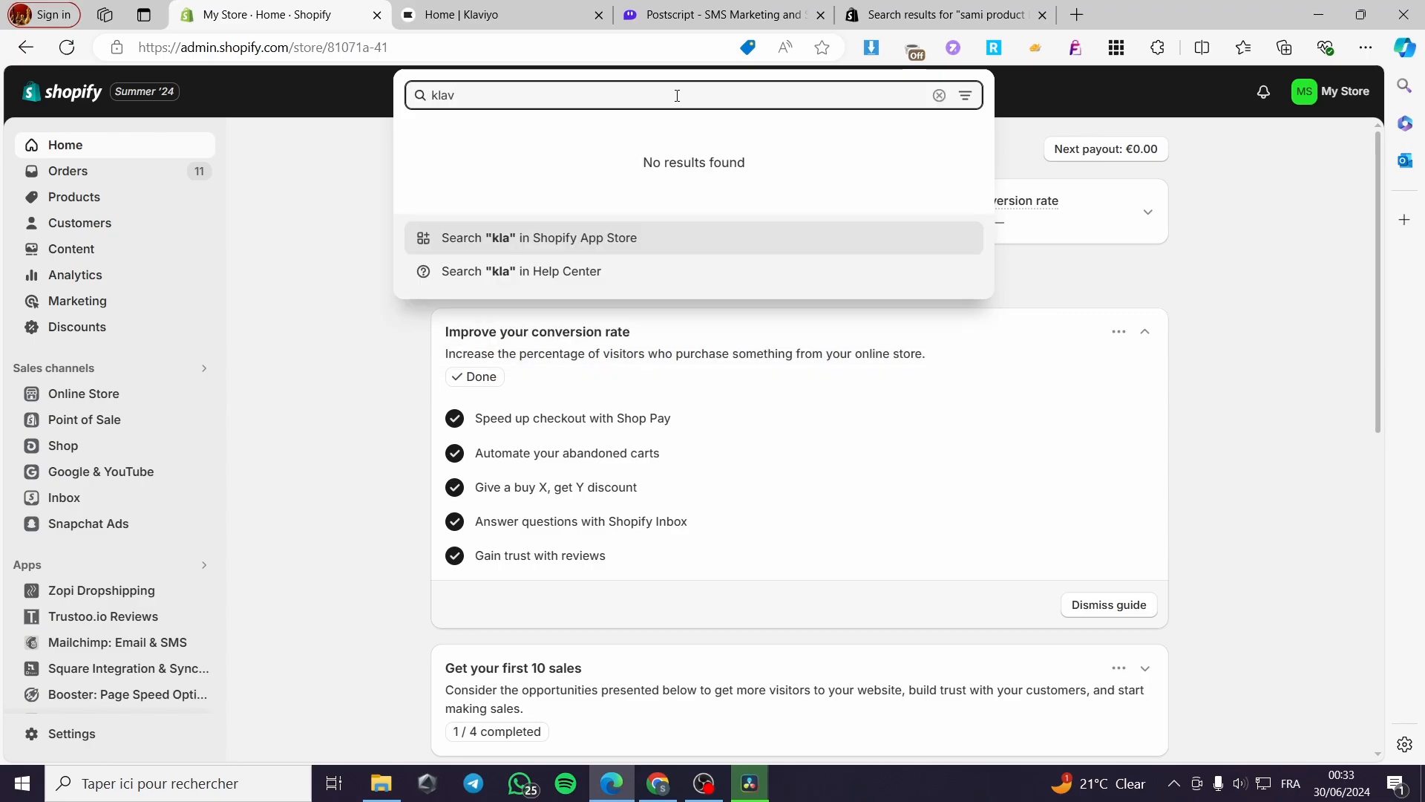
type("uiy")
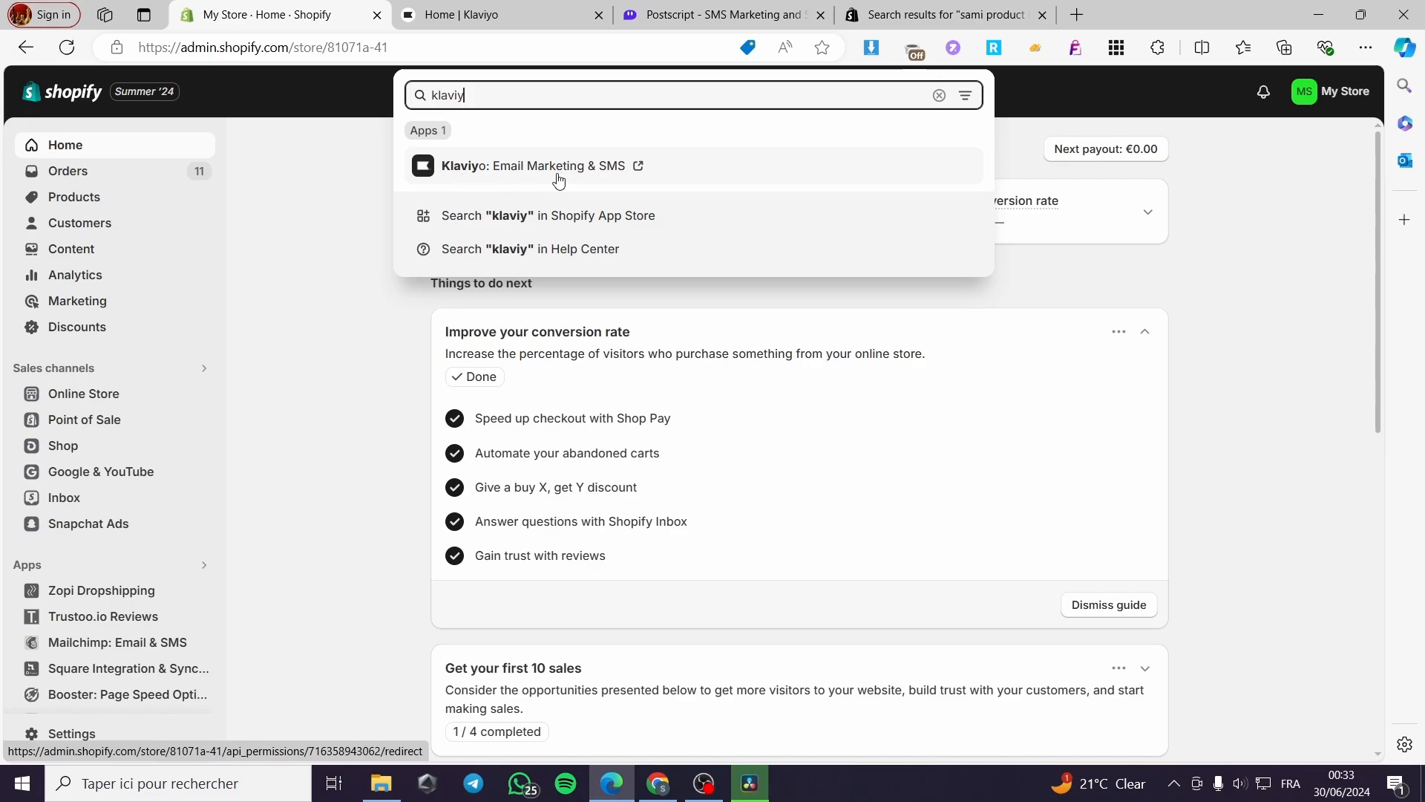
left_click(512, 215)
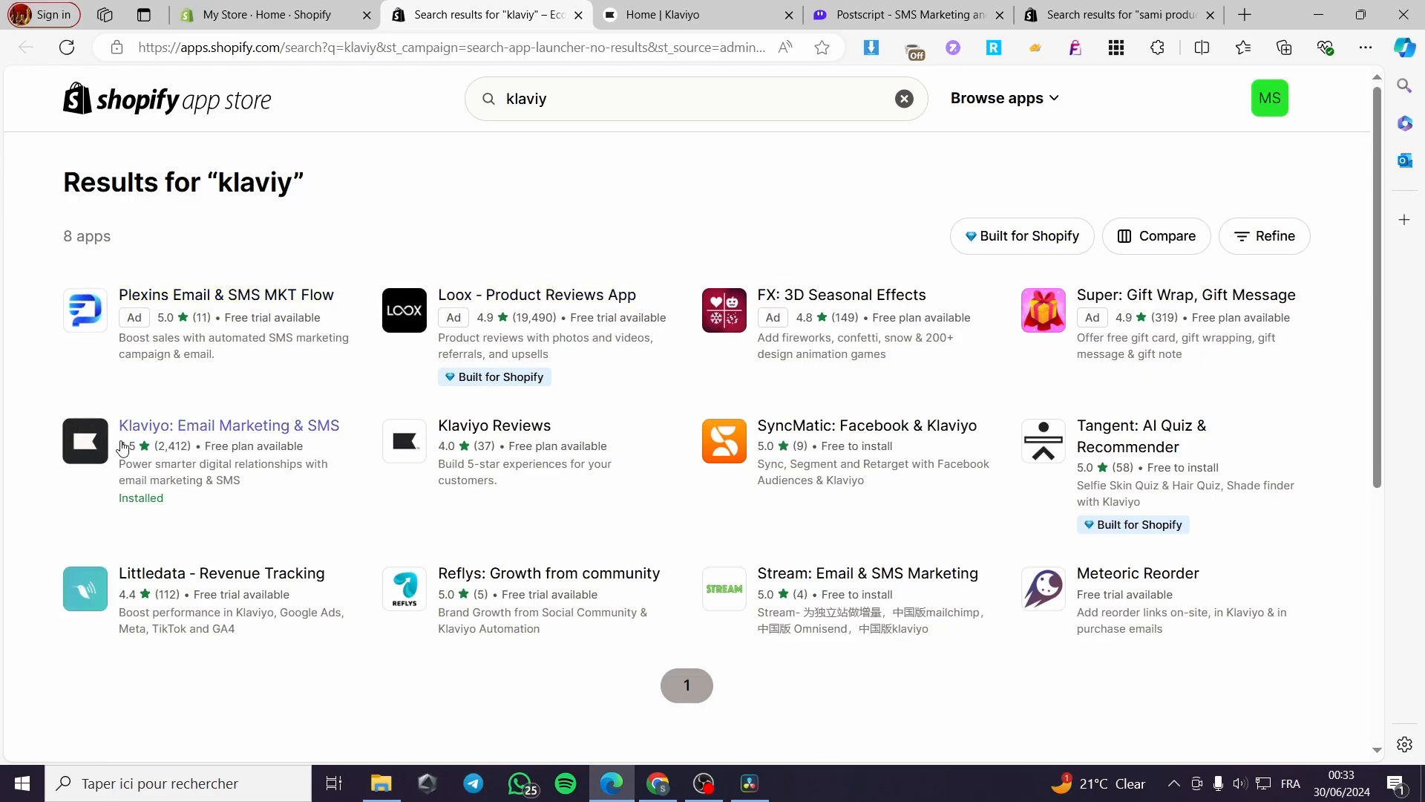
left_click(249, 432)
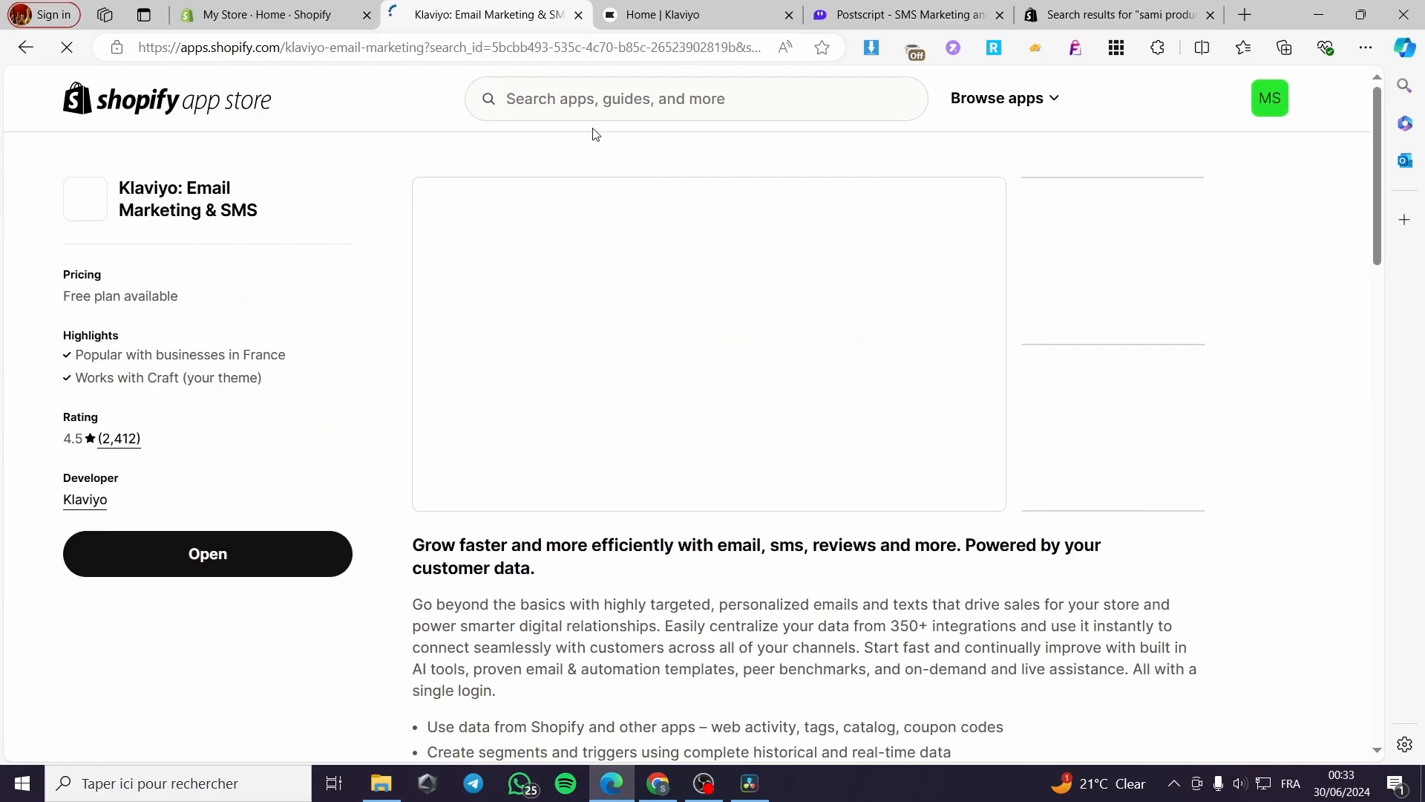
- Switch to the Klaviyo dashboard and open the account's Integrations page to check the Shopify connection
left_click(215, 549)
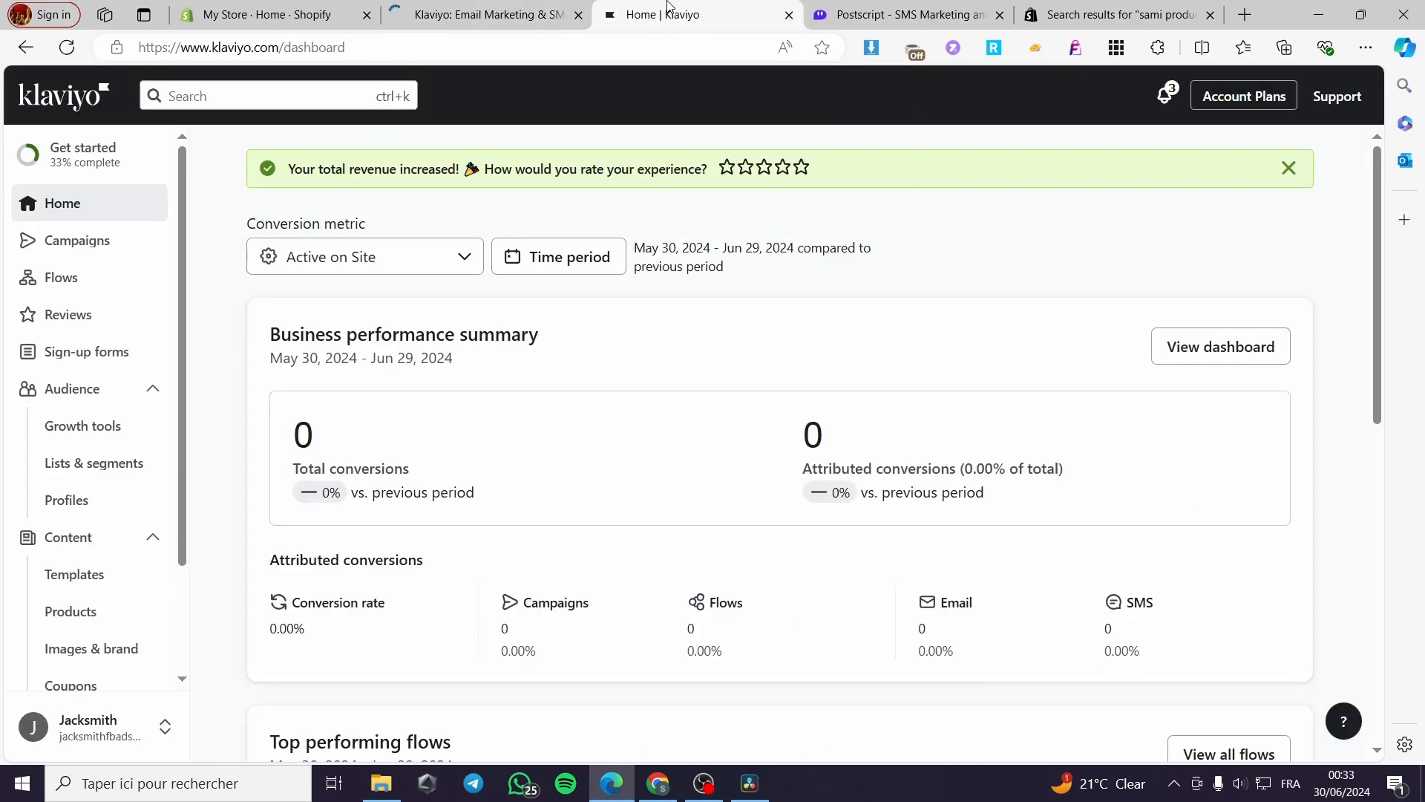
scroll(130, 508, "down", 2)
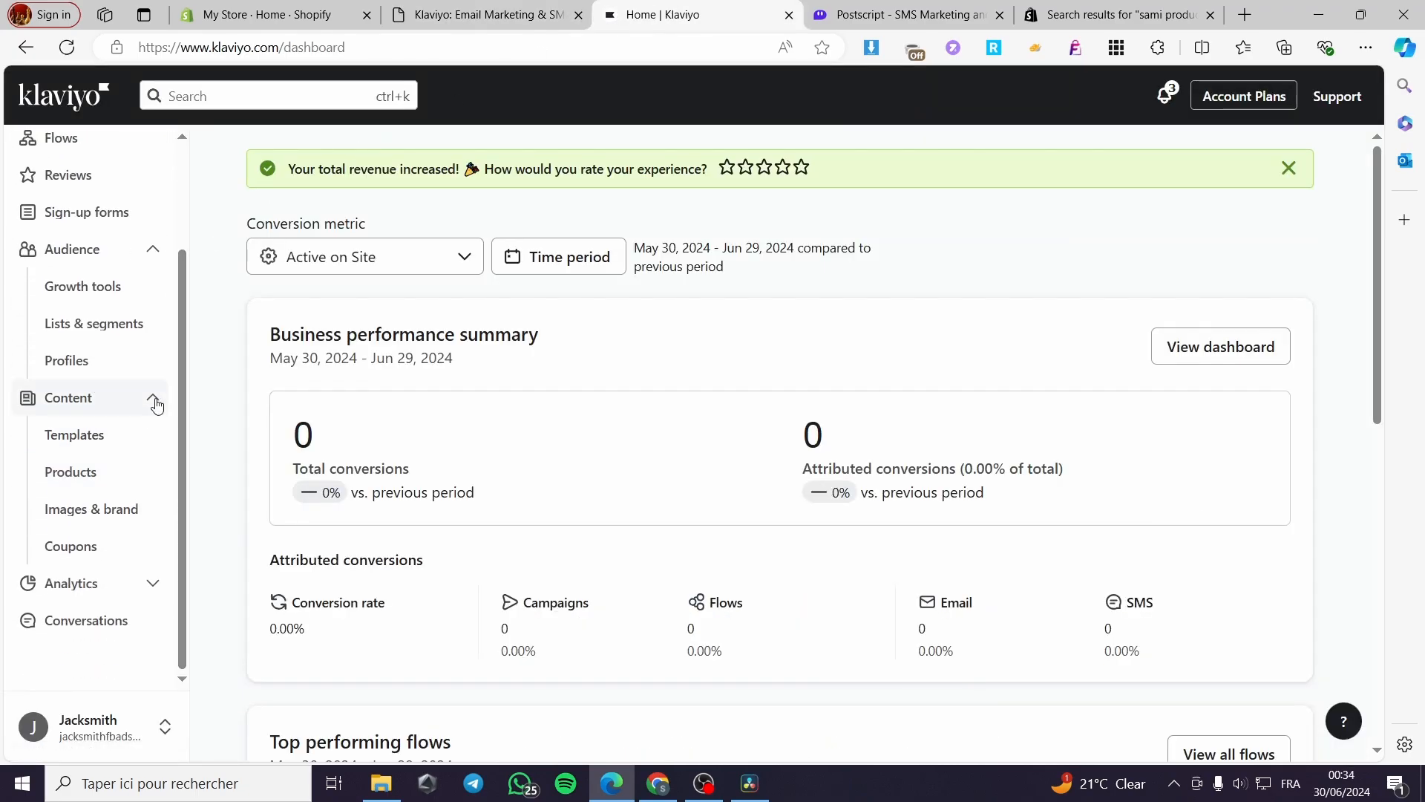
scroll(158, 513, "up", 2)
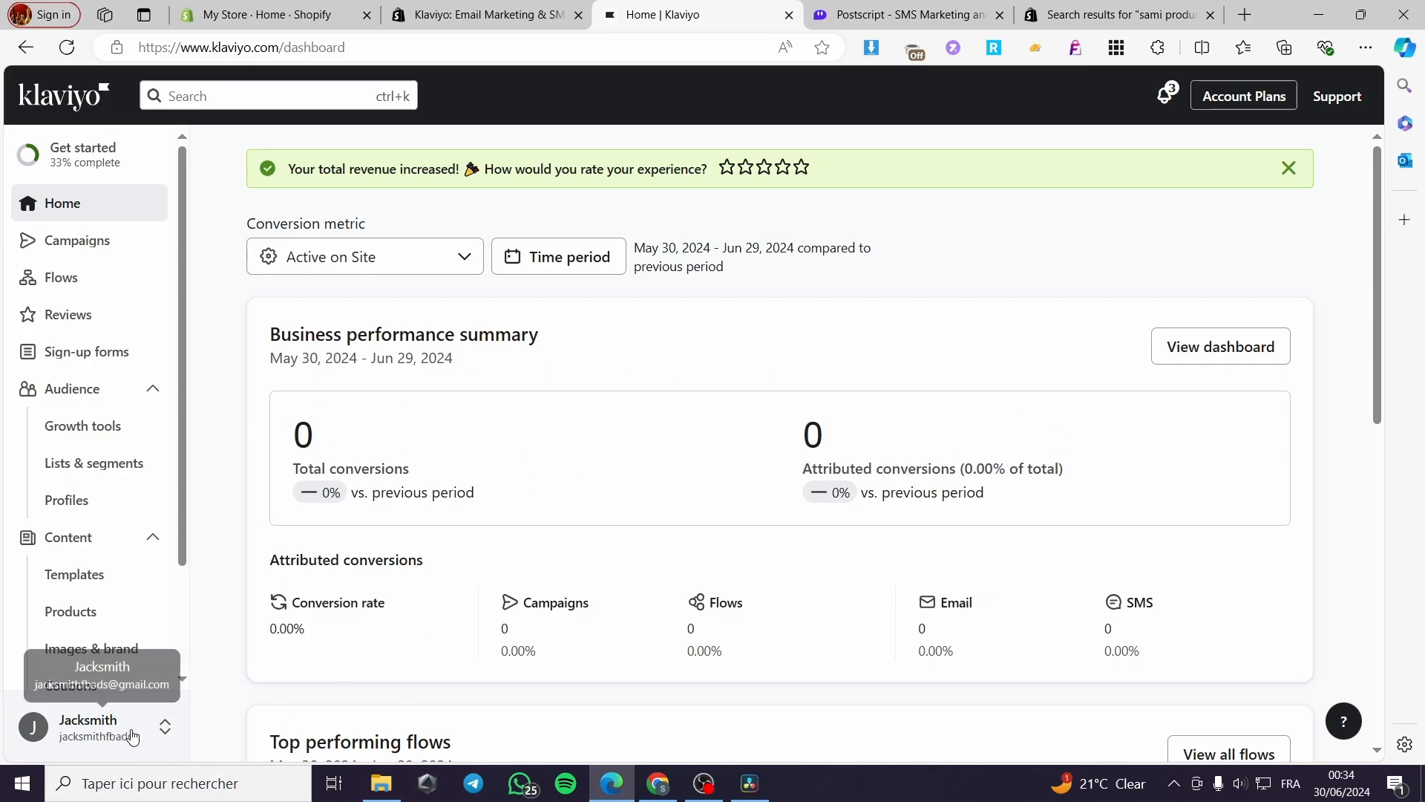
left_click(79, 731)
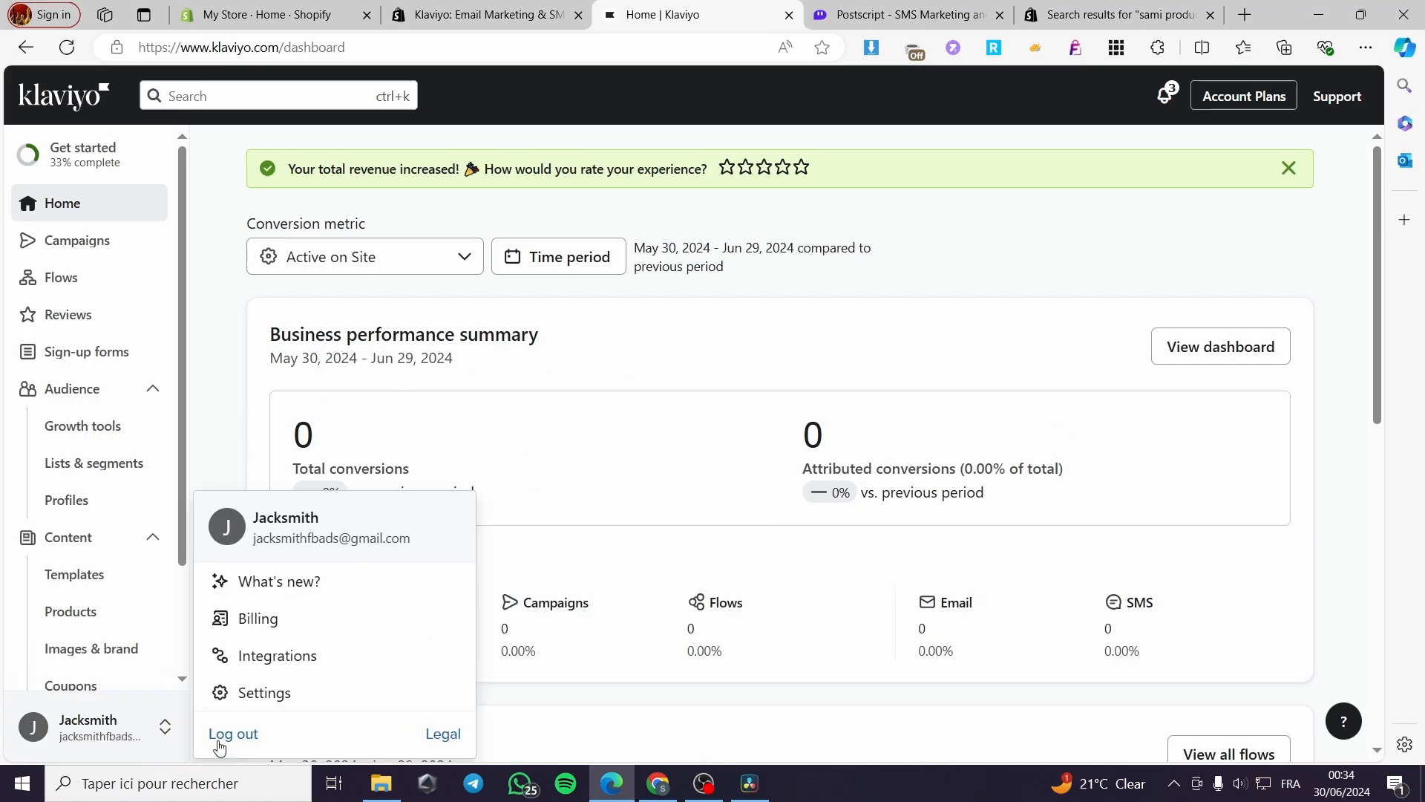
left_click(295, 664)
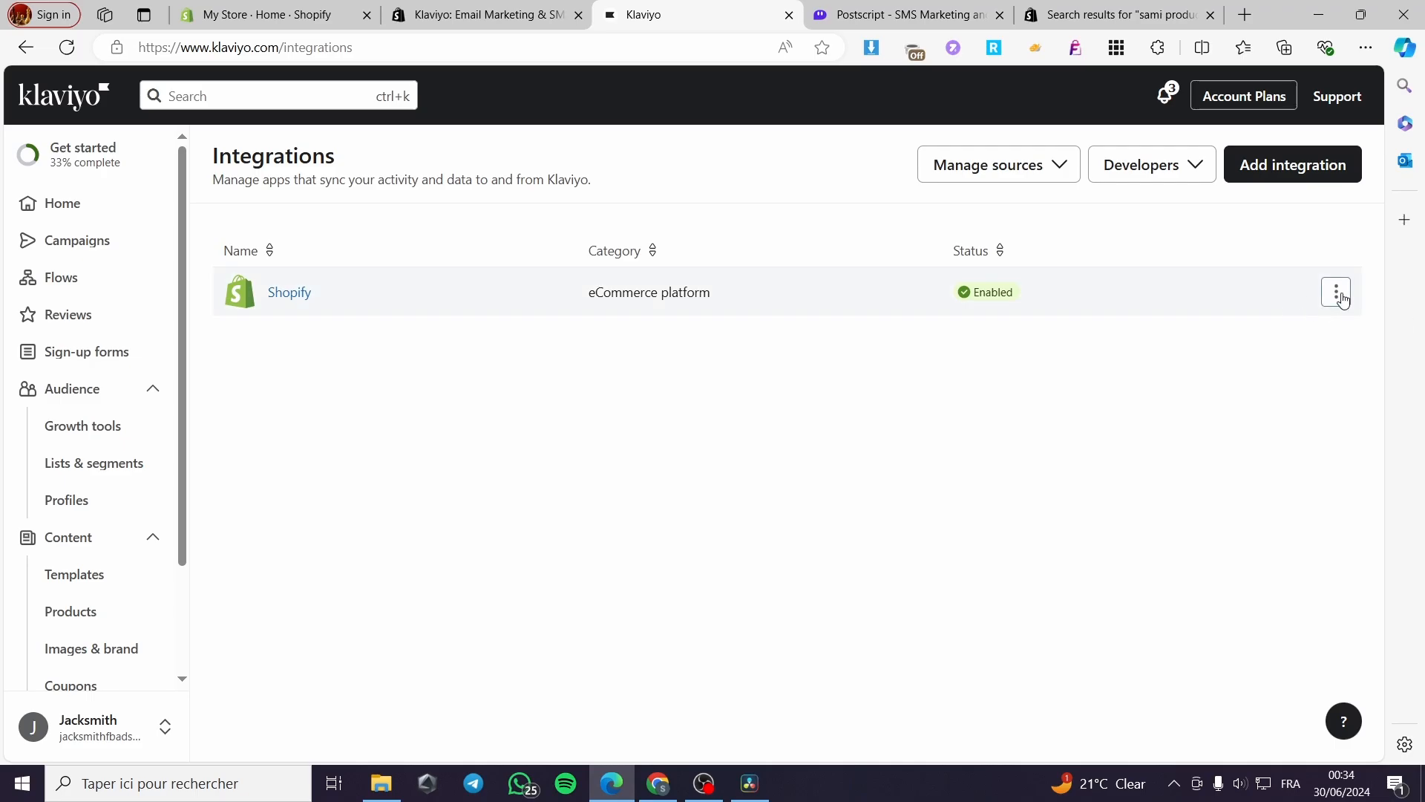
- Close the Klaviyo and App Store listing pages and return to the Shopify store admin
left_click(789, 15)
left_click(432, 6)
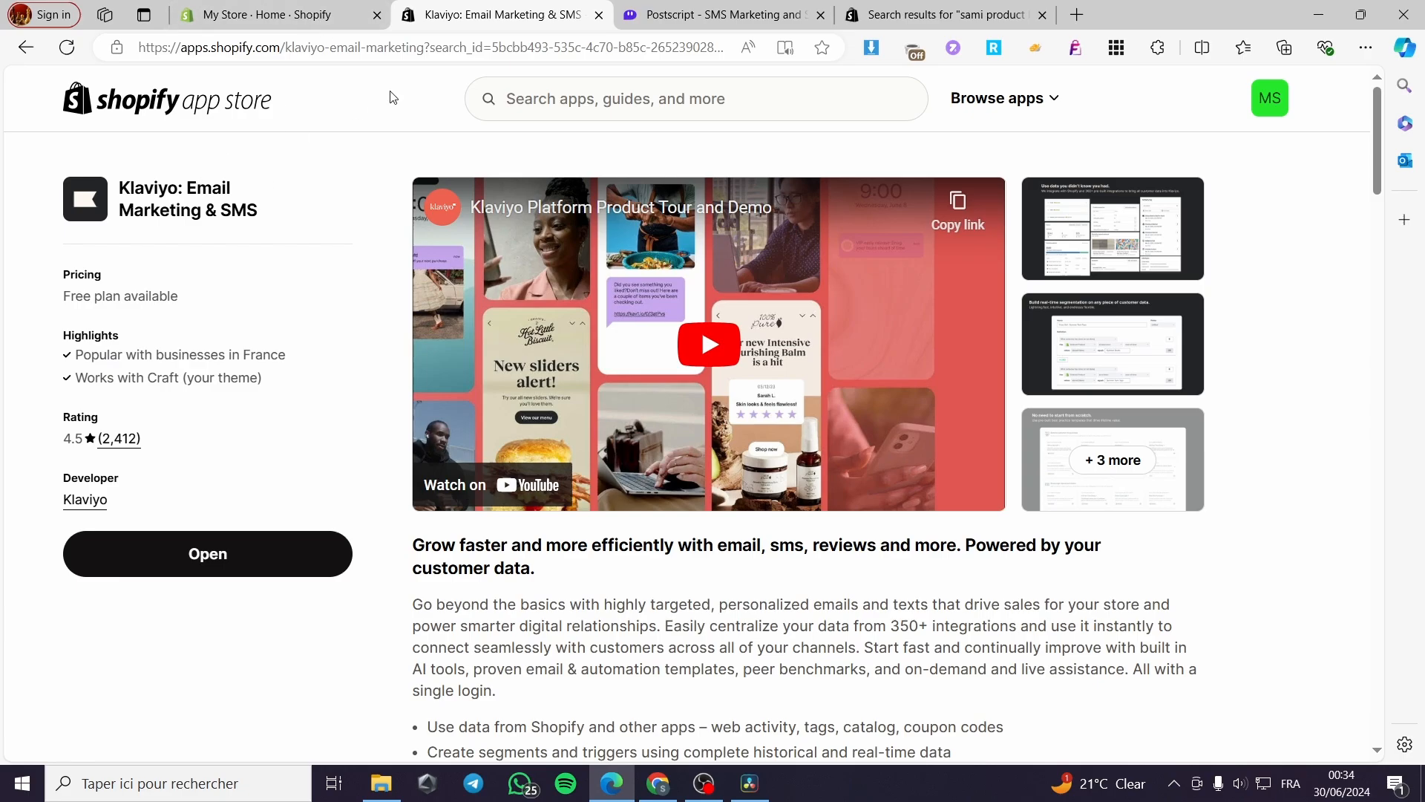
left_click(600, 16)
left_click(289, 15)
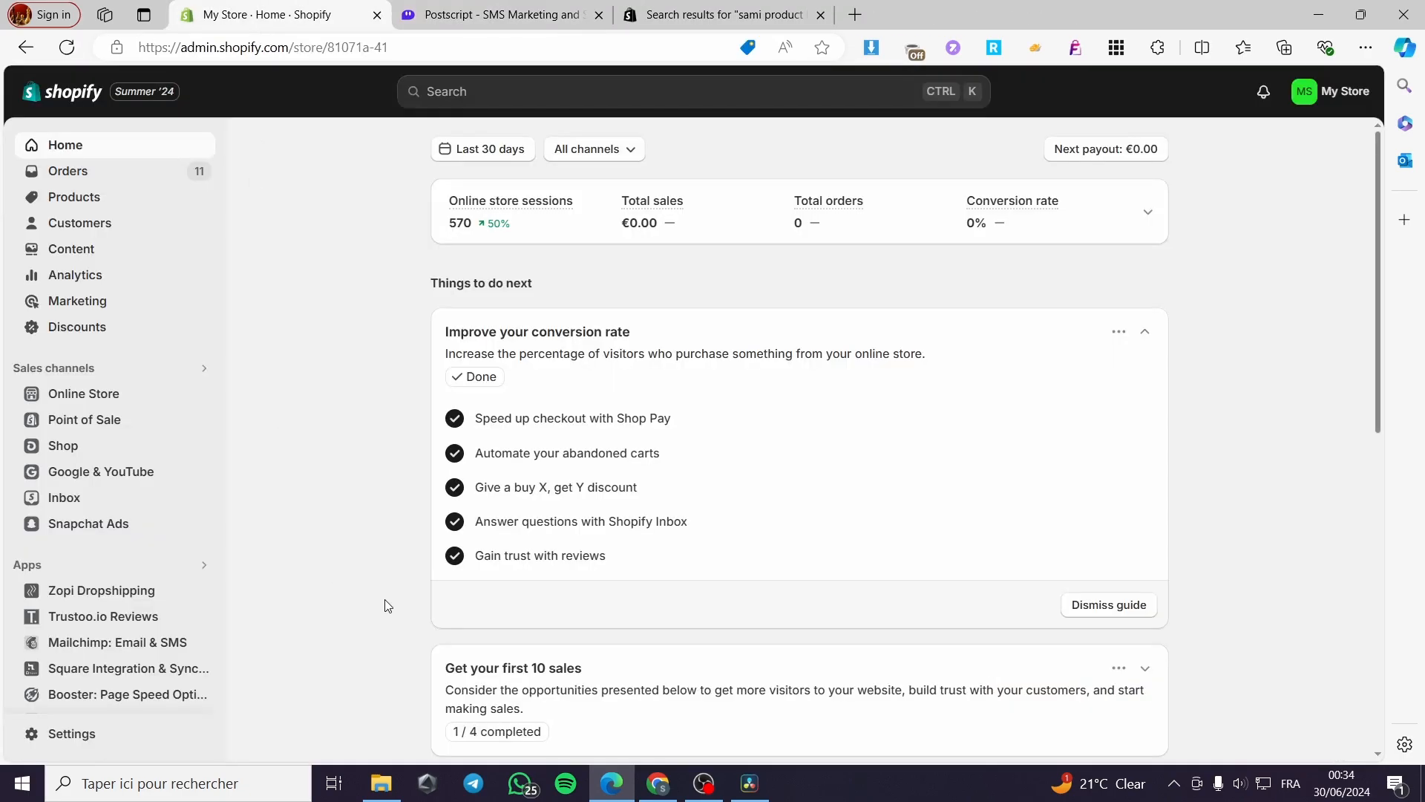
- Enable the Klaviyo onsite JavaScript app embed in the Online Store's Craft theme and save the theme
left_click(92, 402)
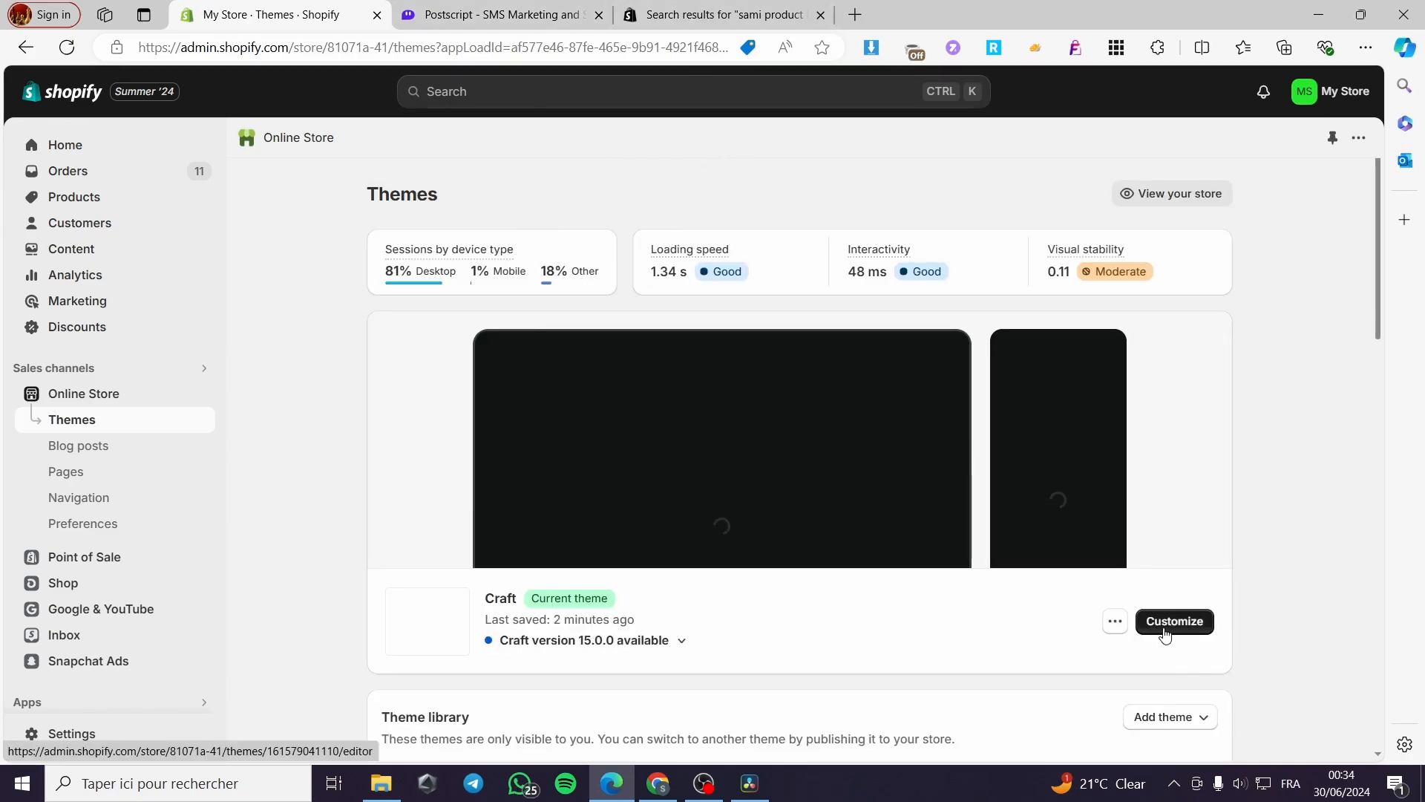
left_click(1165, 628)
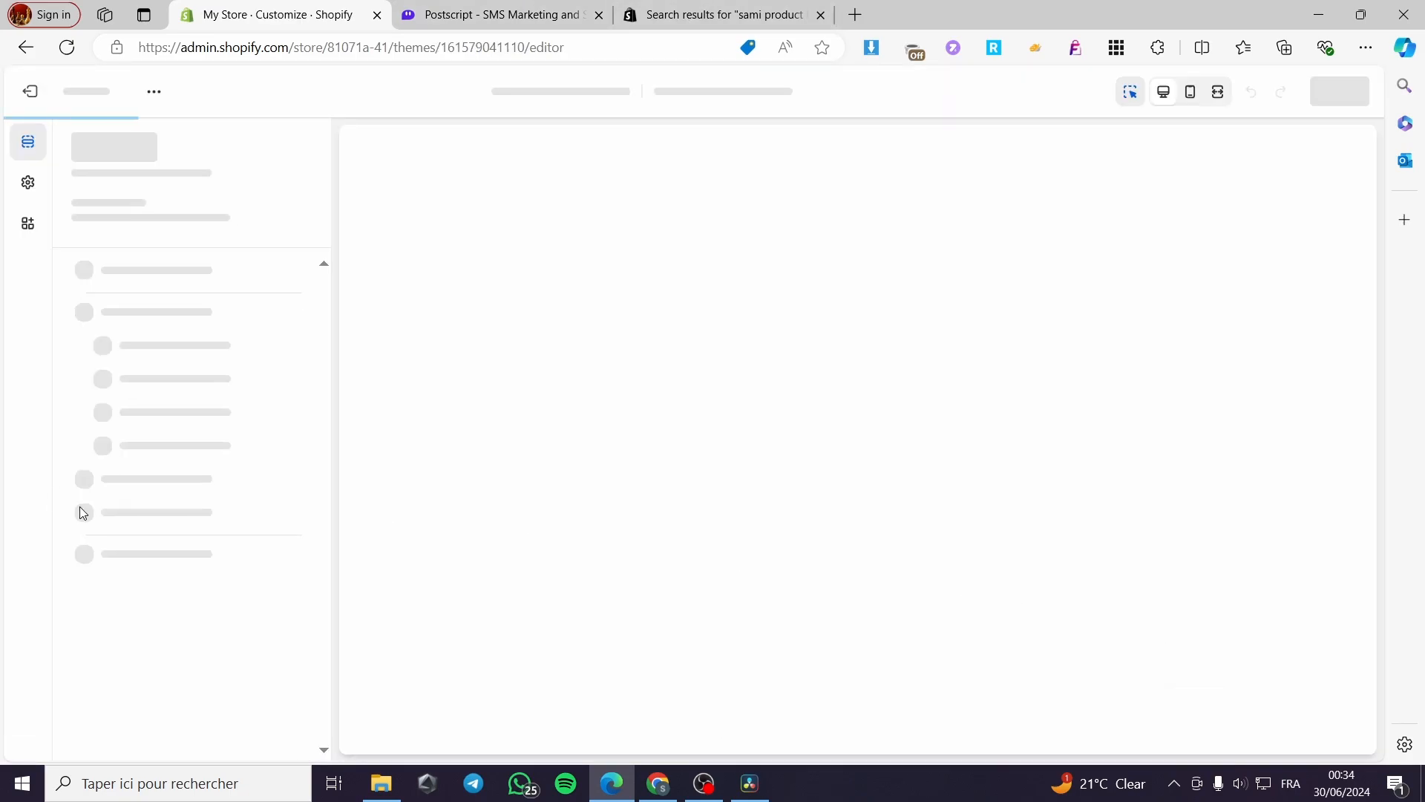
left_click(27, 229)
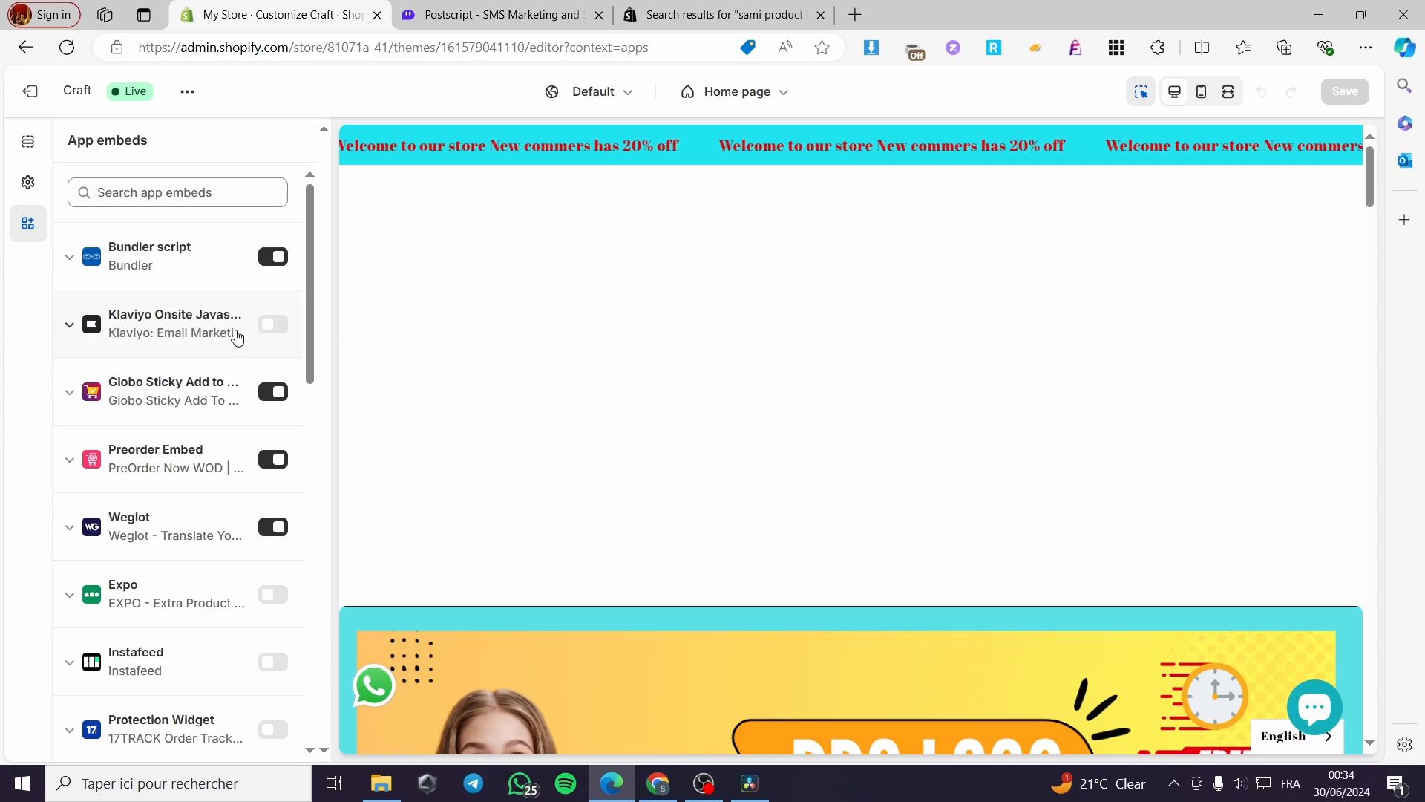
left_click(273, 324)
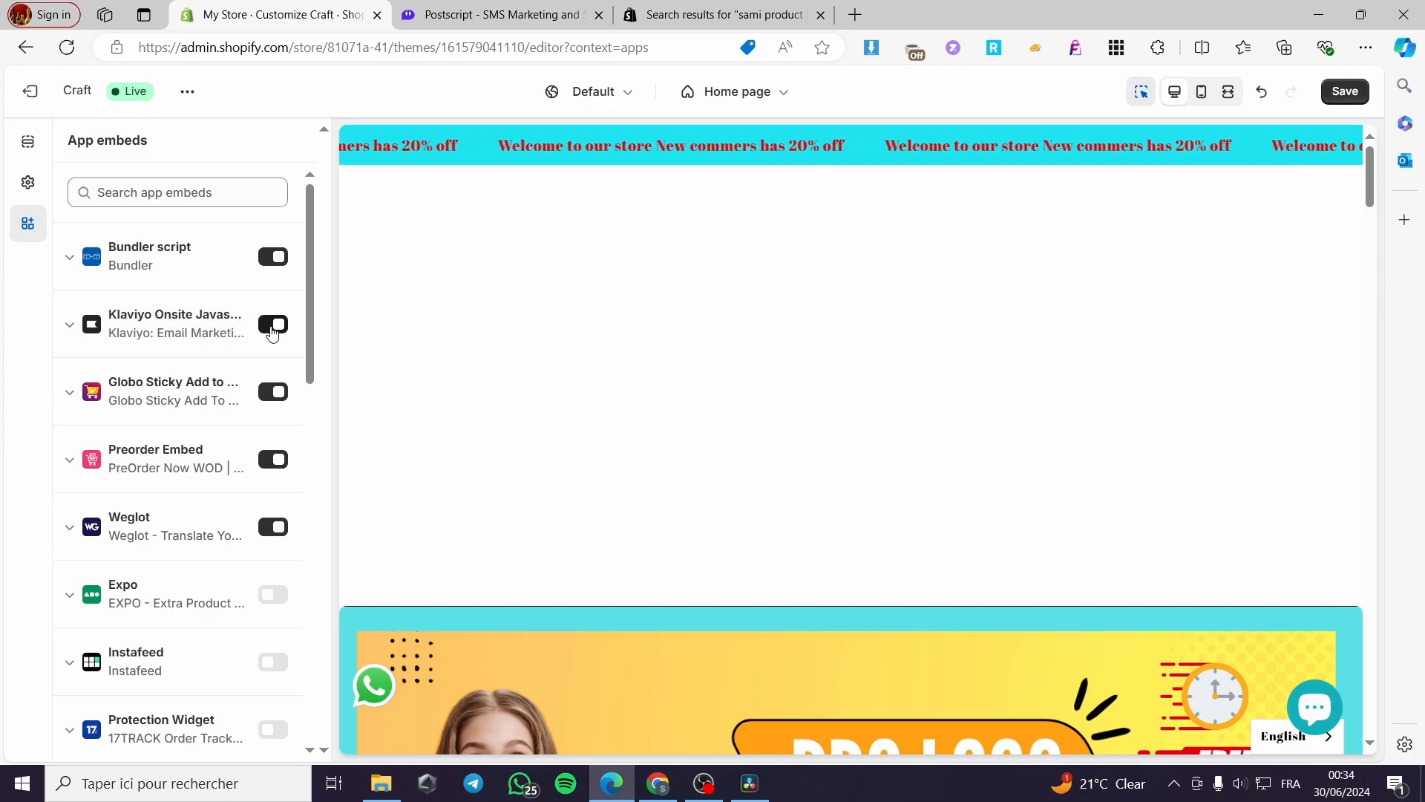
left_click(1344, 92)
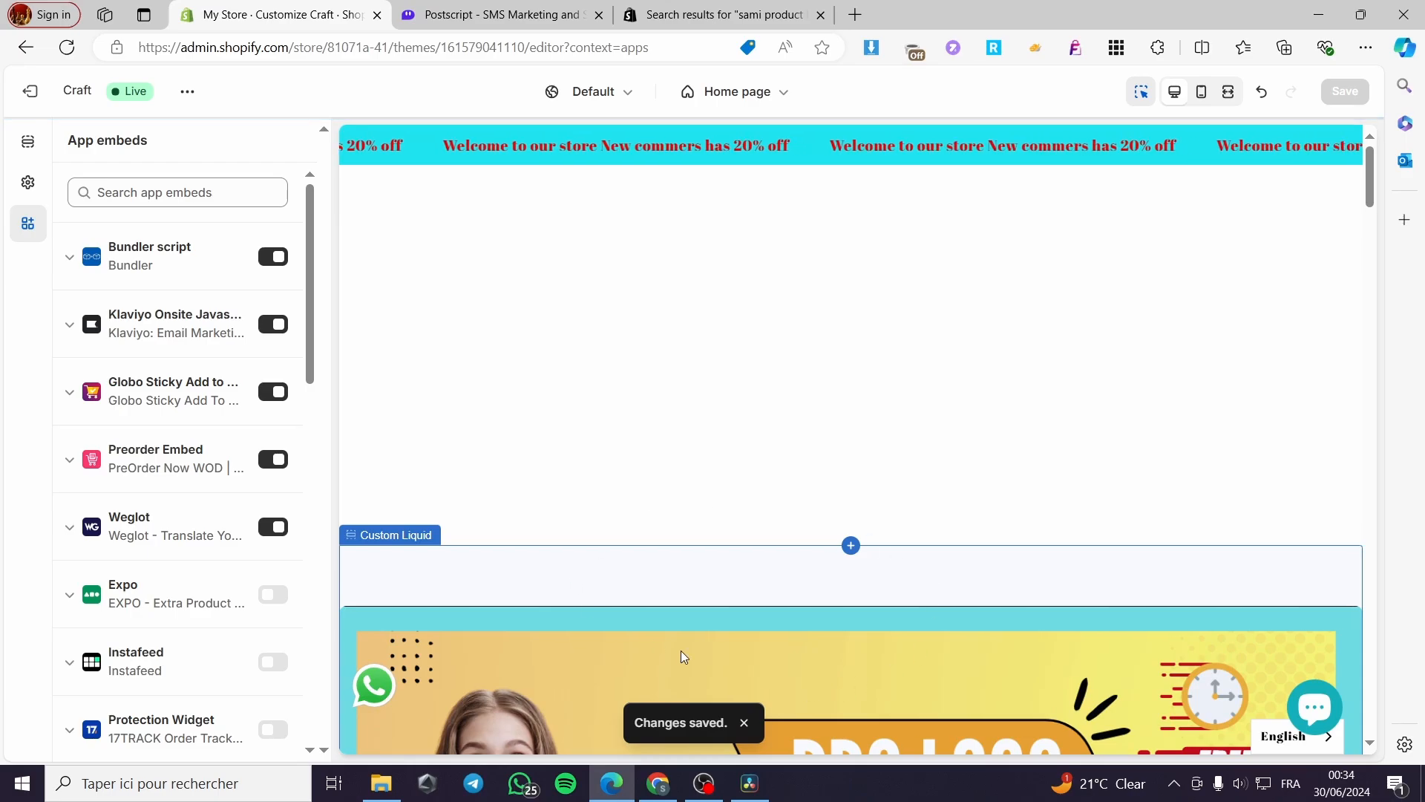
- Reload the theme editor and exit it to the store's Themes page
left_click(69, 49)
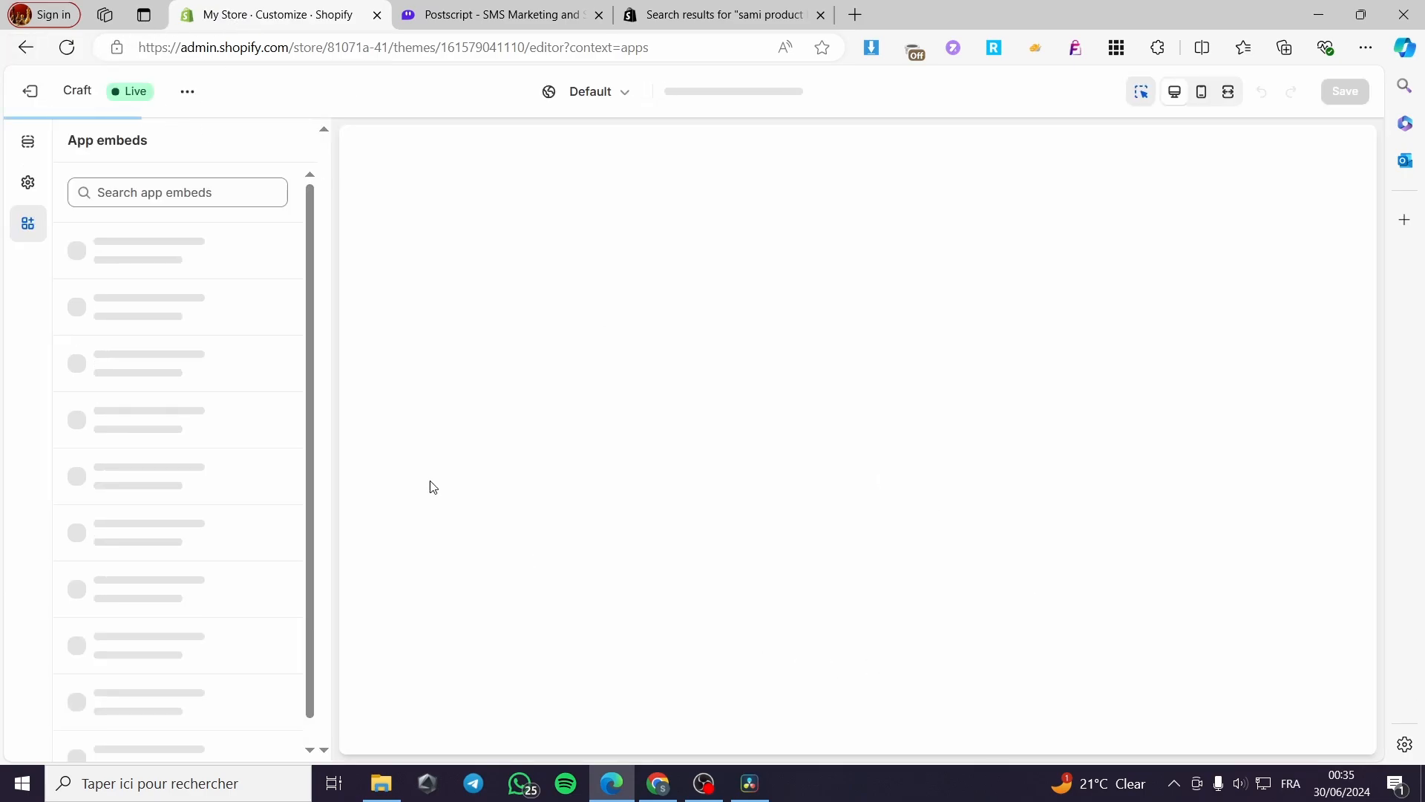
left_click(44, 101)
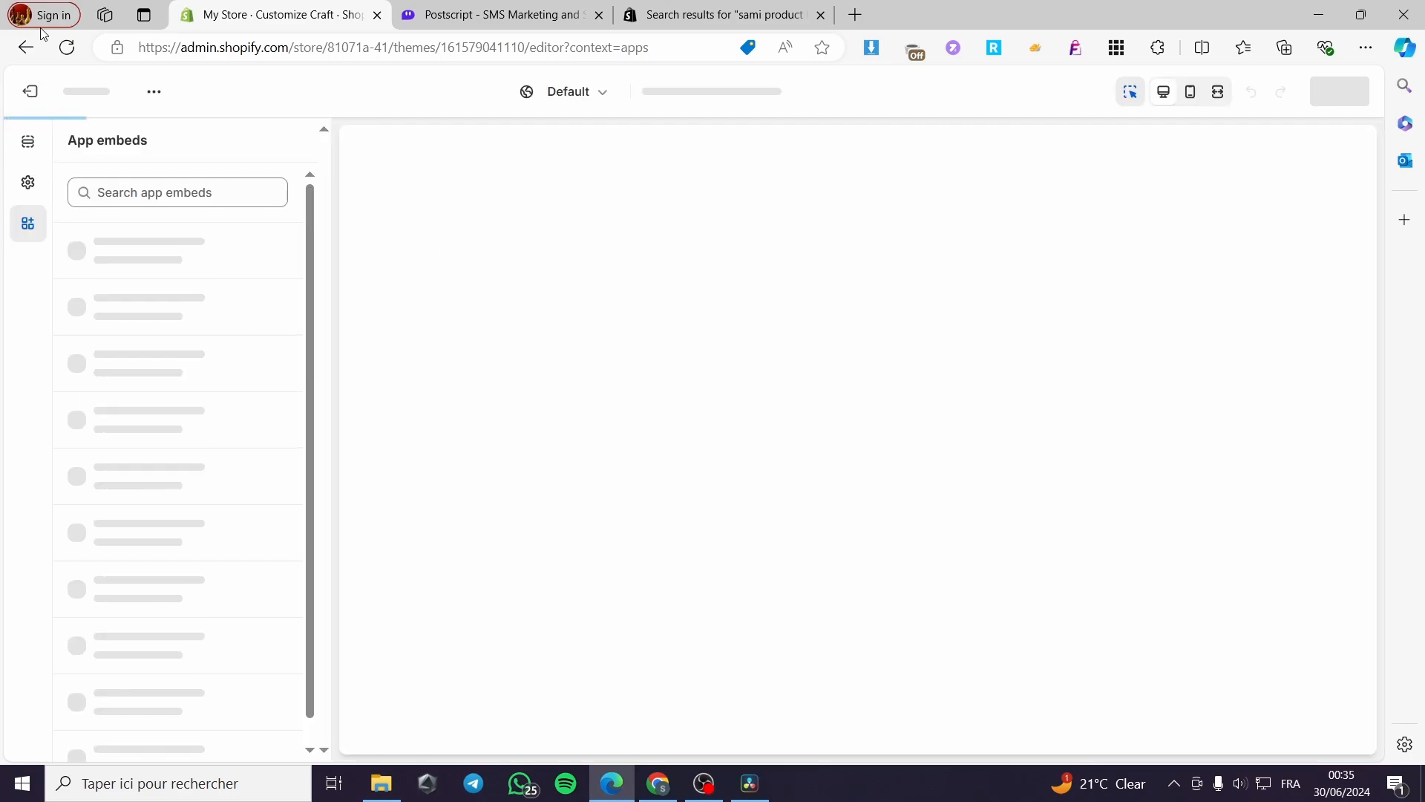
left_click(25, 89)
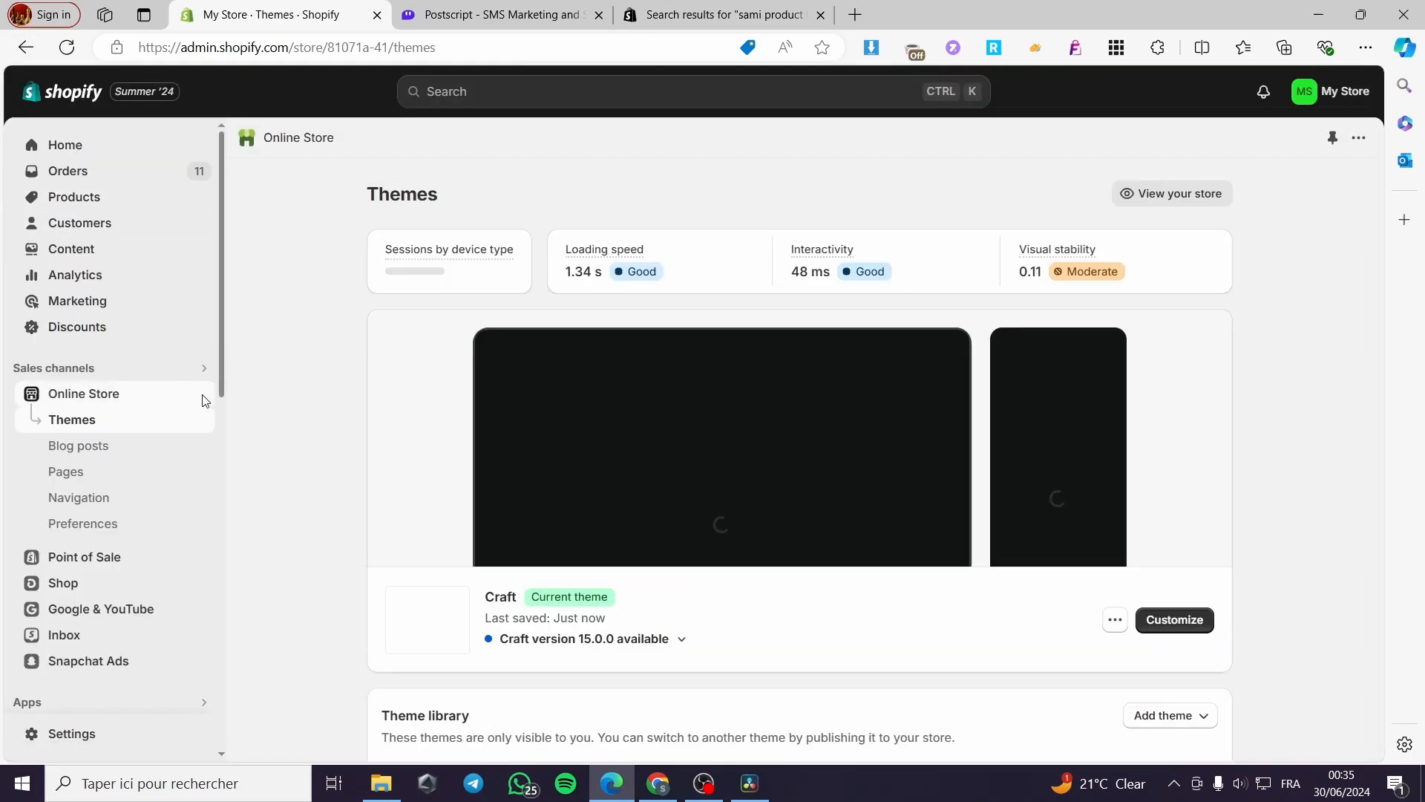
- View the live online store, hide the store preview bar and open the GET 10% OFF sign-up form
left_click(204, 398)
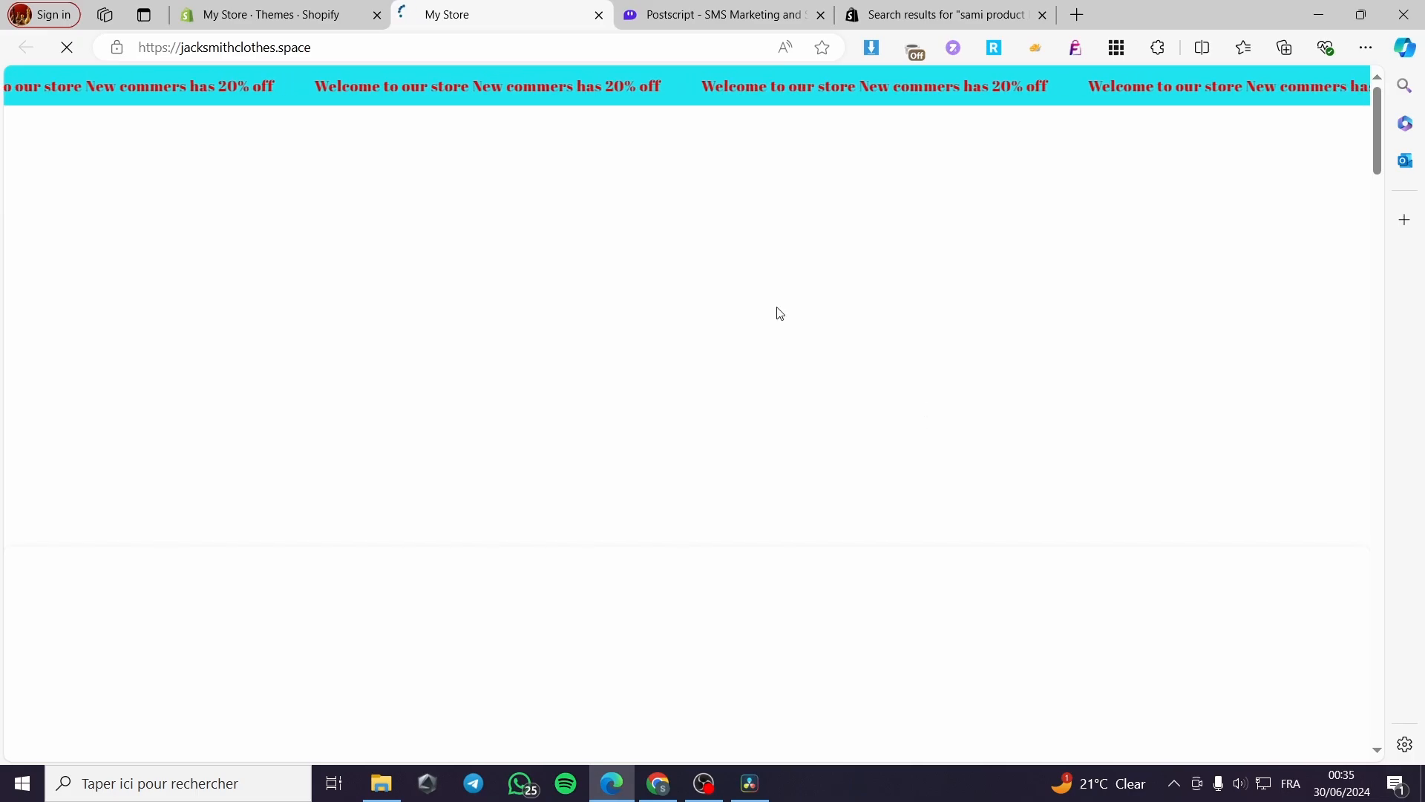
scroll(957, 467, "down", 2)
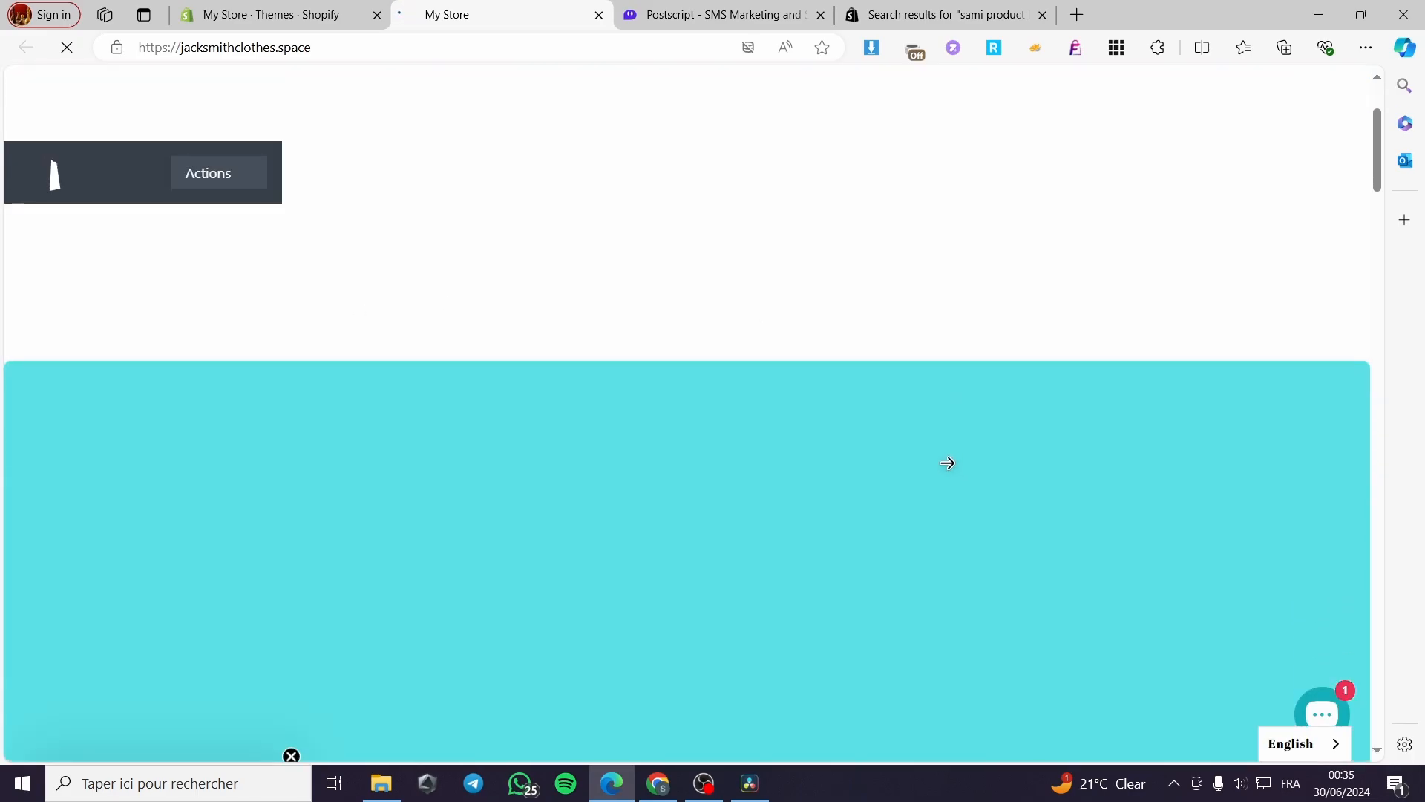
scroll(921, 382, "down", 3)
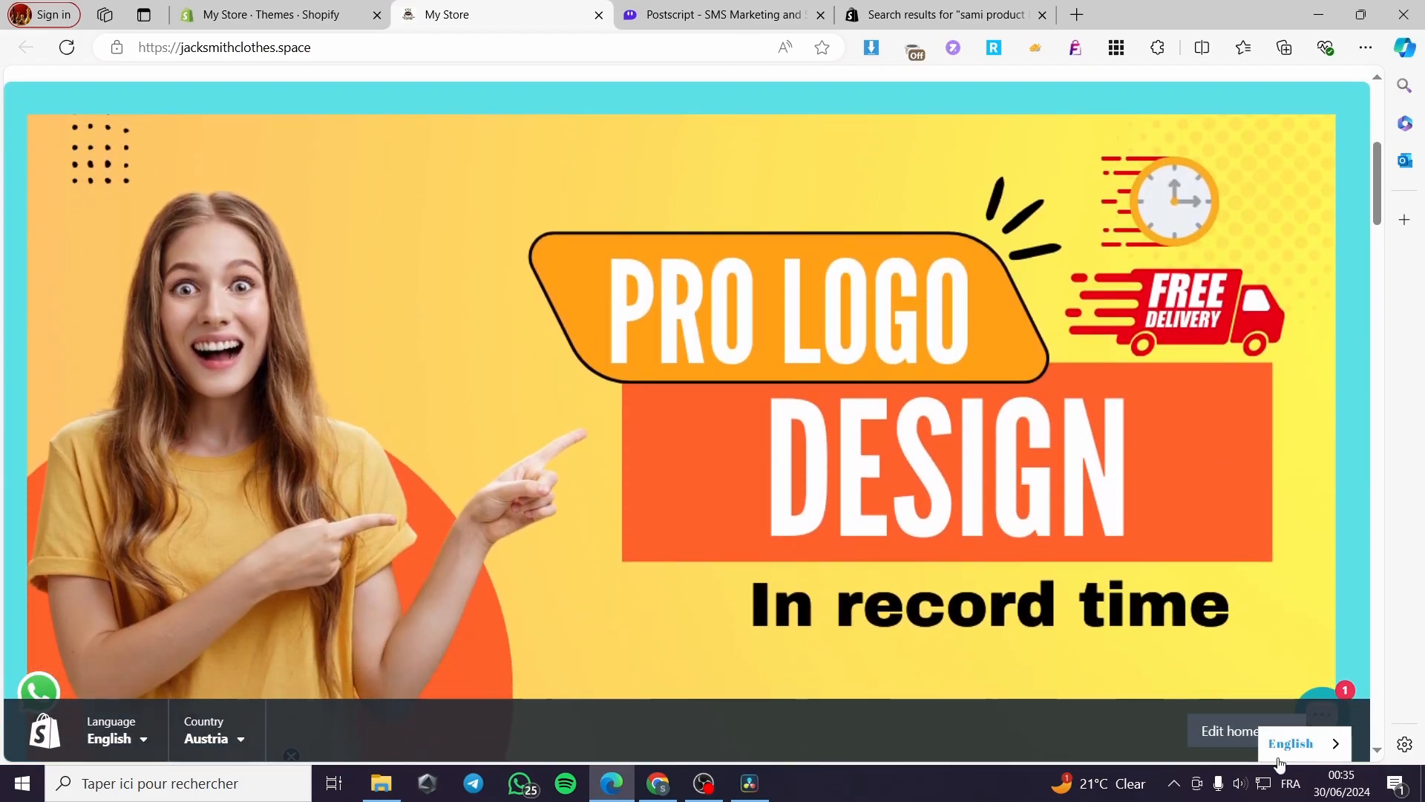
left_click(1324, 726)
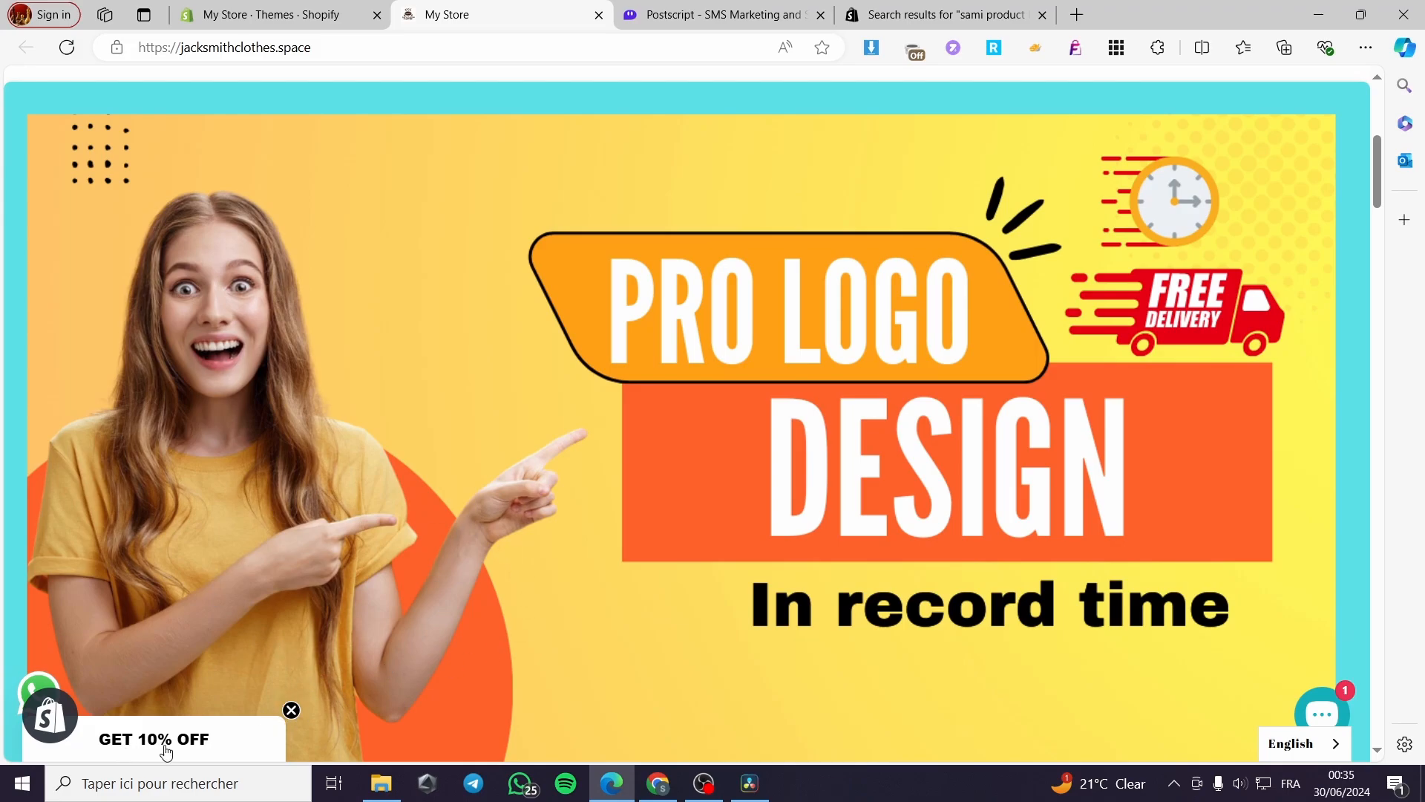
left_click(222, 751)
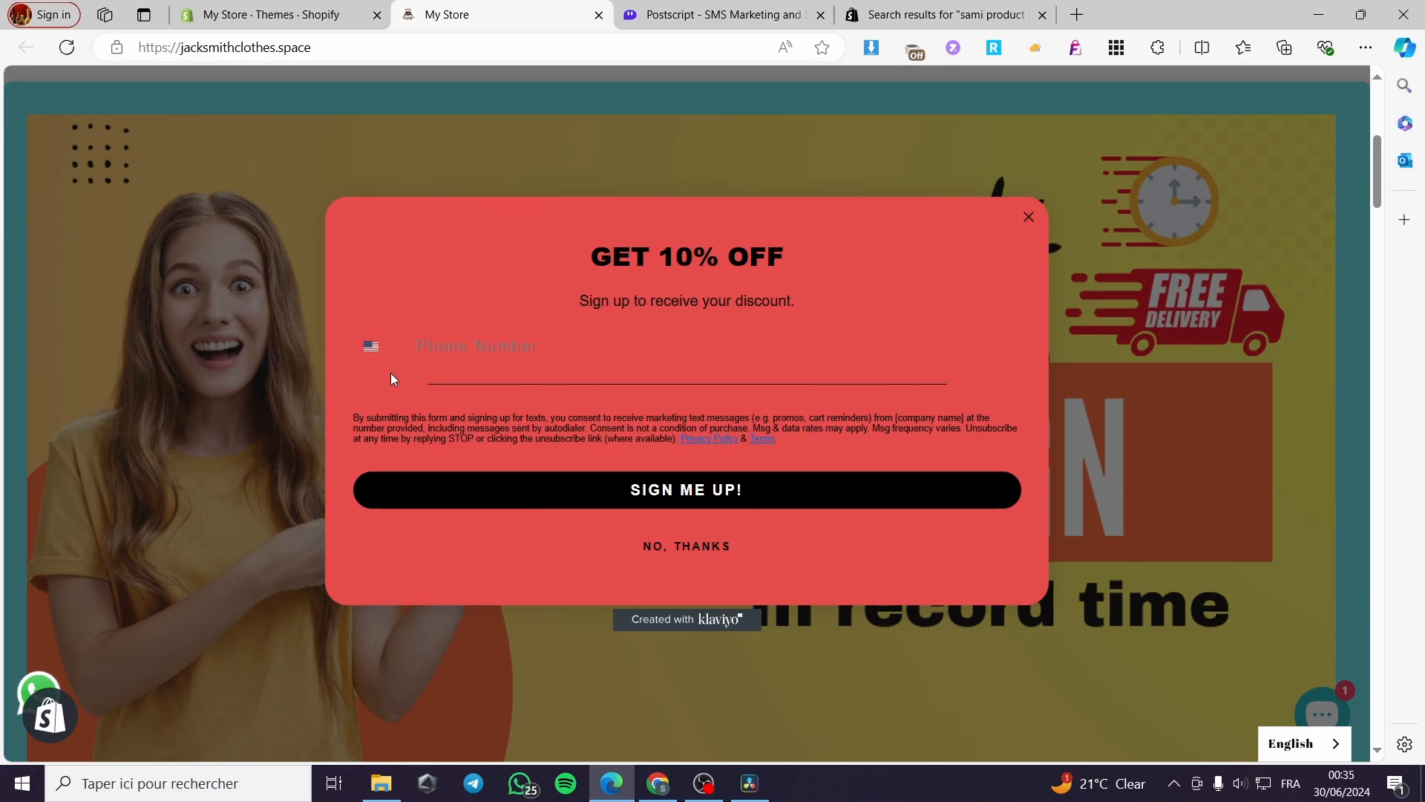
- Try a saved phone number in the discount sign-up form, and clear and close the form without submitting
left_click(392, 359)
left_click(430, 363)
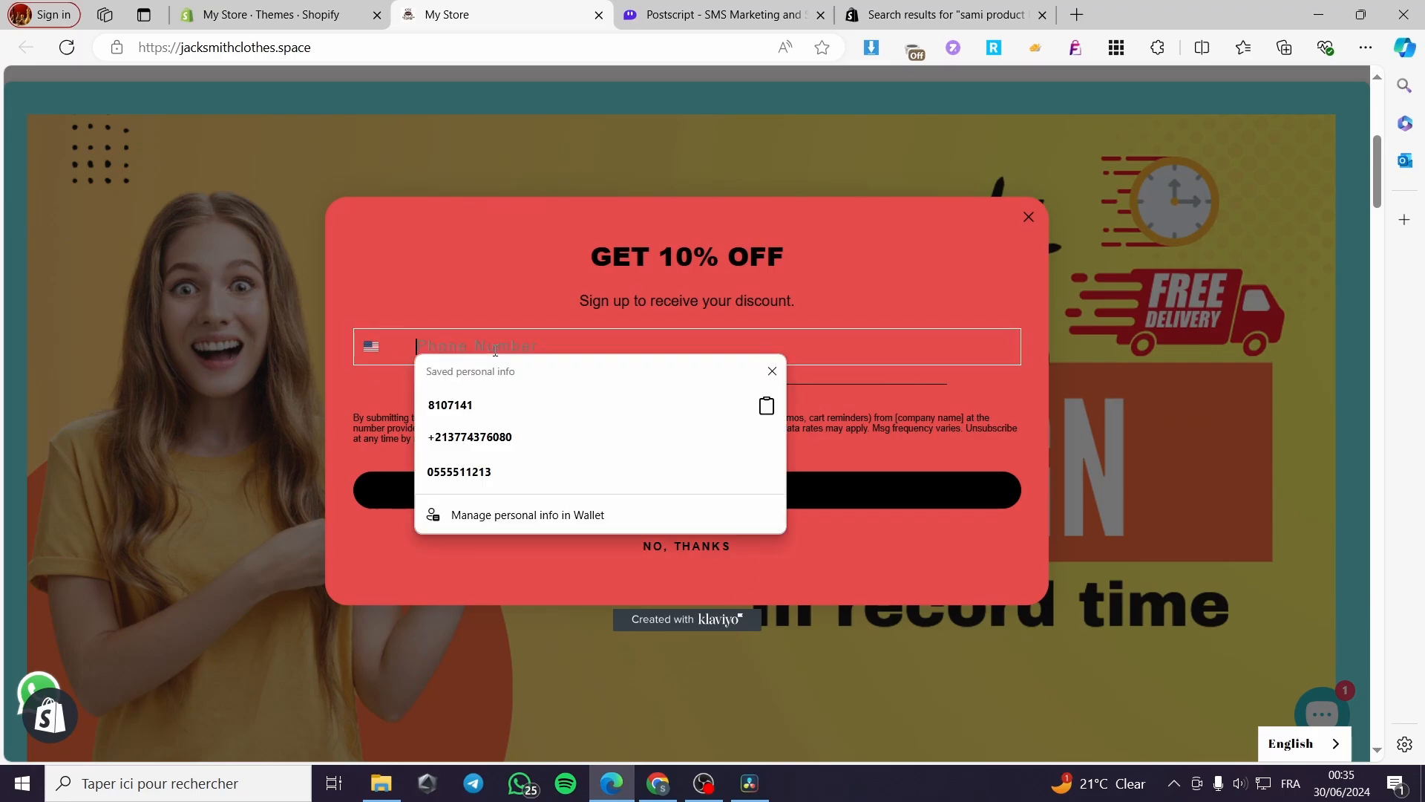
left_click(486, 406)
left_click_drag(501, 347, 402, 350)
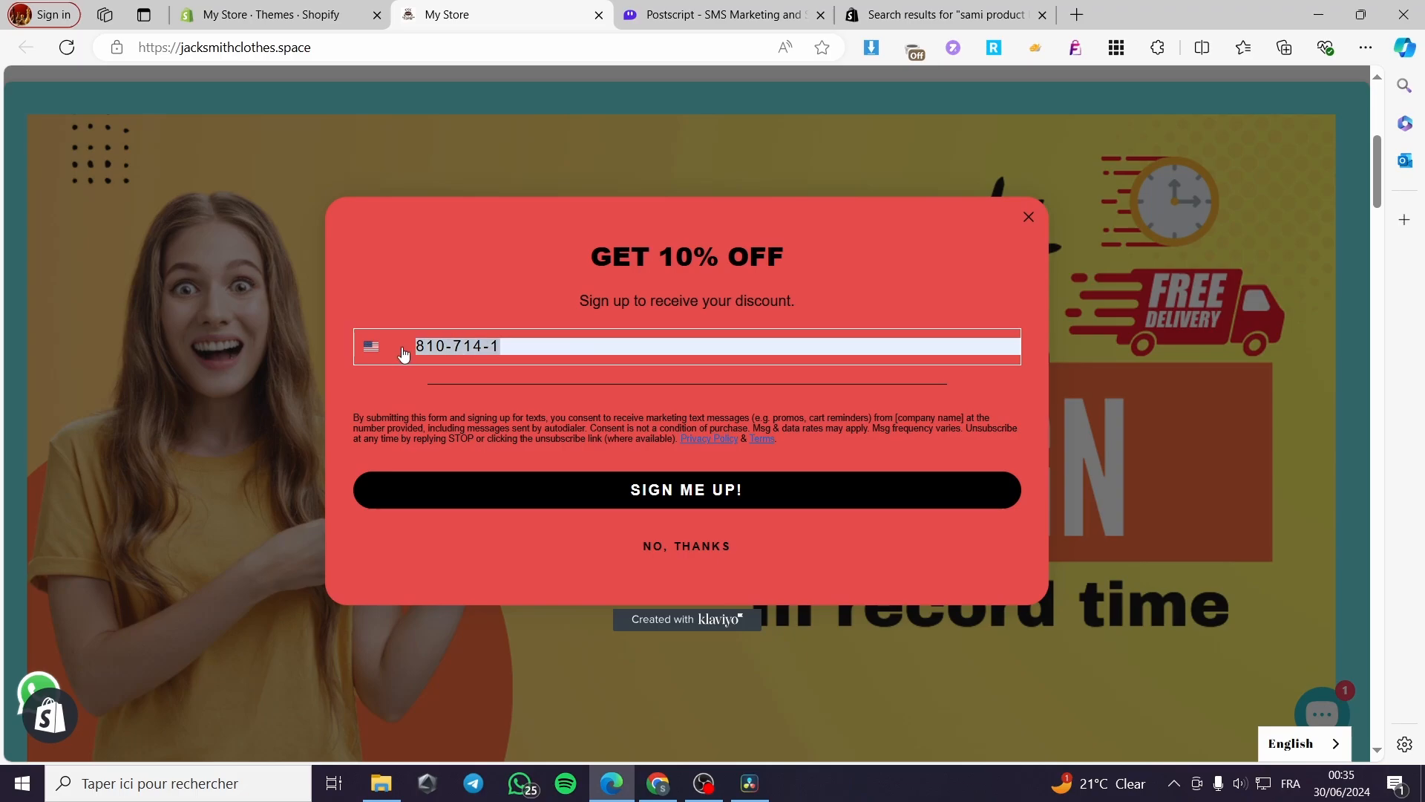
key("BackSpace")
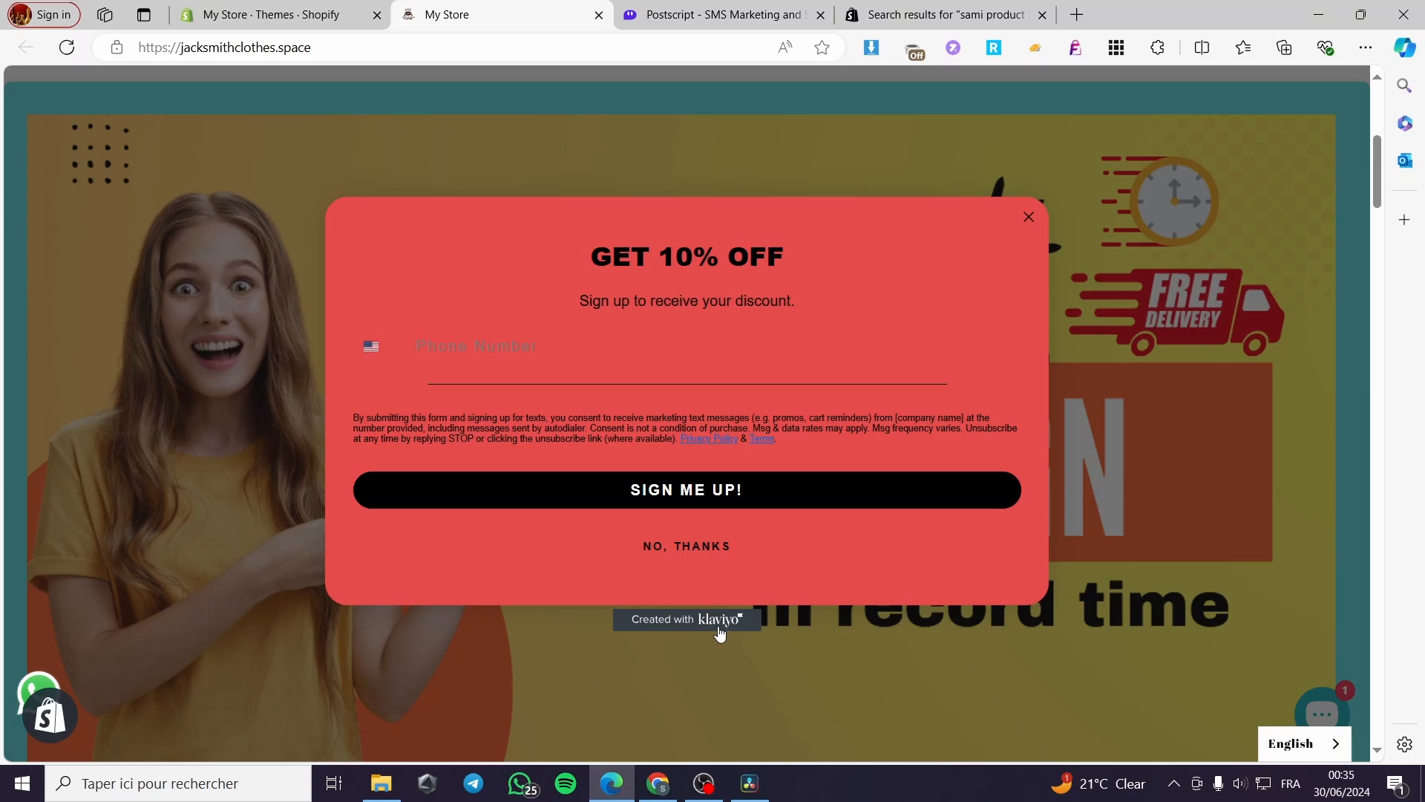
left_click(1029, 218)
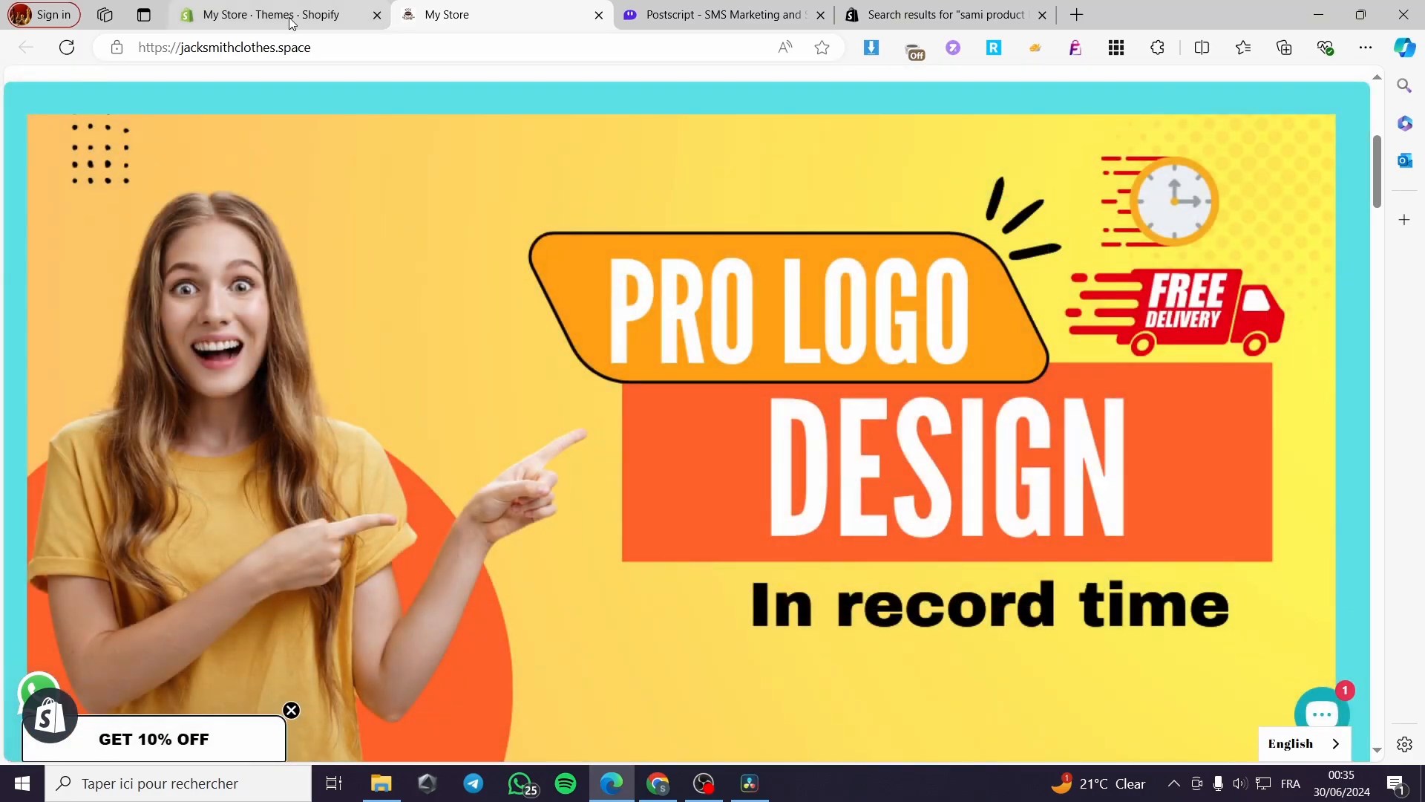
- Leave the storefront and switch to the Postscript SMS marketing website
left_click(287, 6)
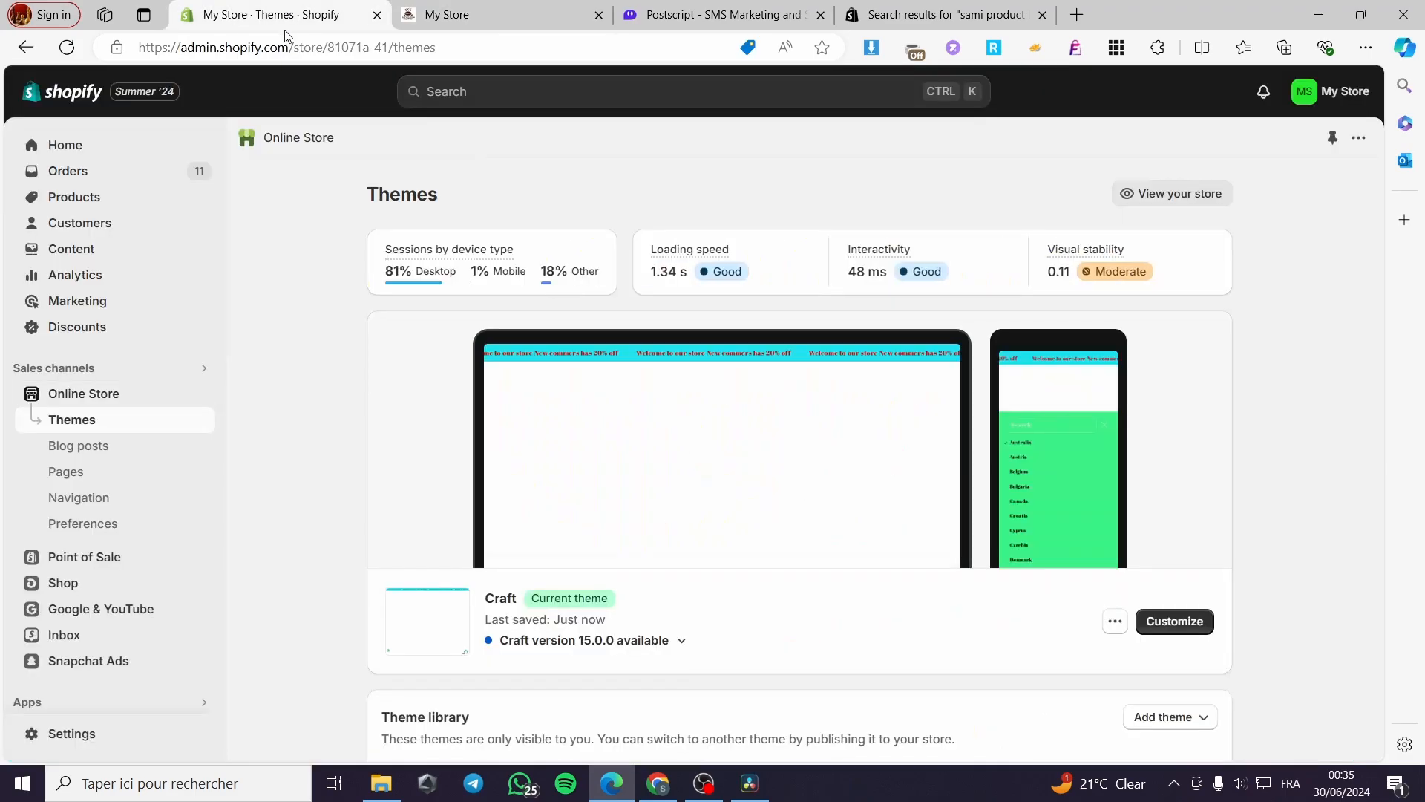
left_click(717, 9)
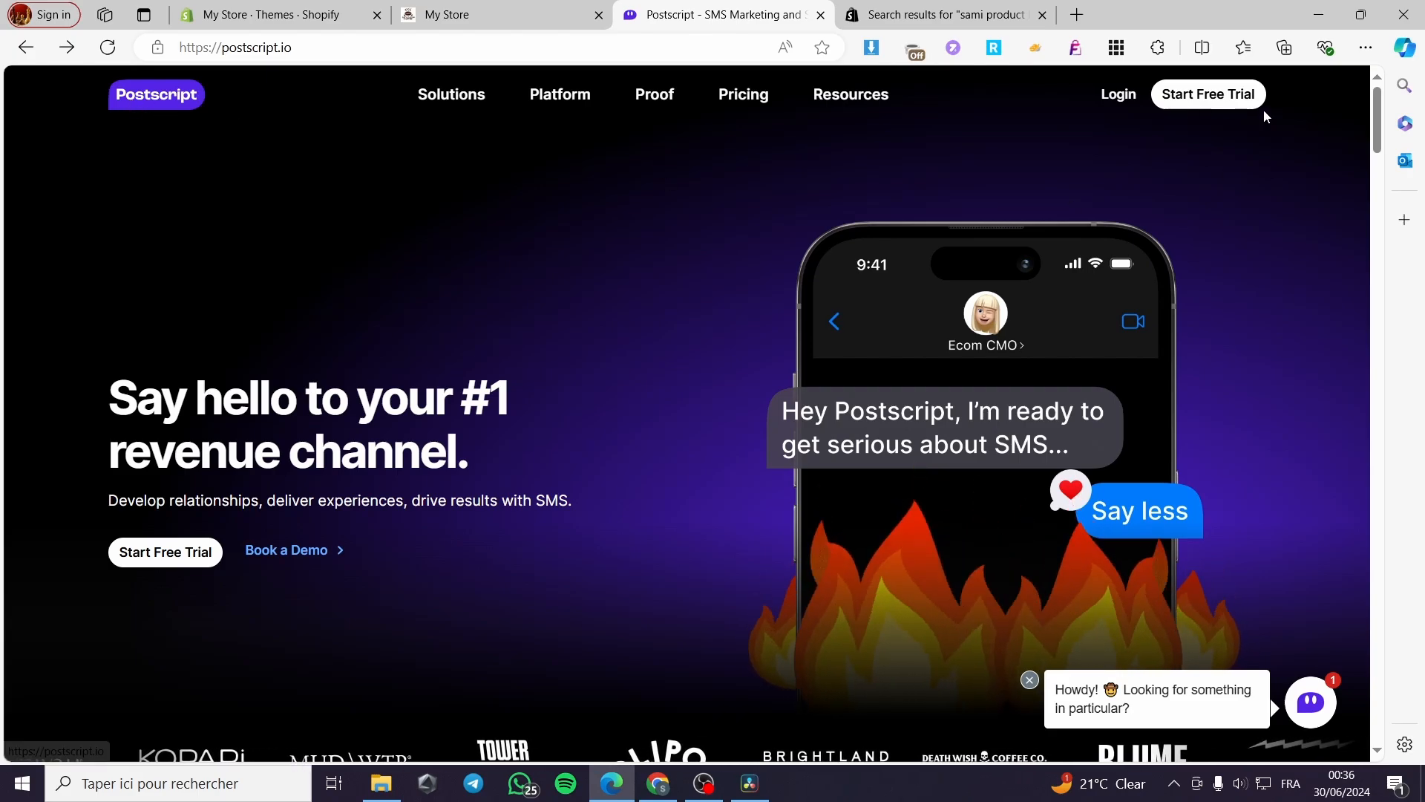
- Start a Postscript free trial and fill in the sign-up form with the saved contact, website and company details
left_click(1223, 106)
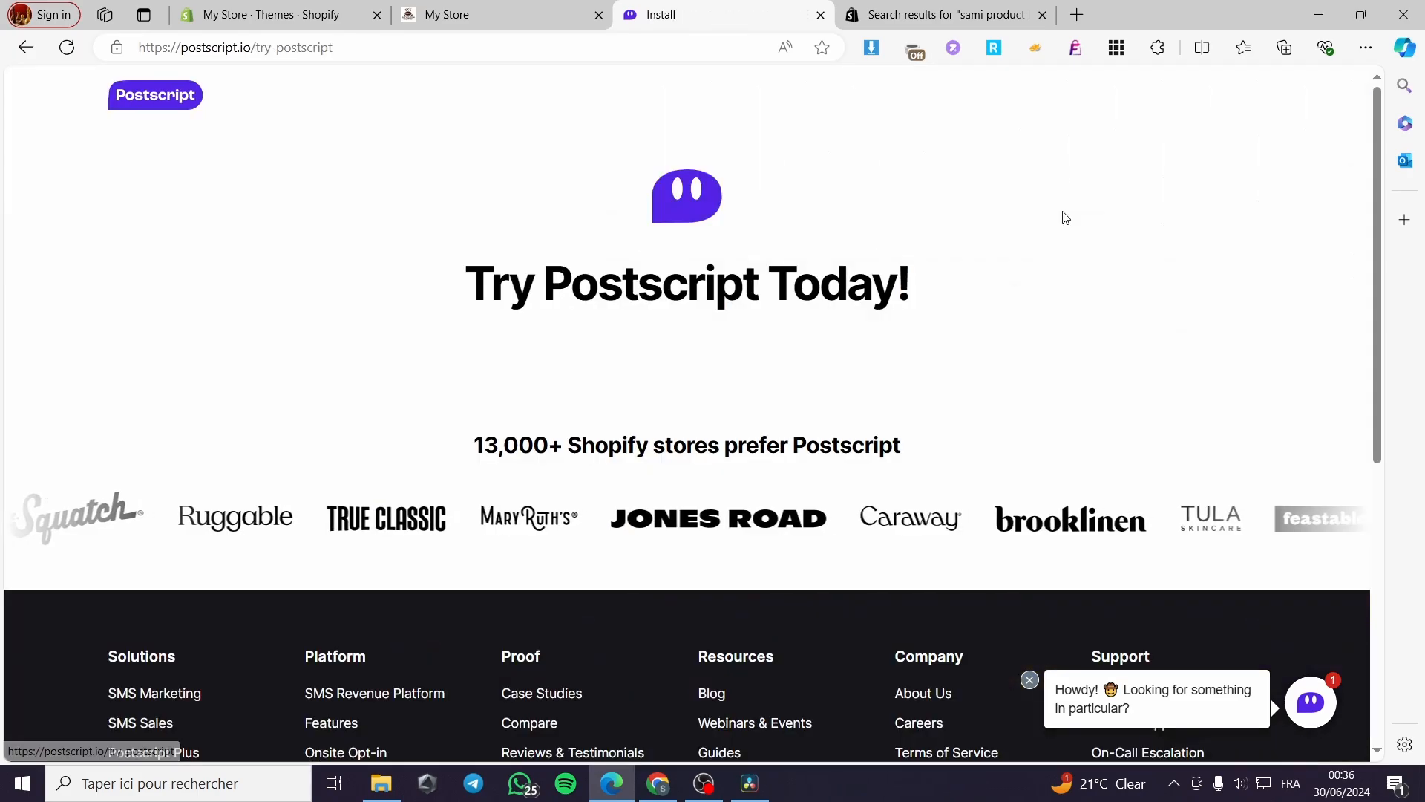
left_click(604, 388)
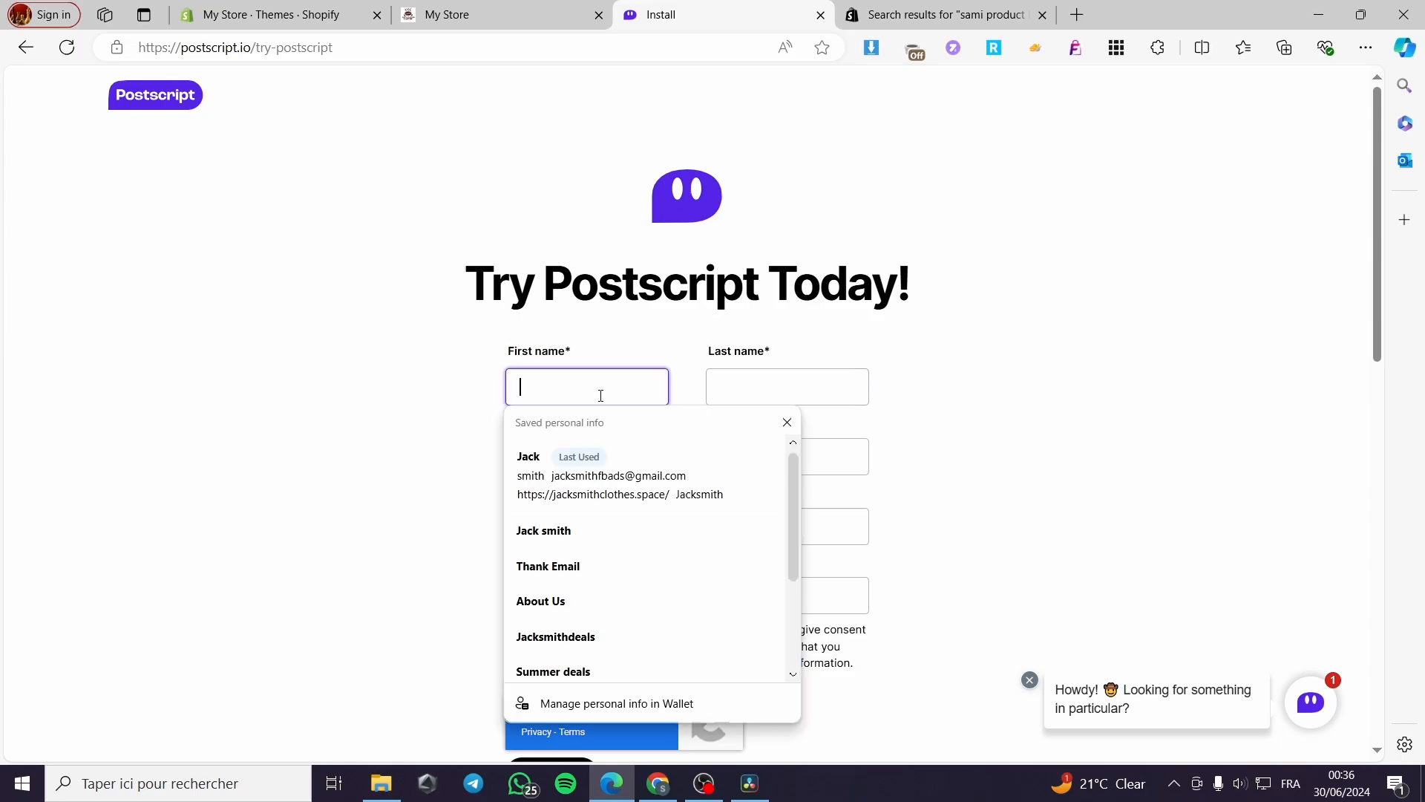
left_click(609, 481)
scroll(1024, 496, "down", 2)
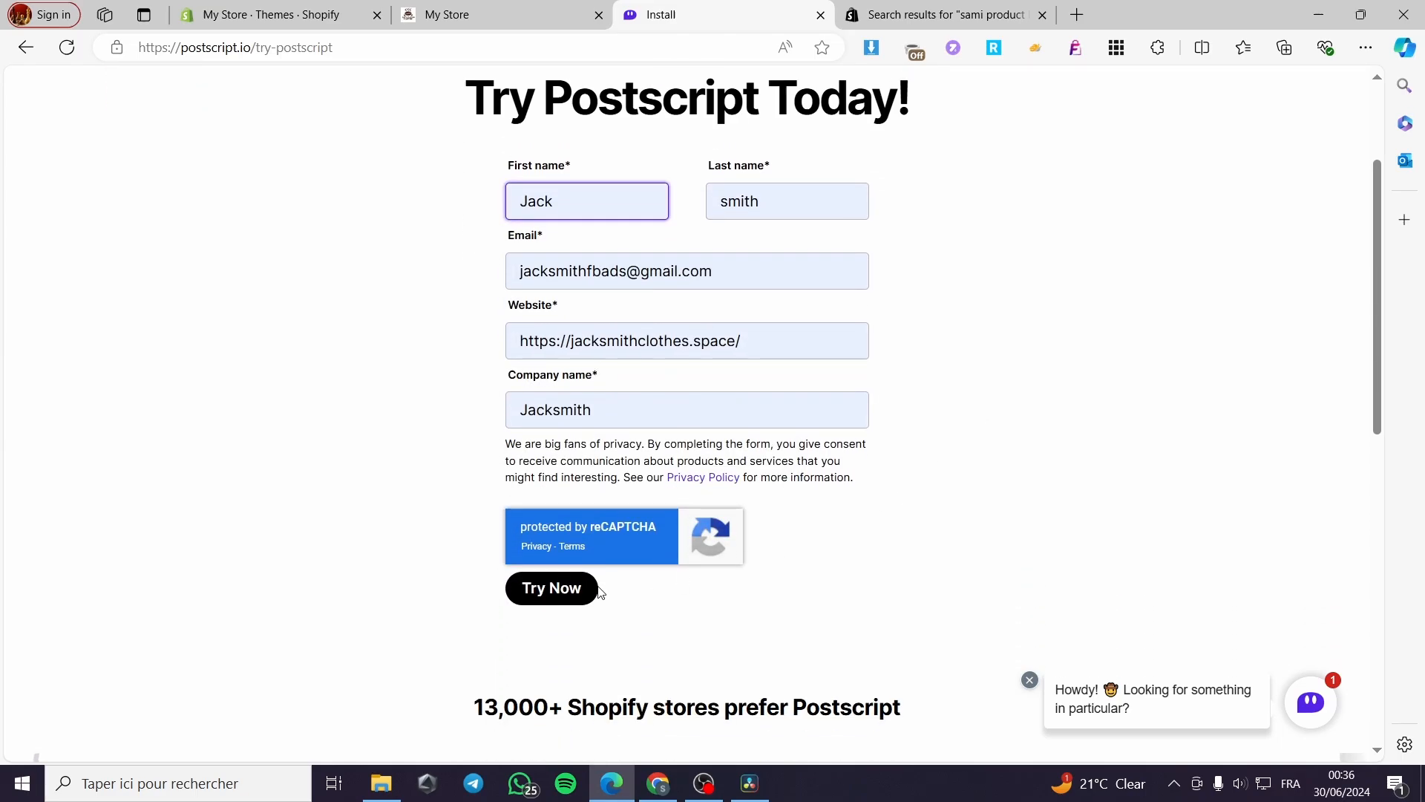
- Submit the Postscript trial form and complete the image verification by selecting the bicycle squares
left_click(556, 600)
left_click(553, 318)
left_click(640, 318)
left_click(553, 408)
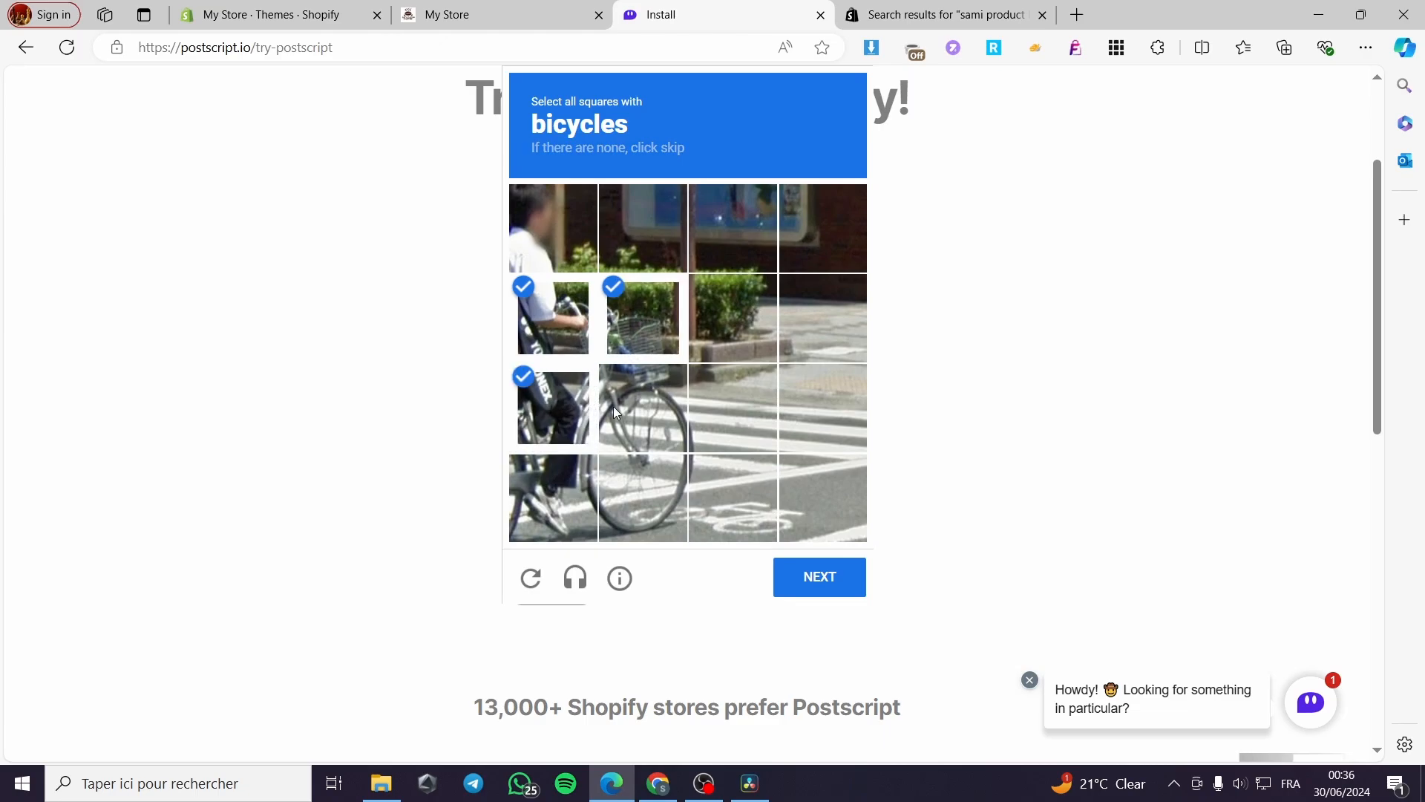
left_click(620, 407)
left_click(553, 496)
left_click(632, 497)
left_click(828, 579)
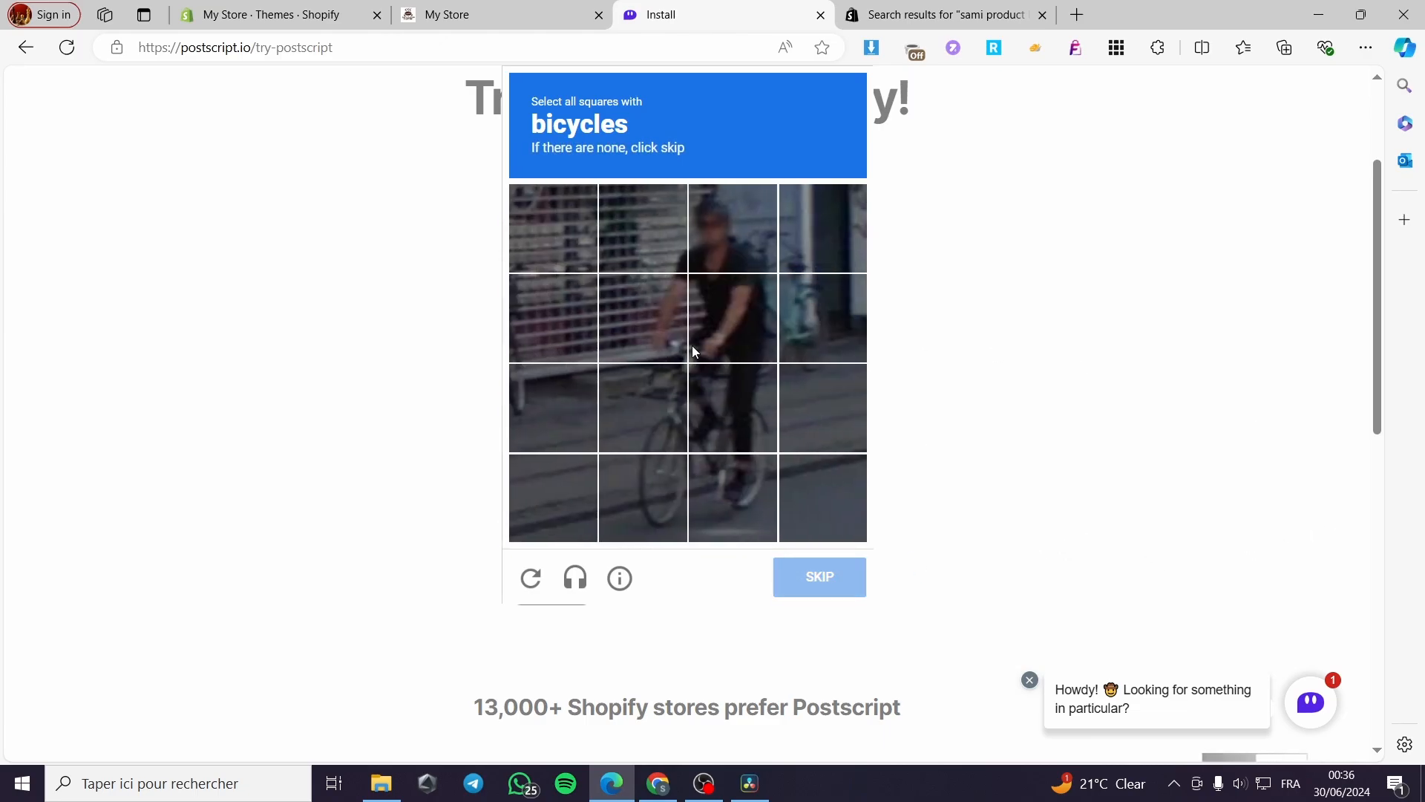
left_click(694, 345)
left_click(635, 345)
left_click(643, 408)
left_click(698, 414)
left_click(819, 577)
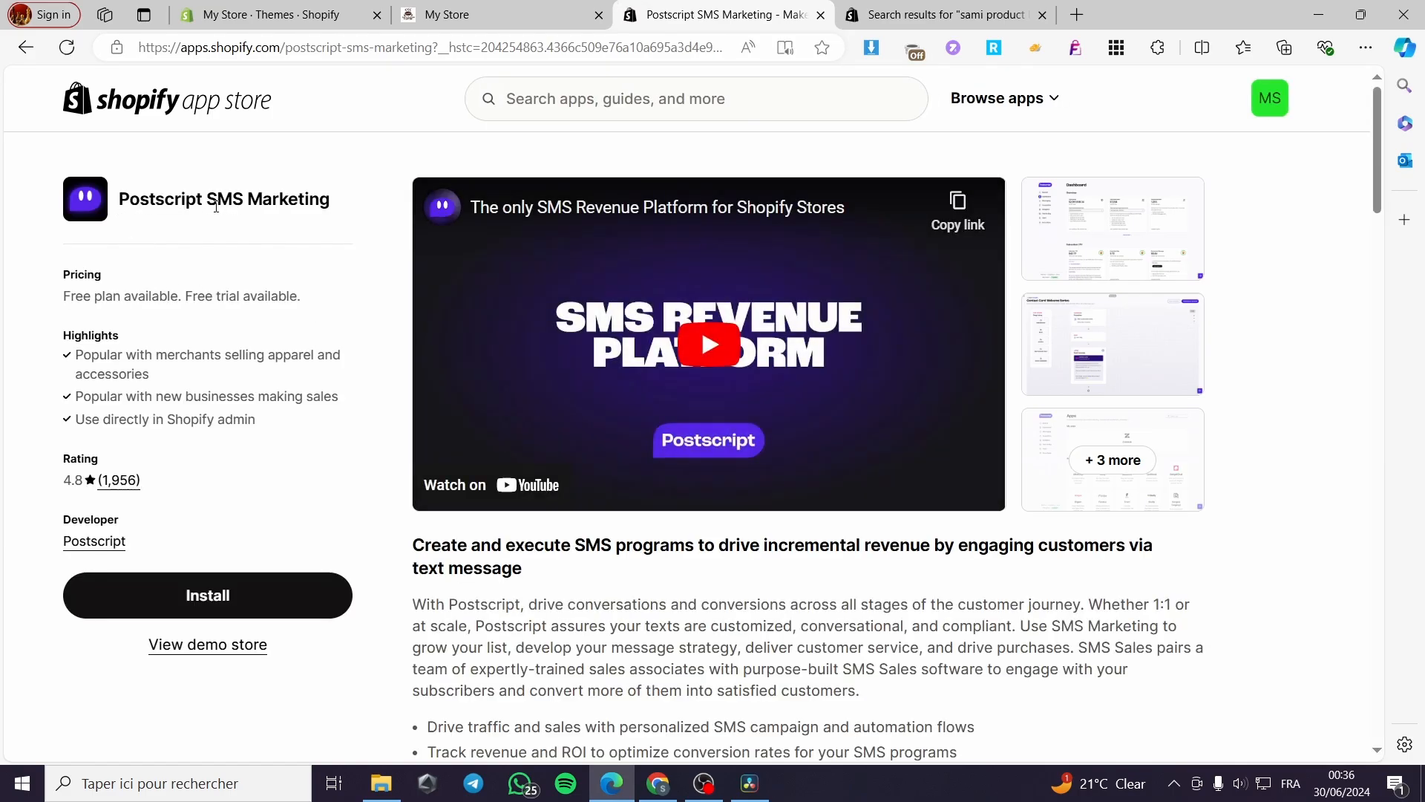
- Install the Postscript SMS Marketing app on the Shopify store, closing the leftover App Store and storefront pages
left_click(276, 603)
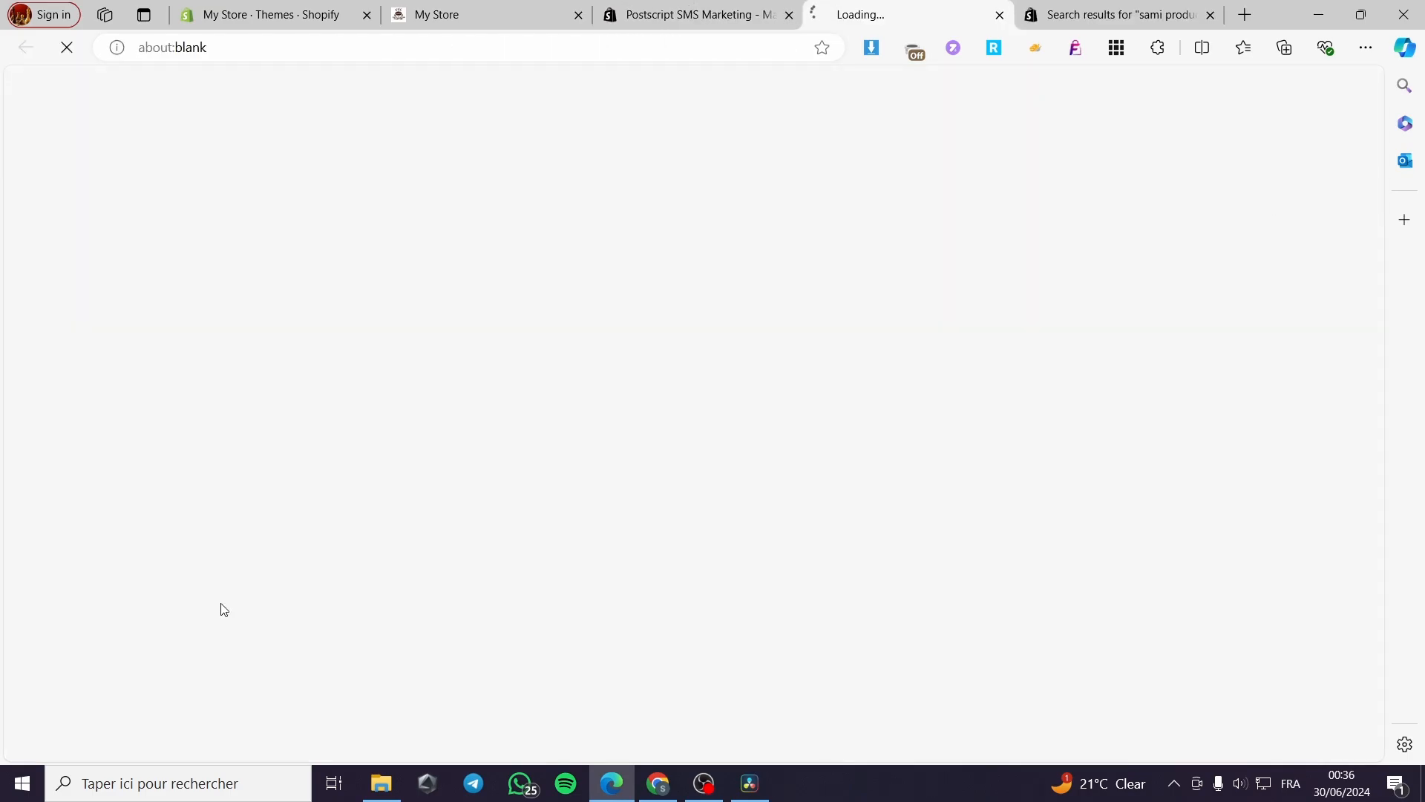
left_click(1210, 15)
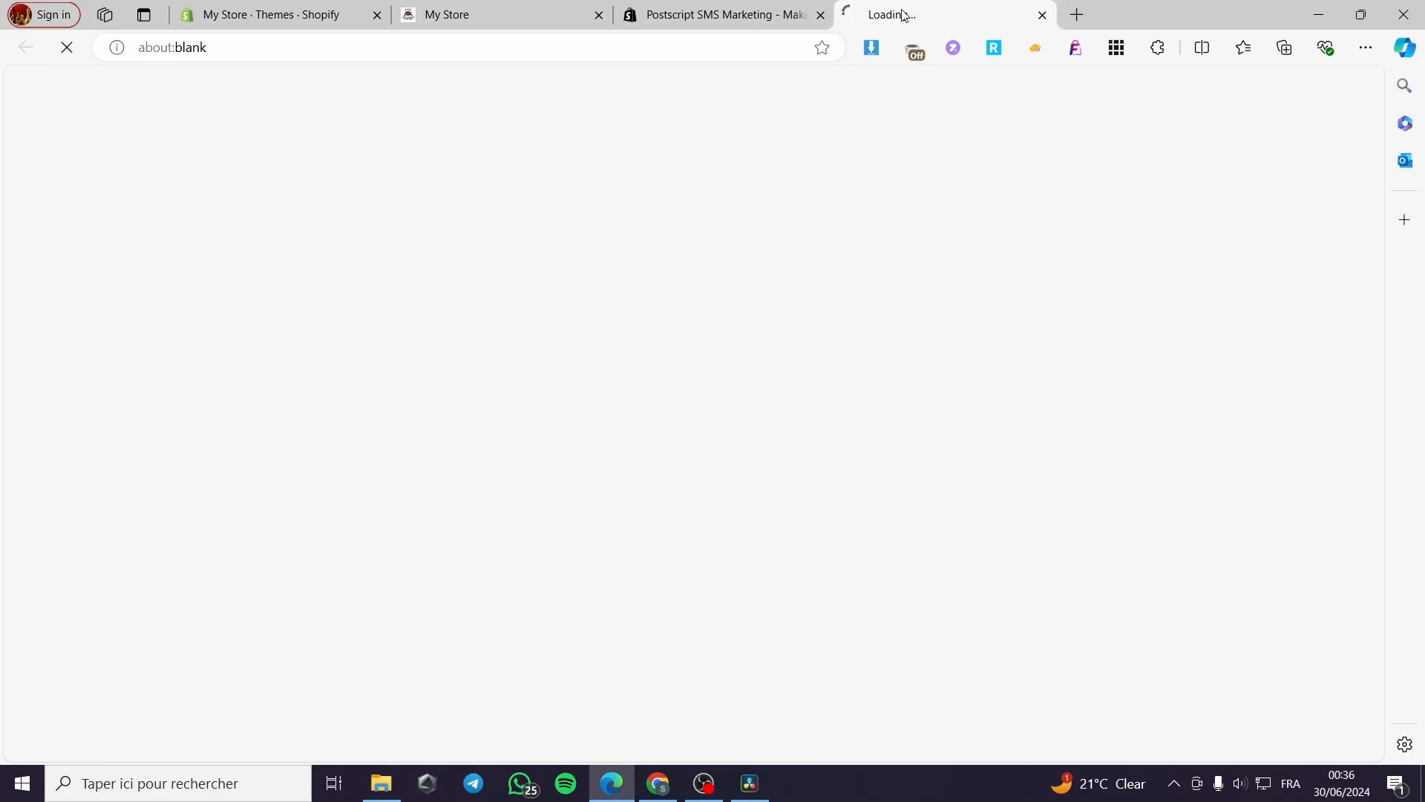
left_click(839, 16)
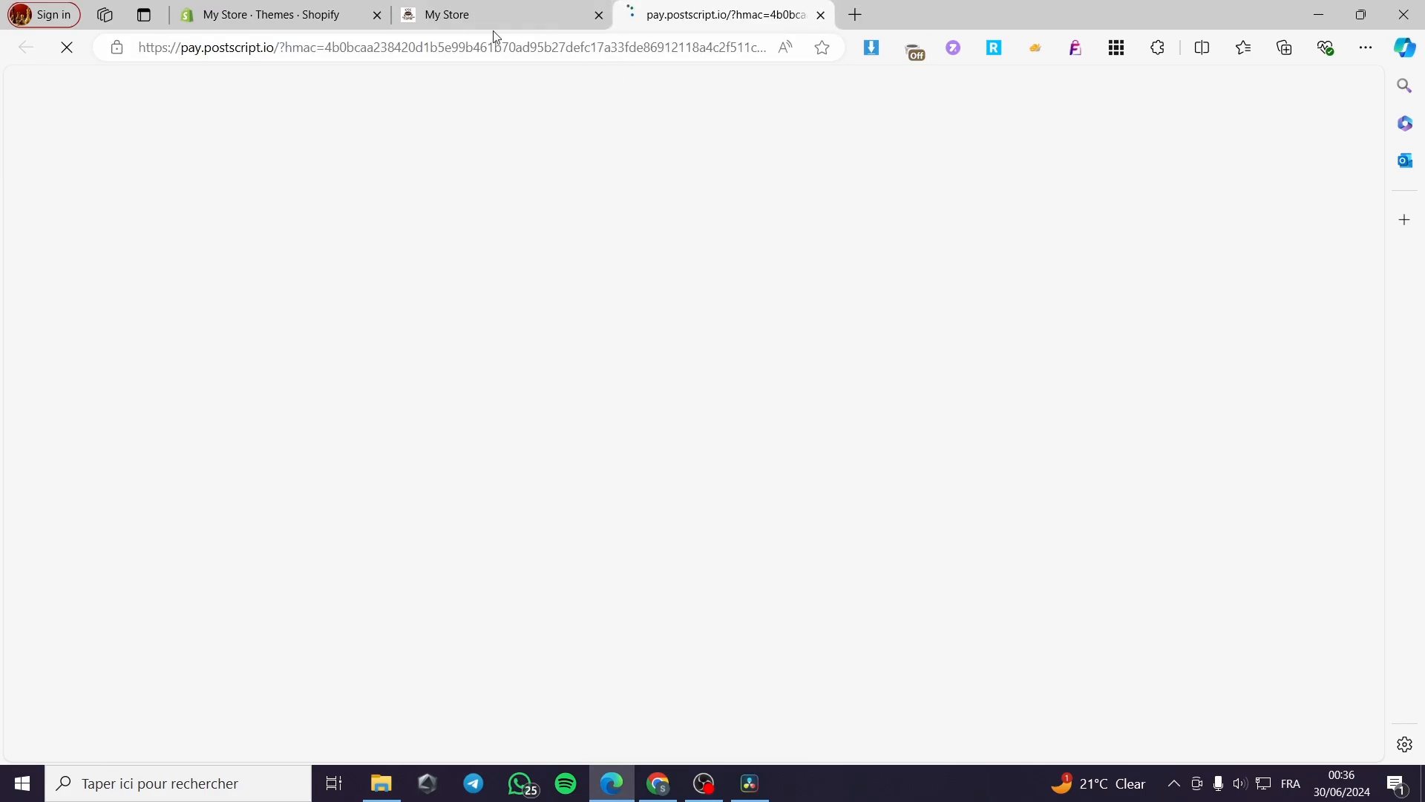
left_click(600, 15)
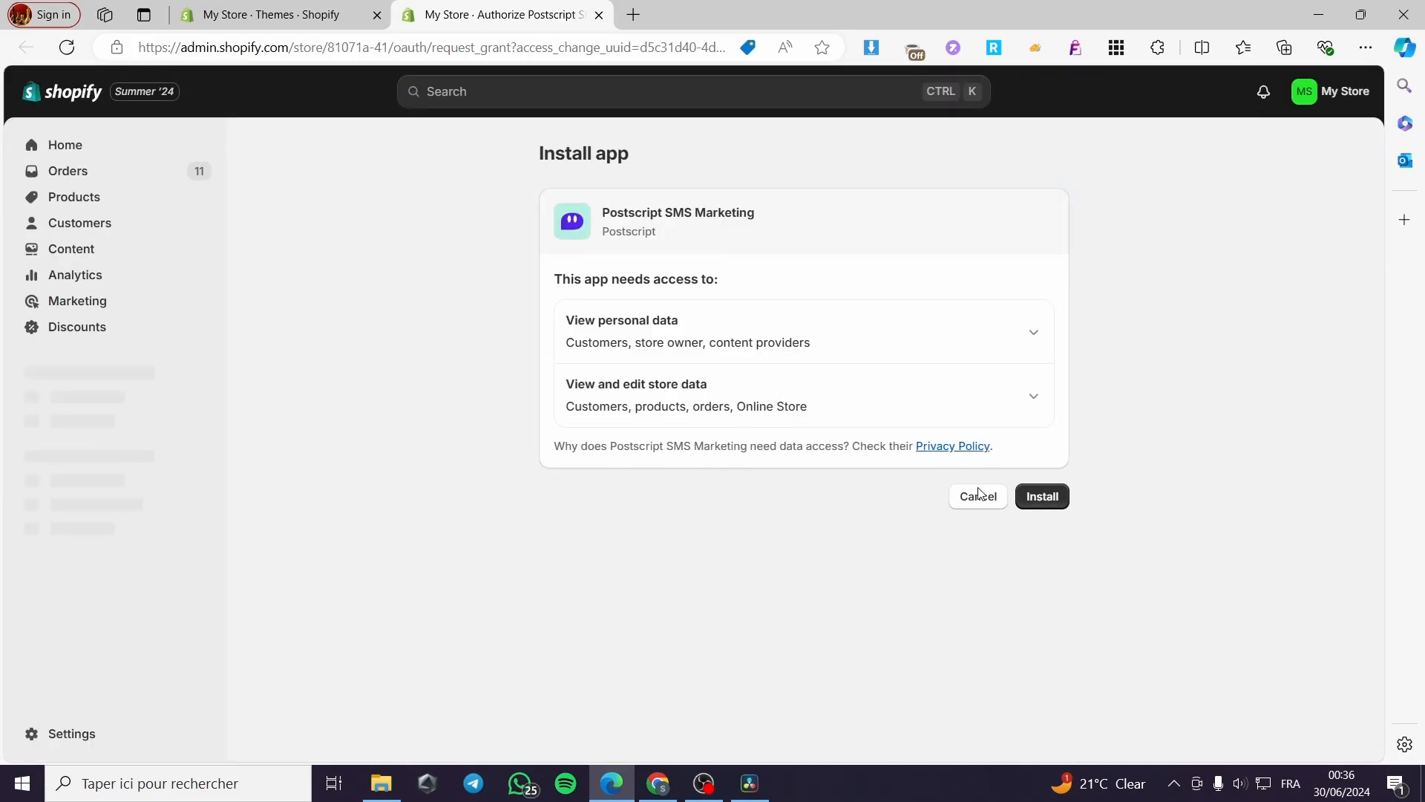
left_click(1046, 495)
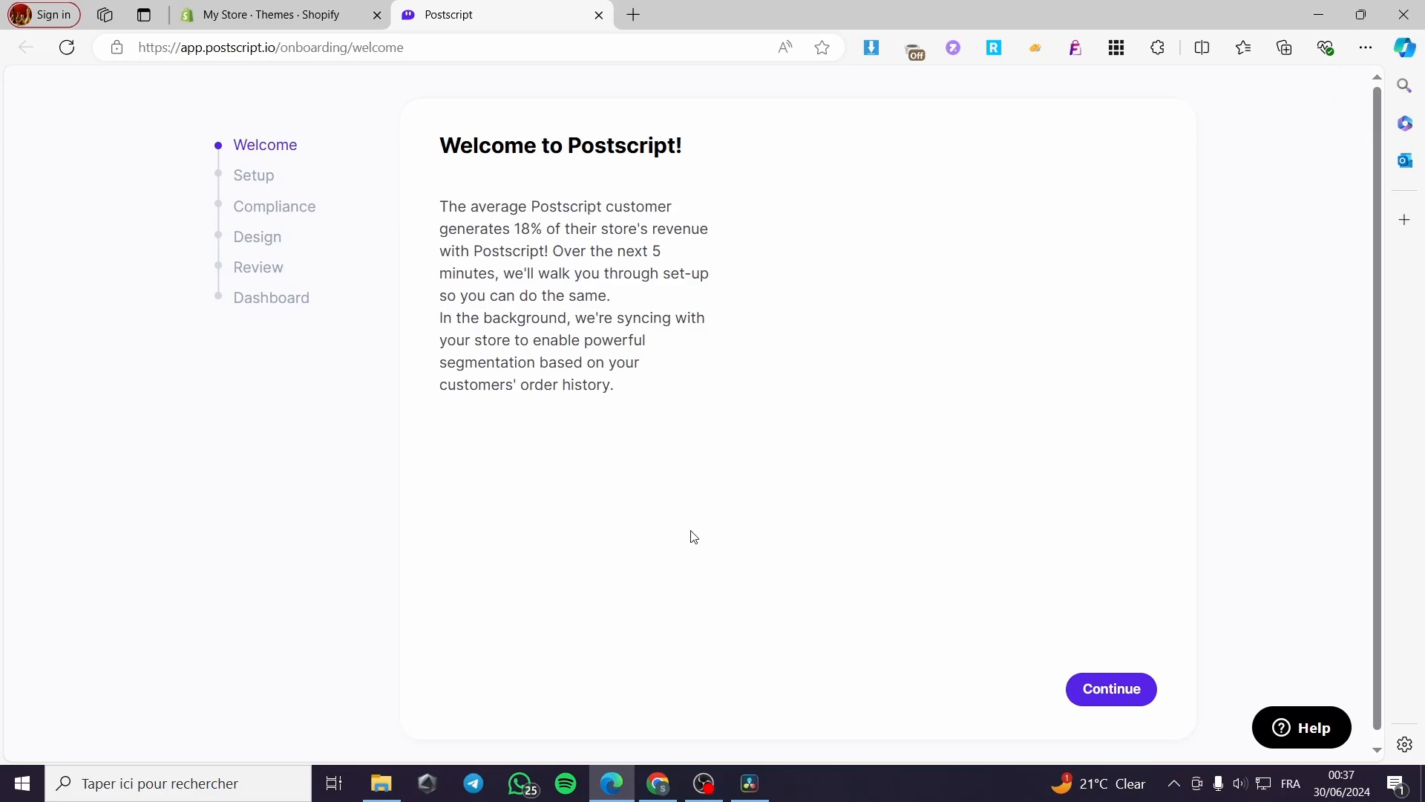
- Continue from the welcome page and fill in the account's first name, last name and email with saved details
left_click(1112, 690)
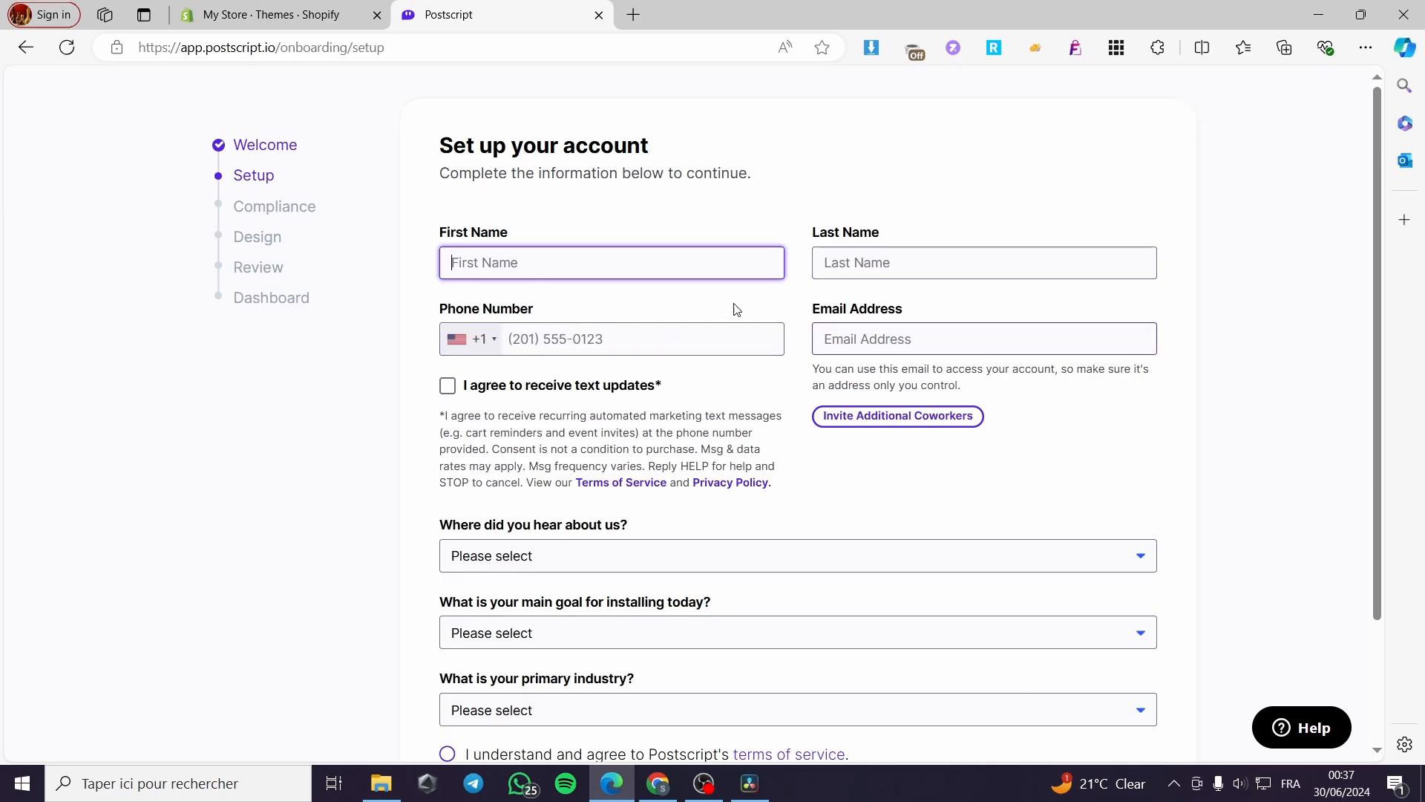
left_click(668, 265)
left_click(570, 331)
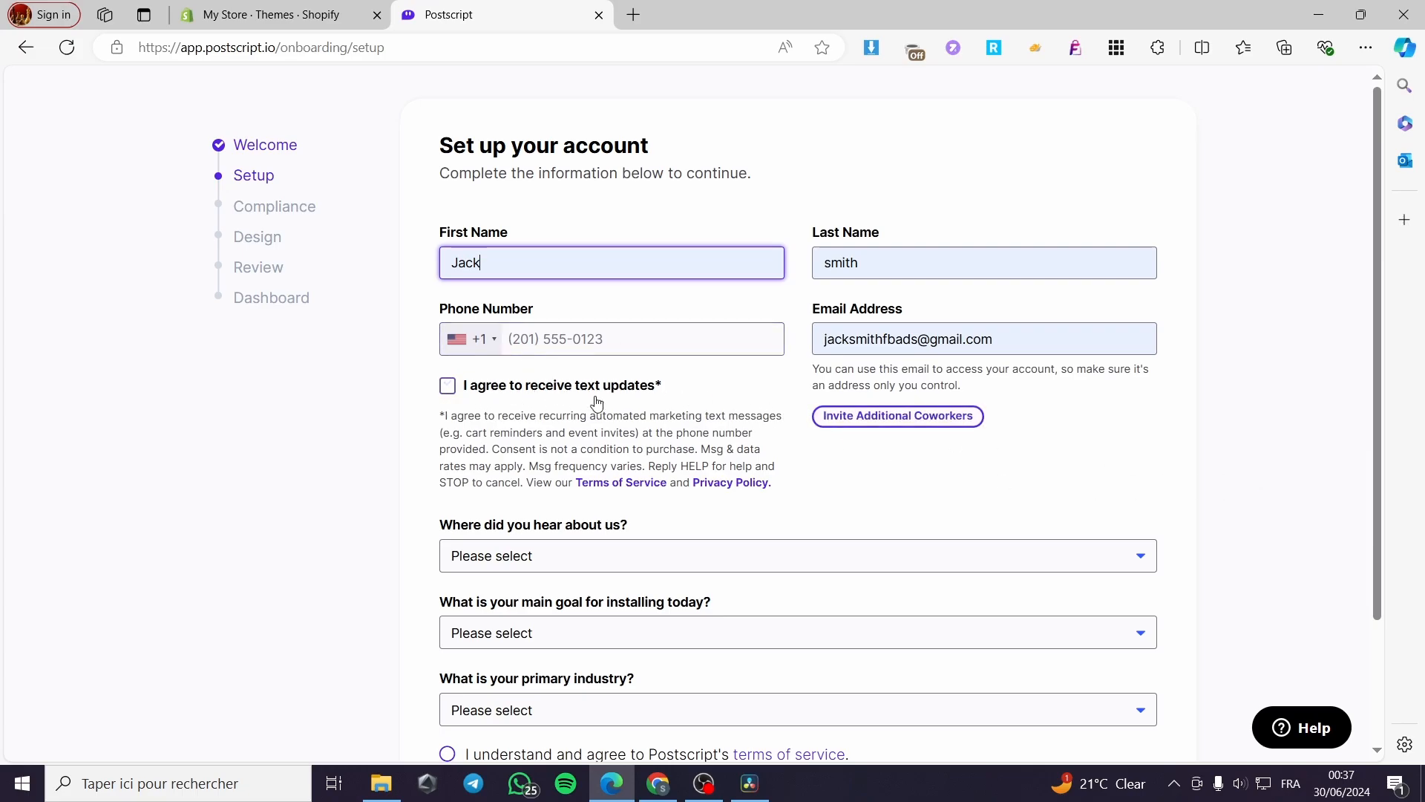
scroll(597, 402, "down", 2)
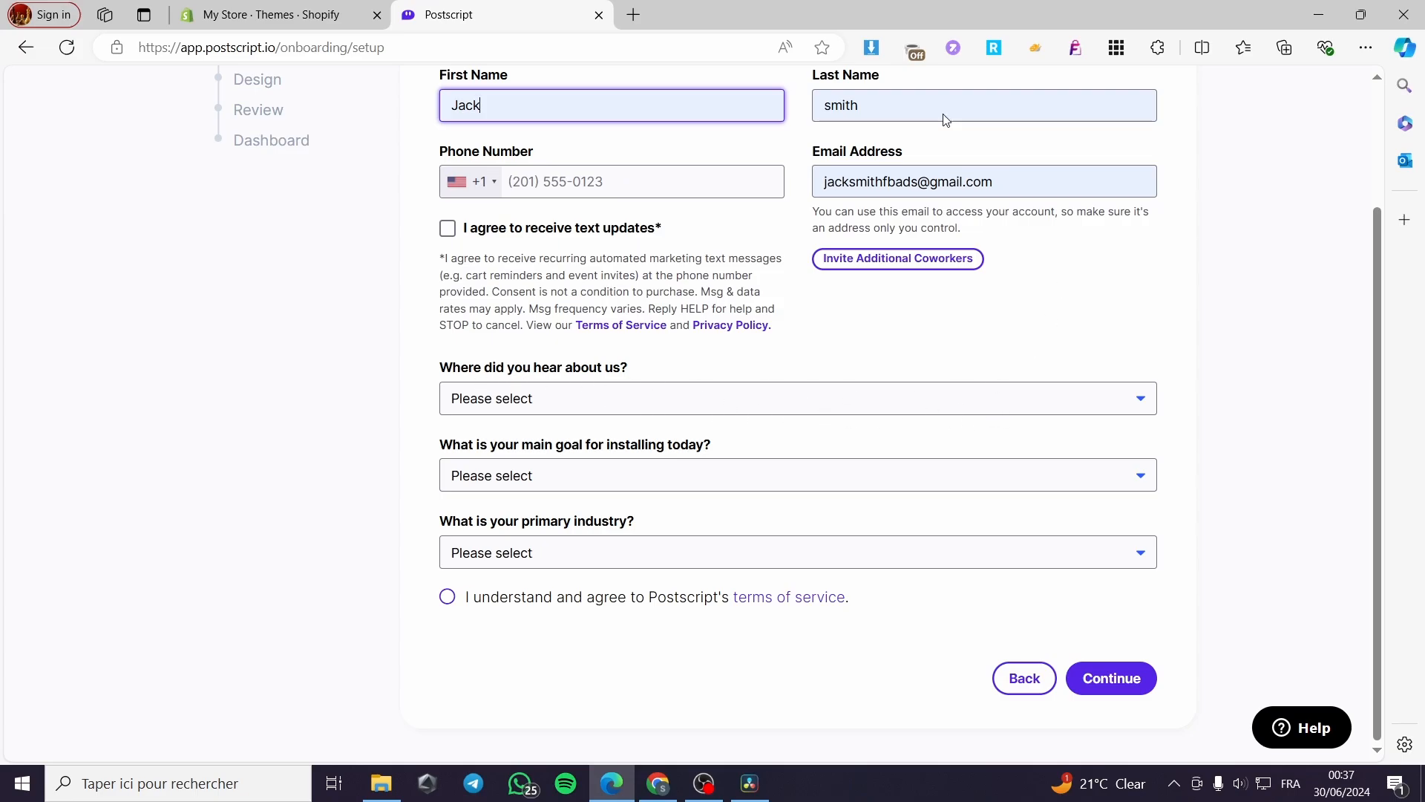
scroll(915, 401, "up", 2)
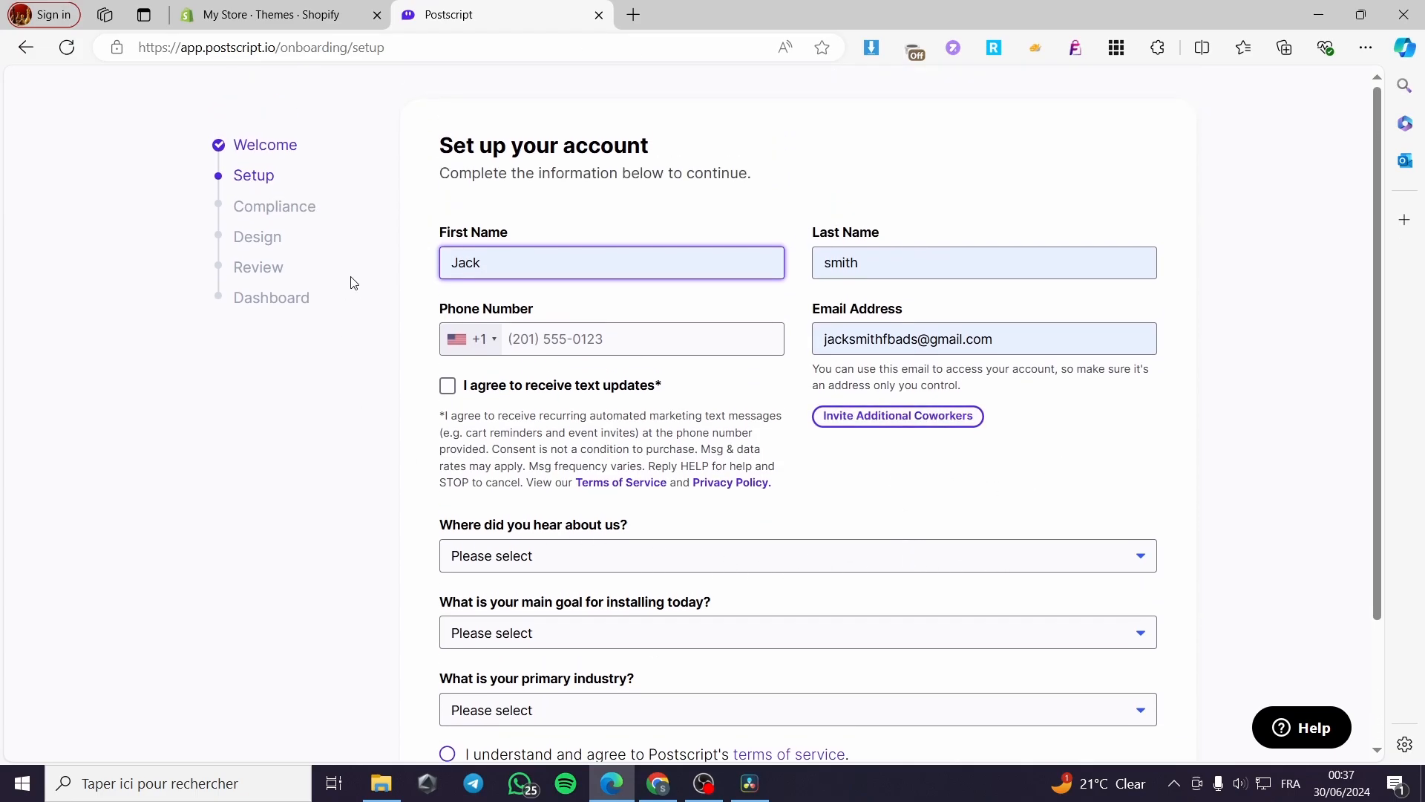
scroll(379, 493, "down", 2)
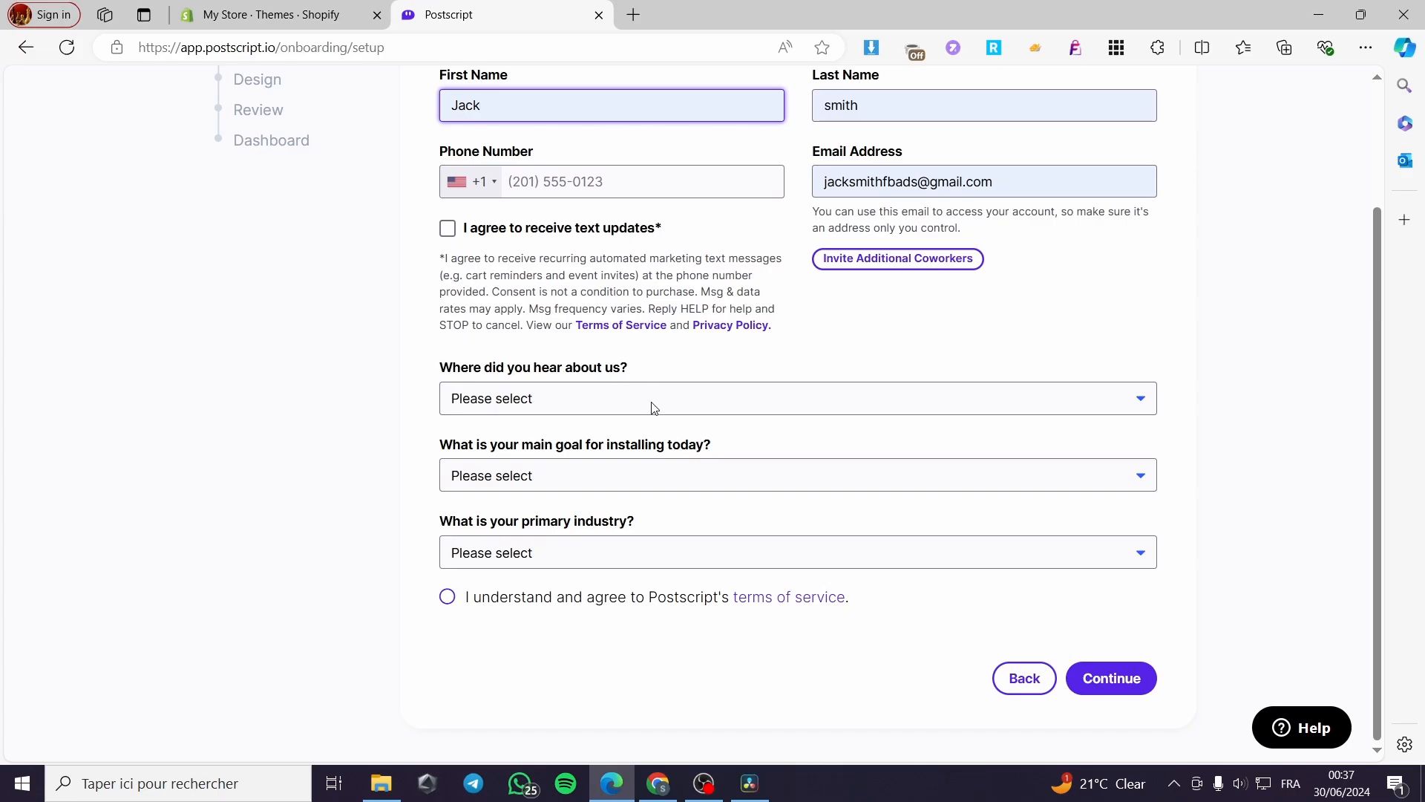
- Answer the setup questions with Searched the Shopify app store, Looking for advanced SMS features and Fashion & Apparel, accept the terms of service and continue
left_click(653, 408)
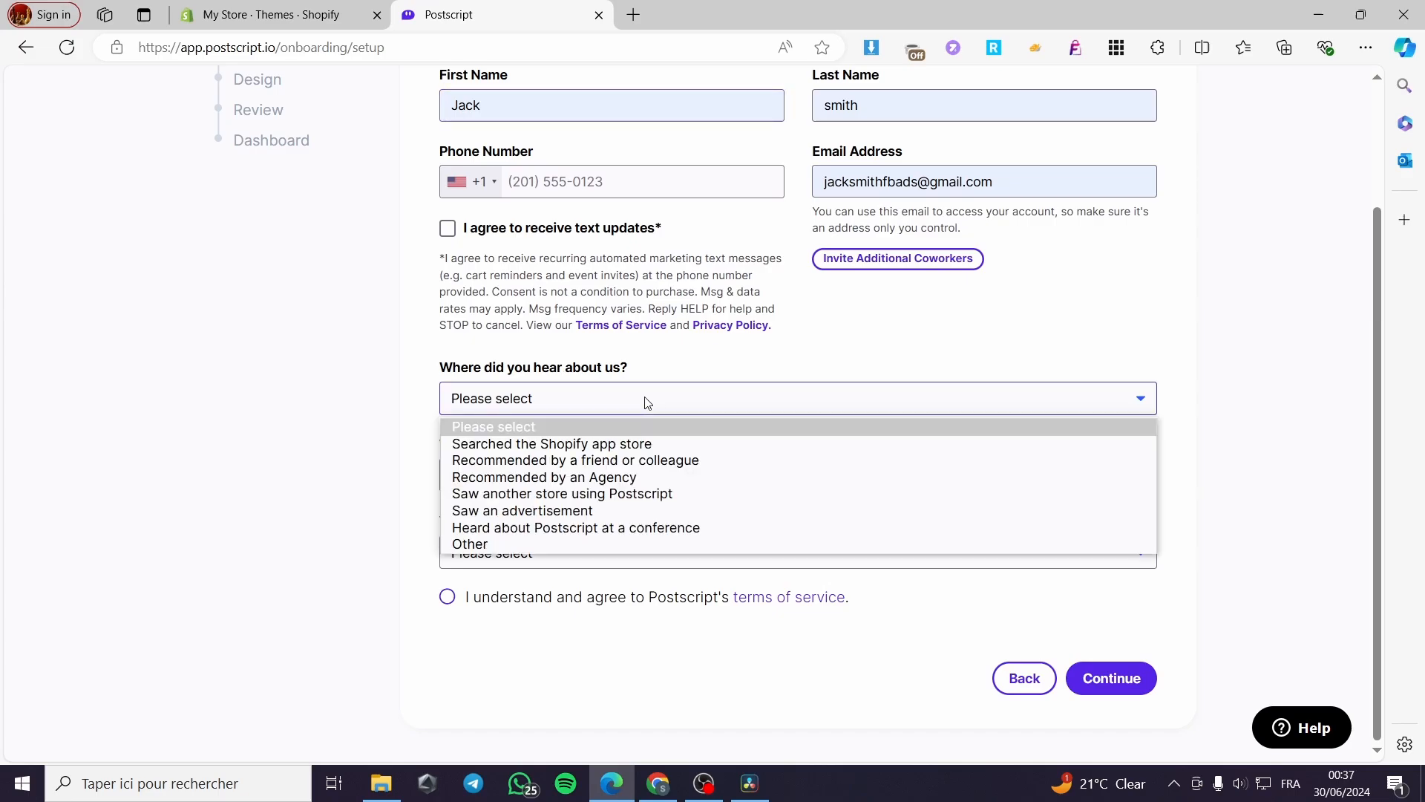
left_click(523, 447)
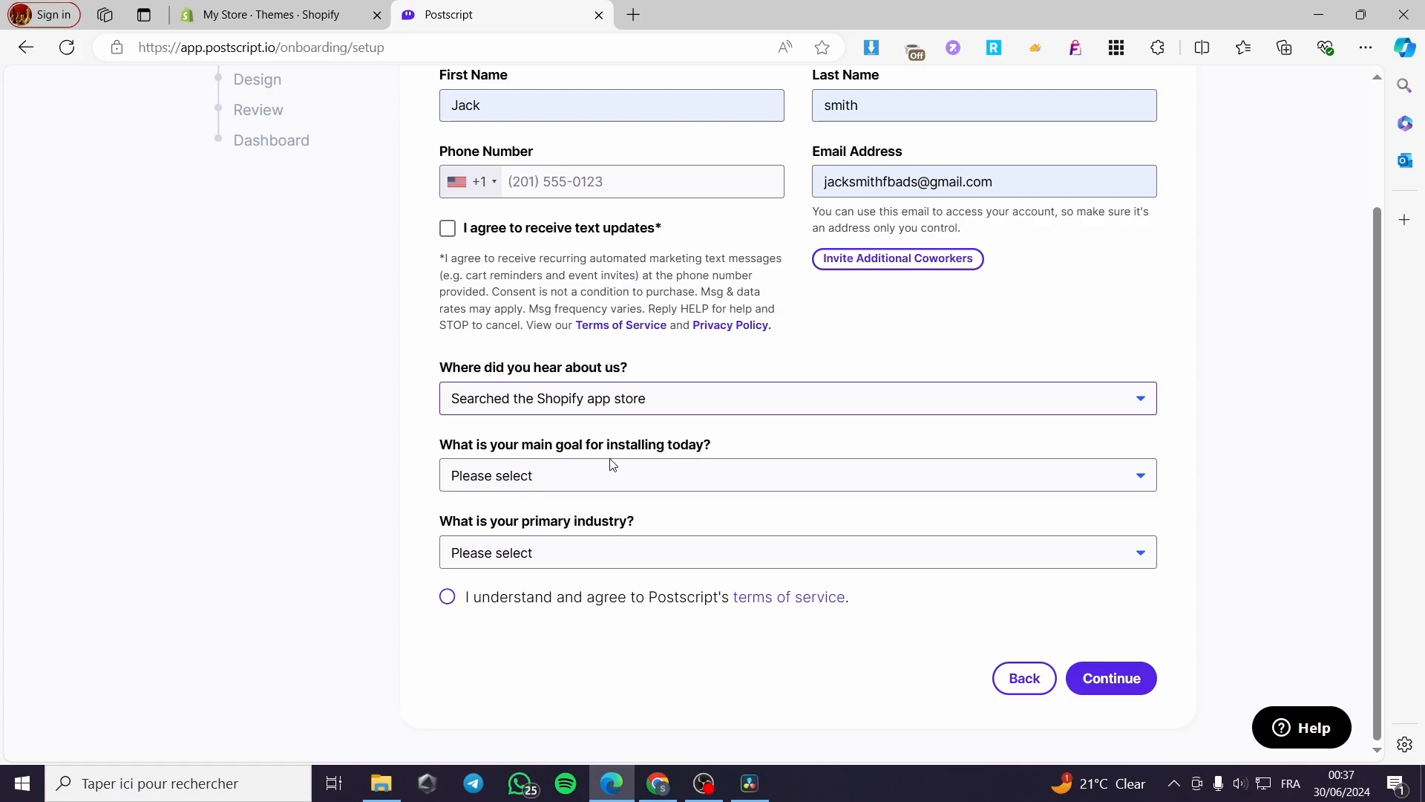
left_click(822, 483)
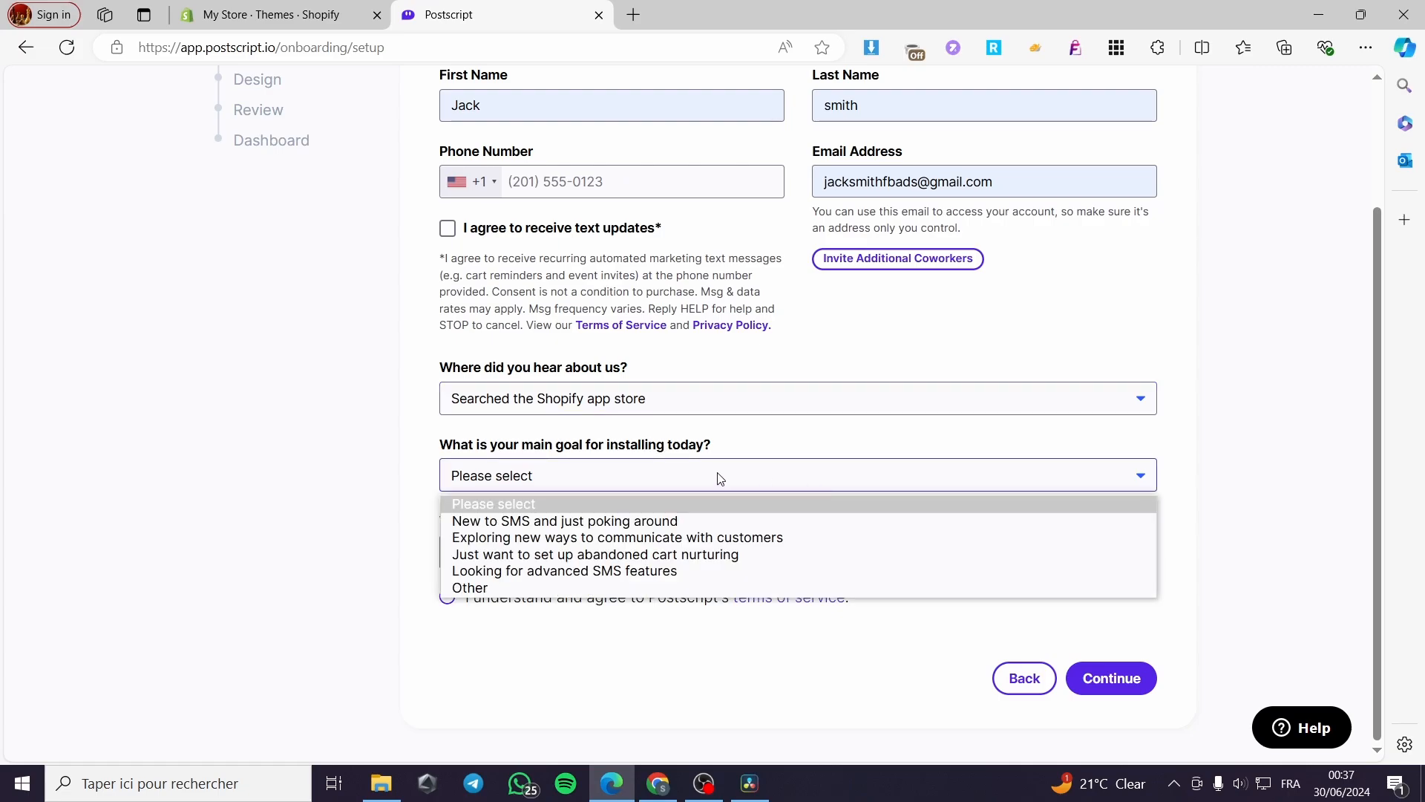
left_click(572, 572)
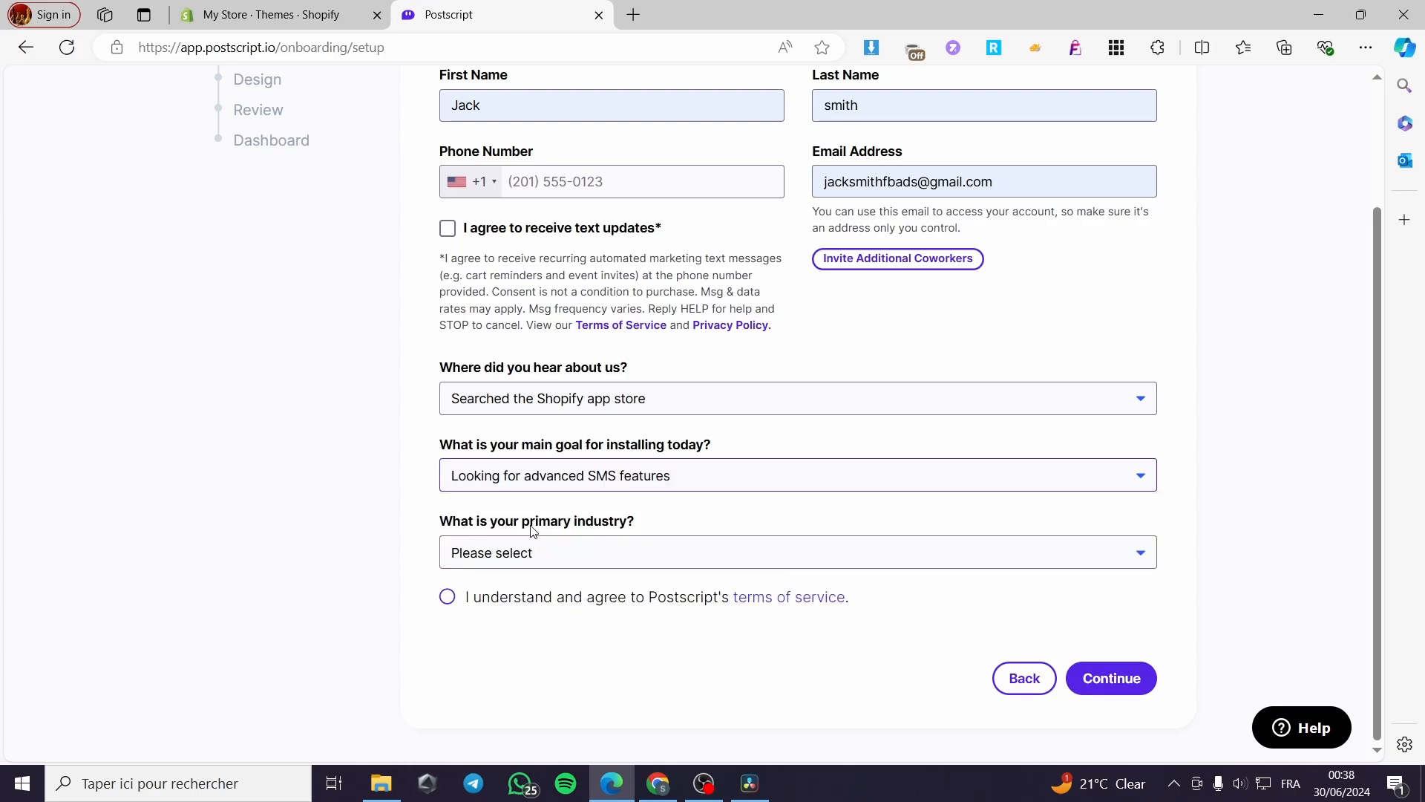
left_click(808, 564)
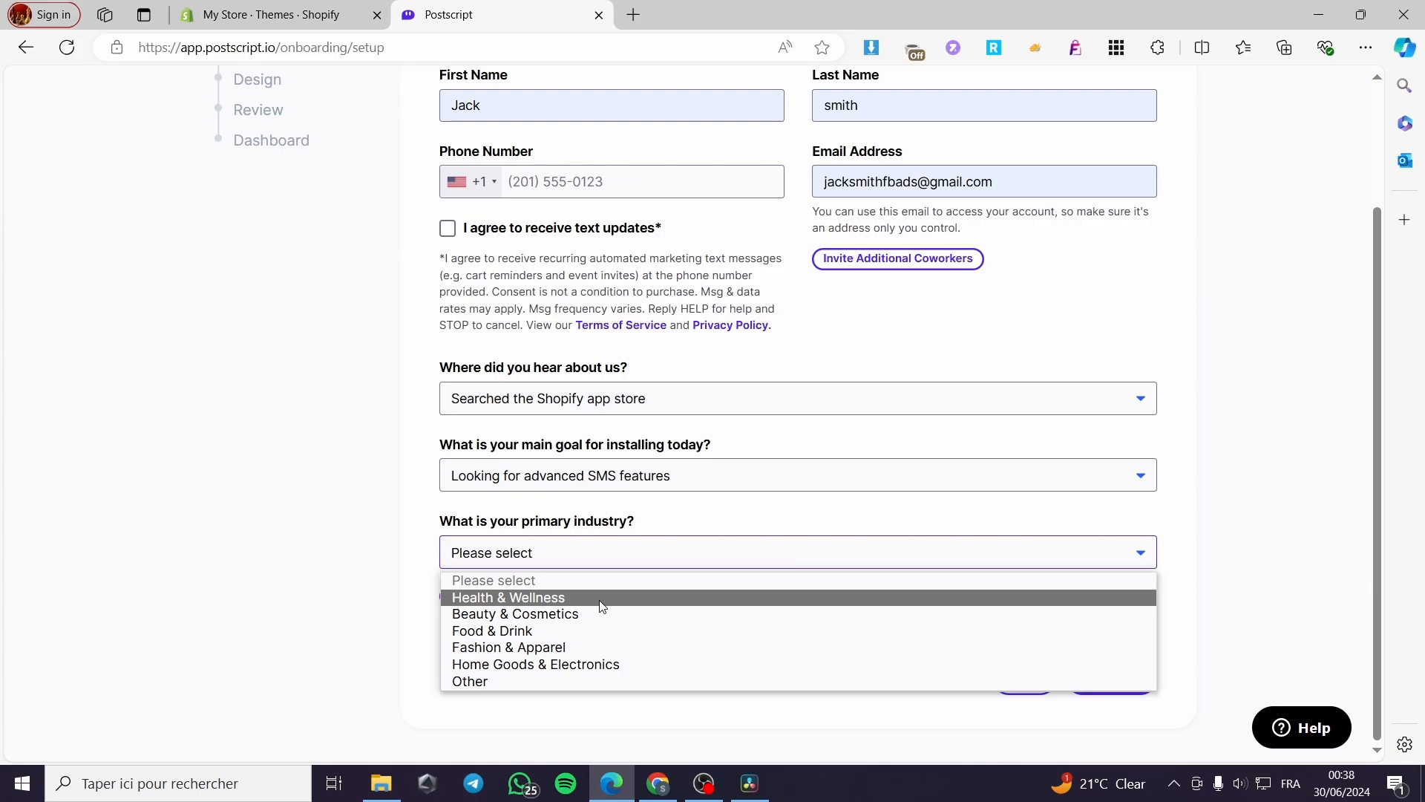
left_click(545, 652)
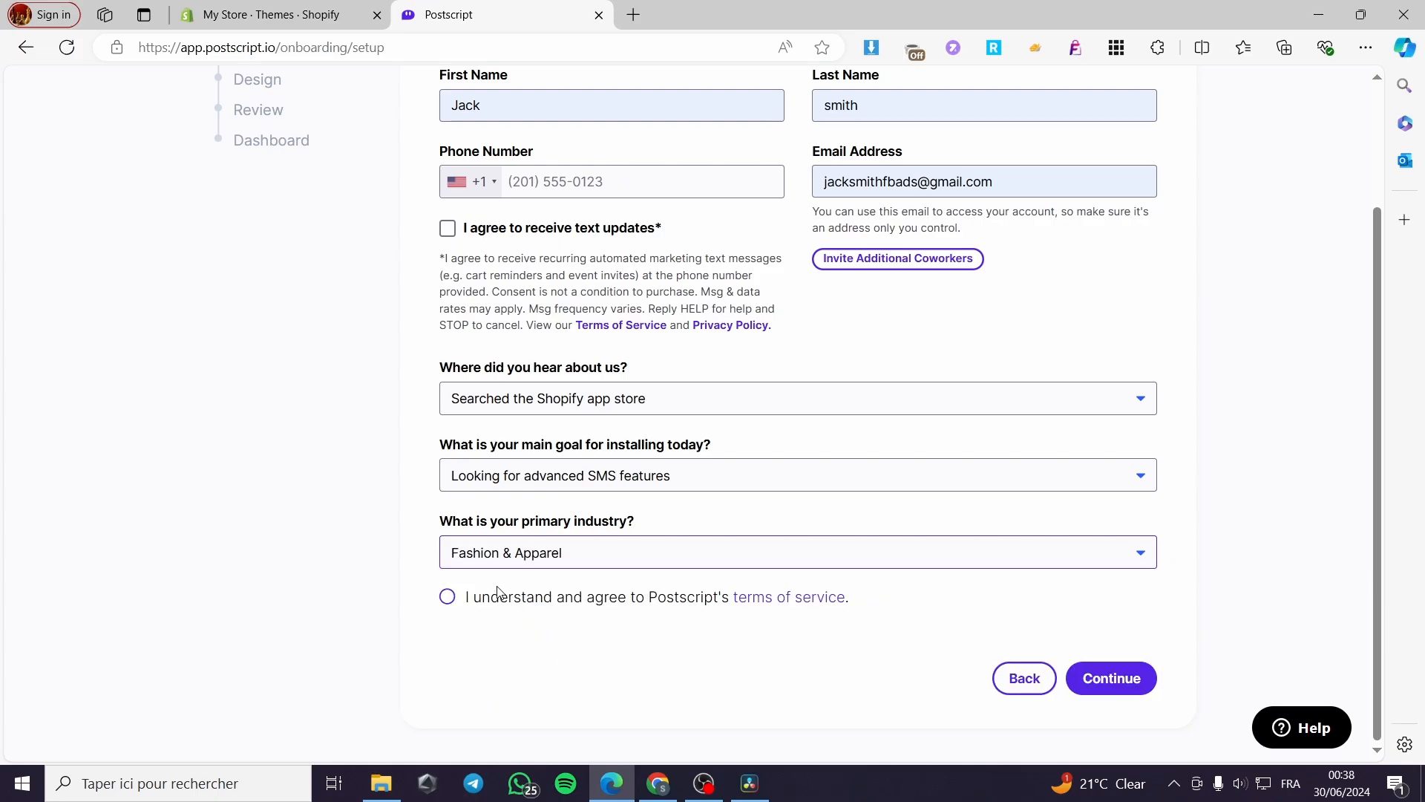
left_click(496, 605)
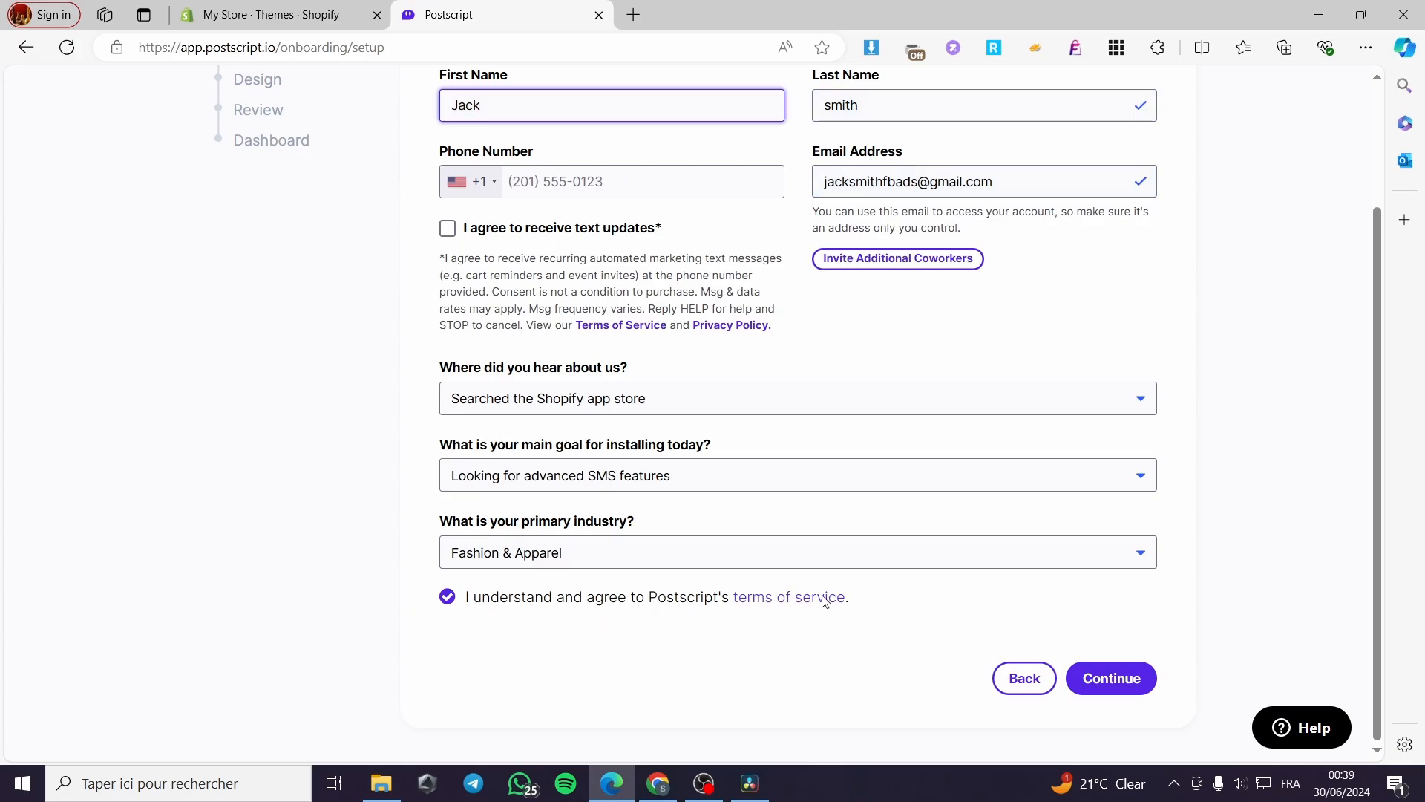
left_click(1149, 688)
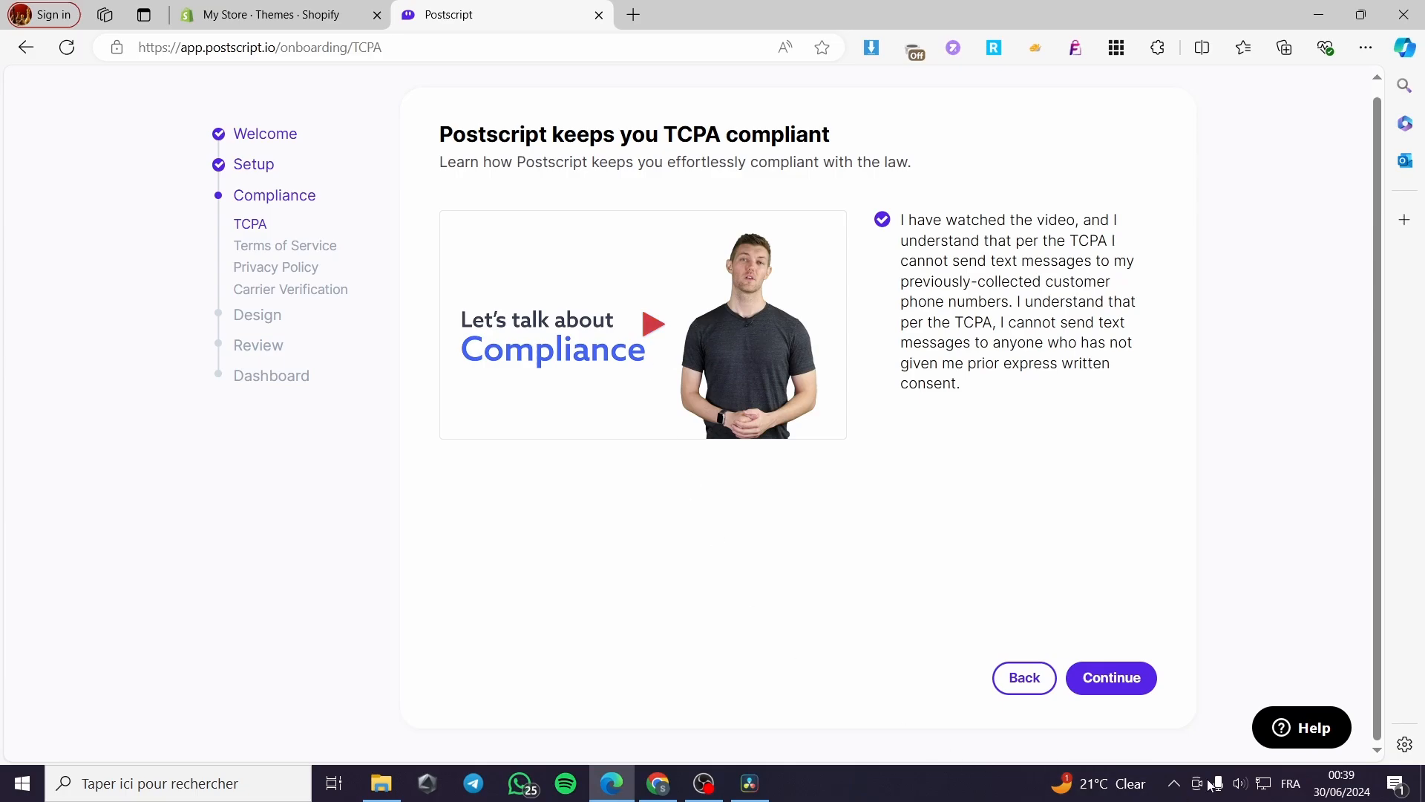
- Proceed past TCPA compliance and confirm the messaging text was added to the shop's Terms of Service and Privacy Policy
left_click(1131, 691)
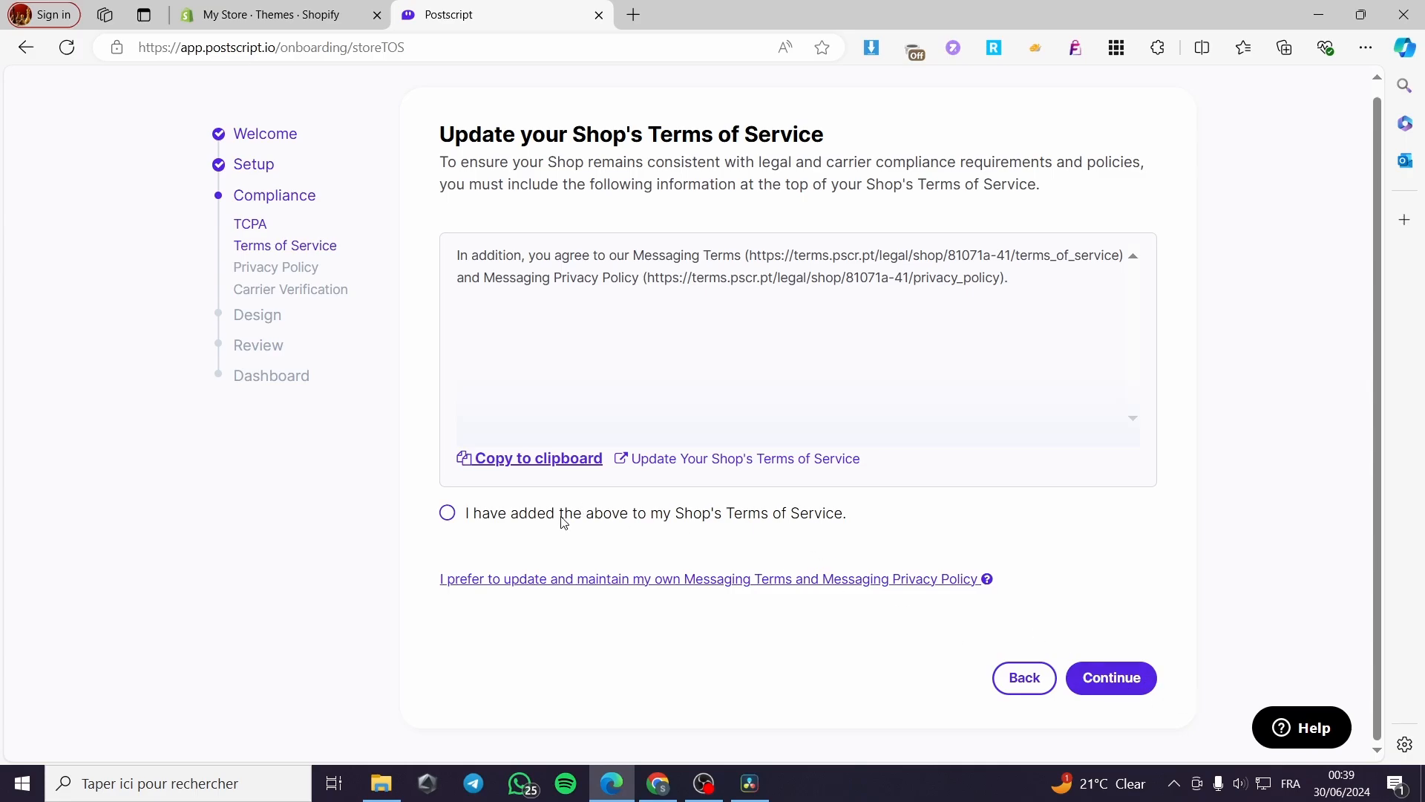
left_click(535, 521)
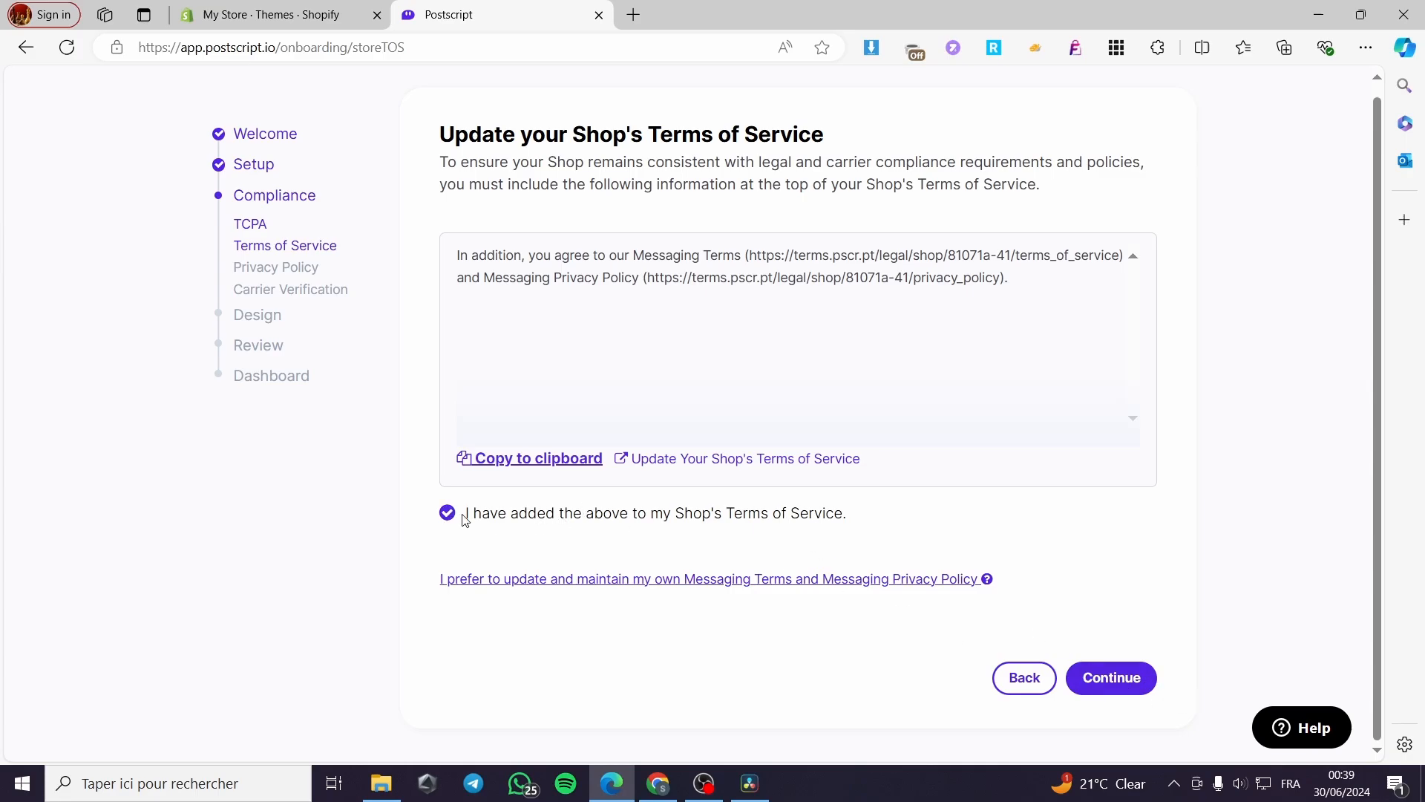
left_click(1097, 697)
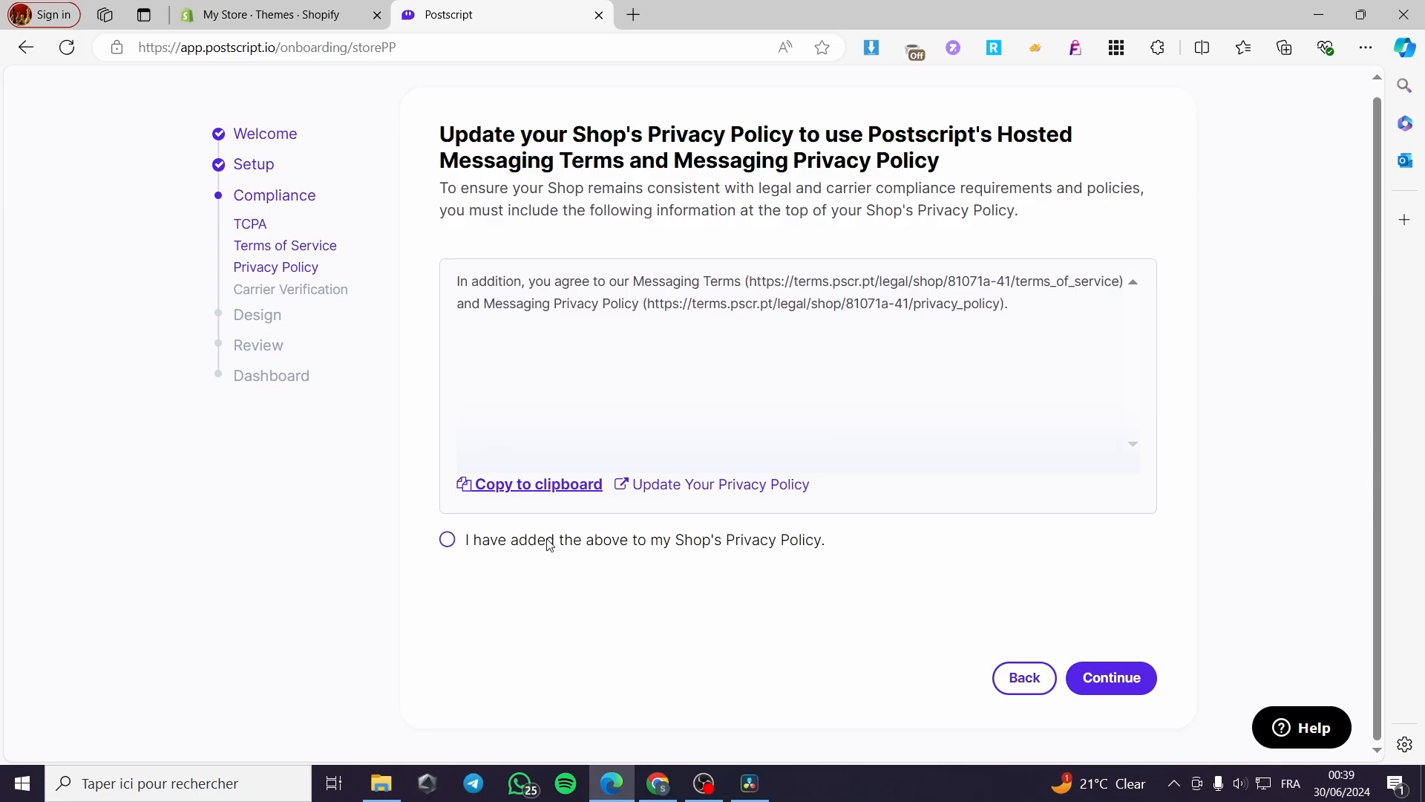
left_click(550, 541)
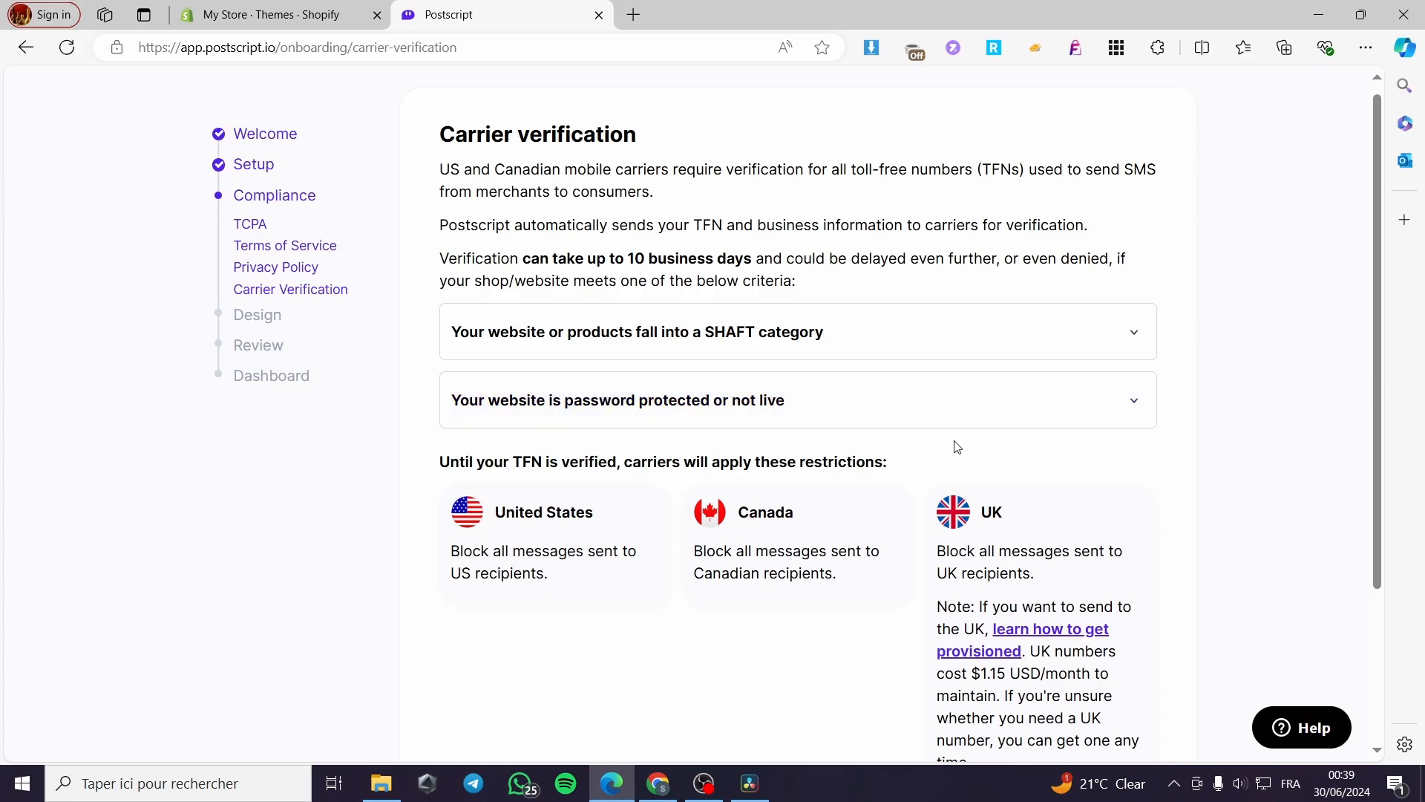
- Review the carrier verification criteria and country restrictions, and continue to the branding setup
scroll(935, 417, "down", 3)
scroll(582, 458, "up", 4)
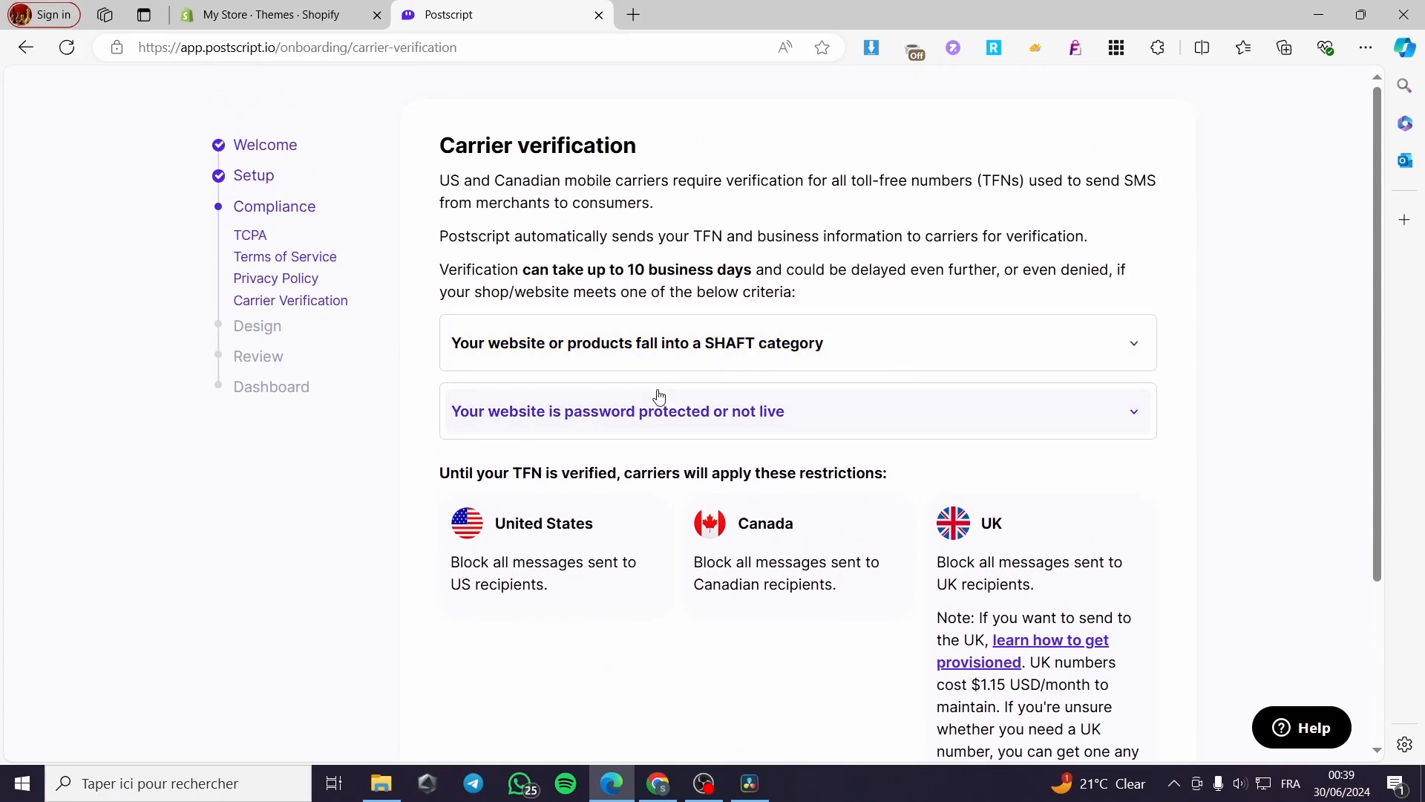
scroll(923, 550, "down", 3)
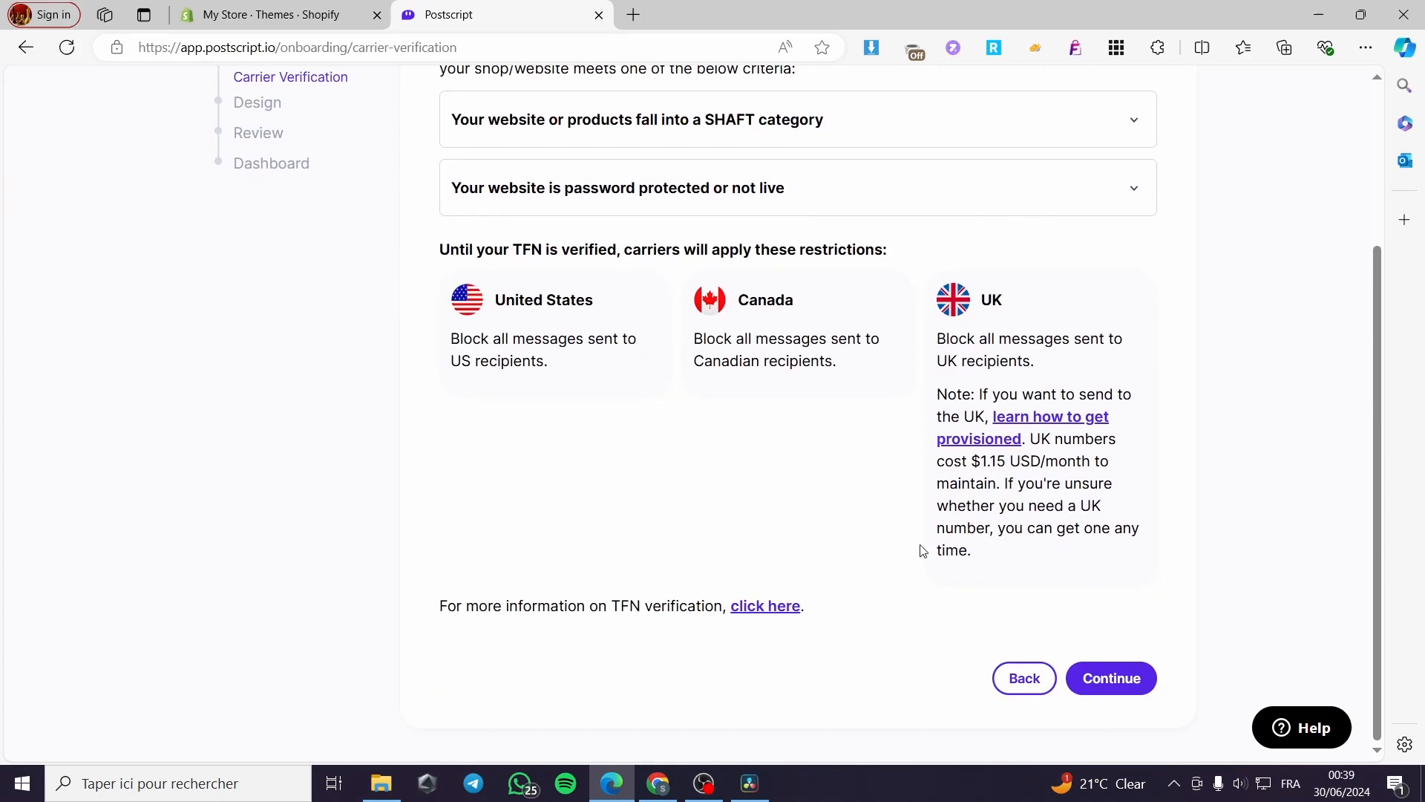
left_click(1110, 679)
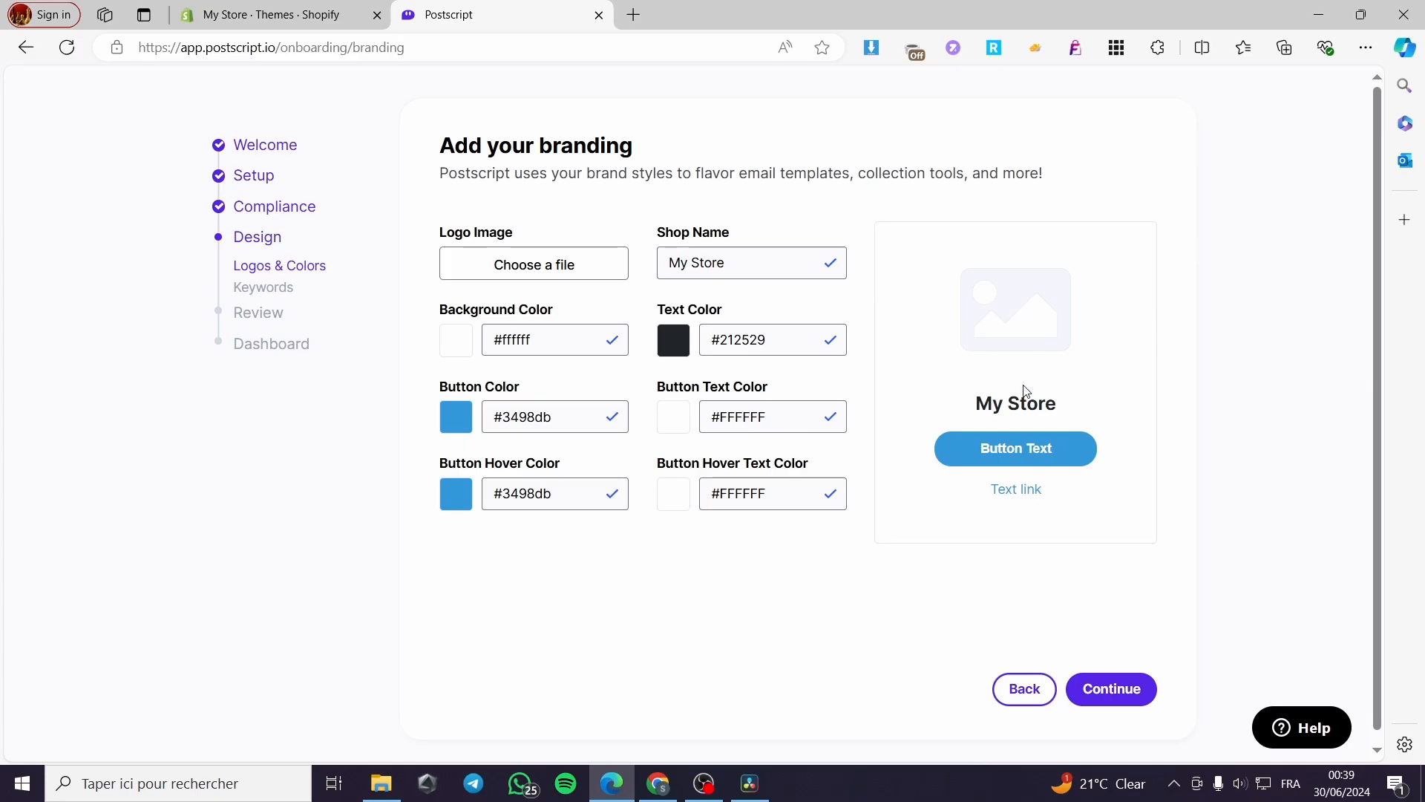
- Upload 41CnKN8QpqL.jpg from the Téléchargements folder as the brand's logo image
left_click(553, 269)
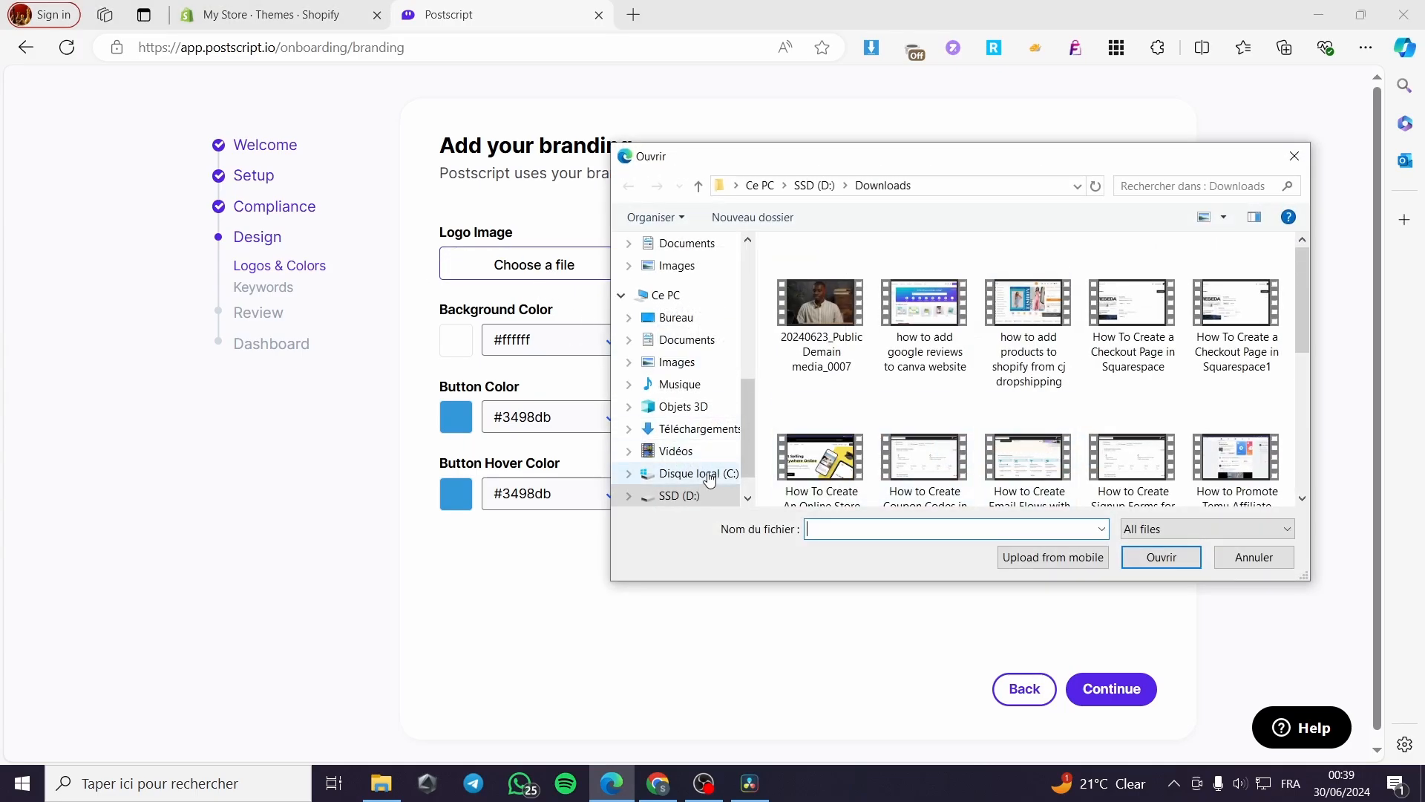
left_click(687, 428)
scroll(1116, 366, "down", 12)
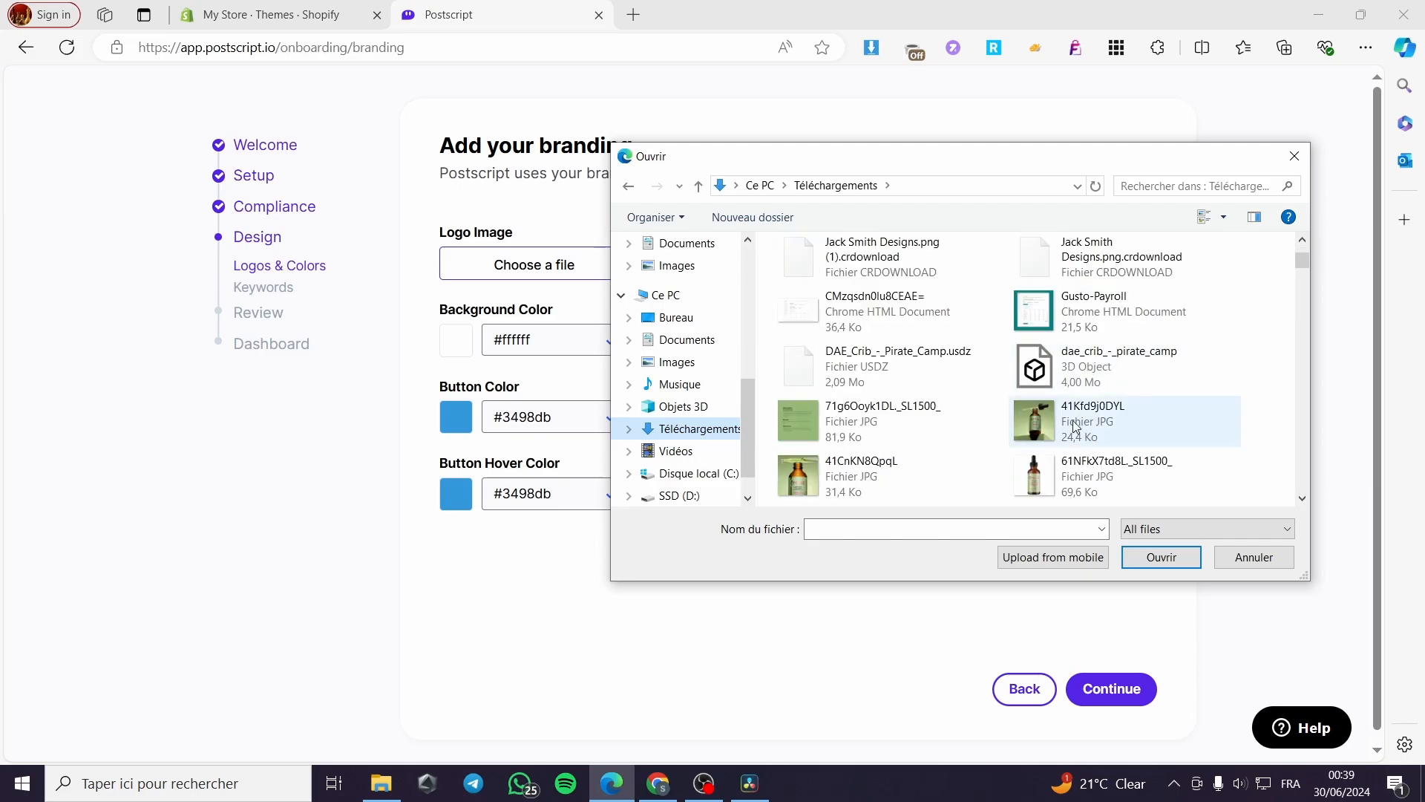
double_click(875, 481)
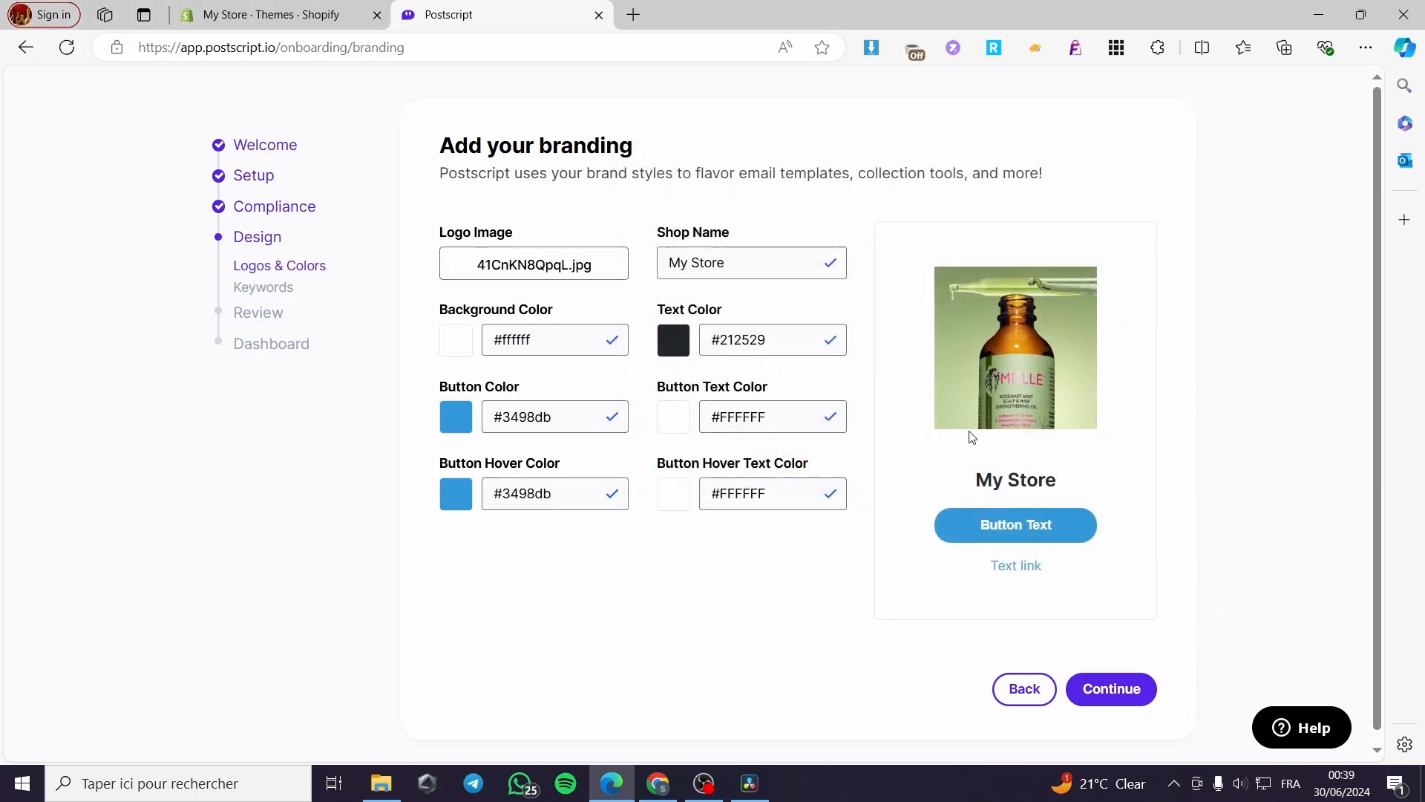
- Change the brand's background color to the near-white #fffdfd
left_click(448, 351)
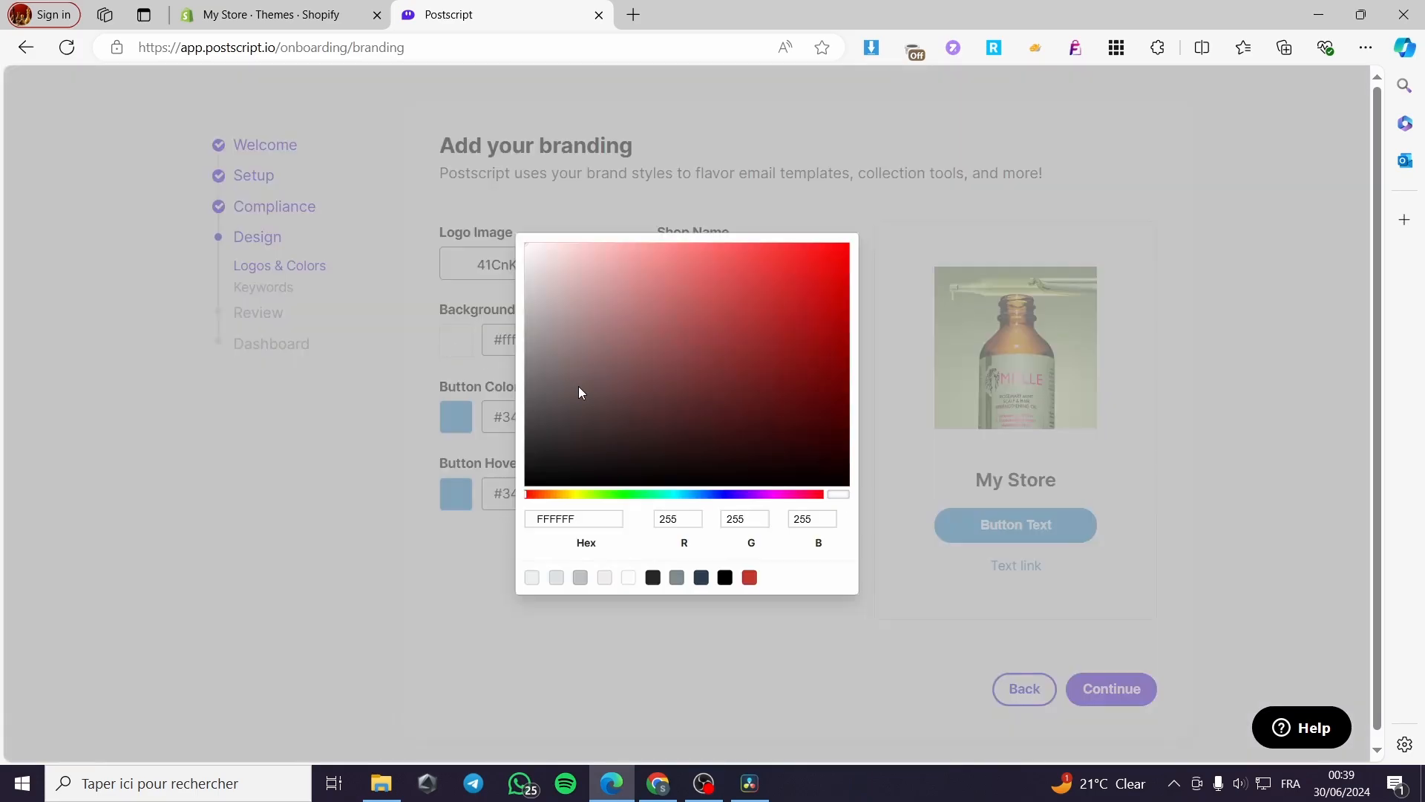
left_click_drag(668, 312, 528, 242)
left_click(706, 594)
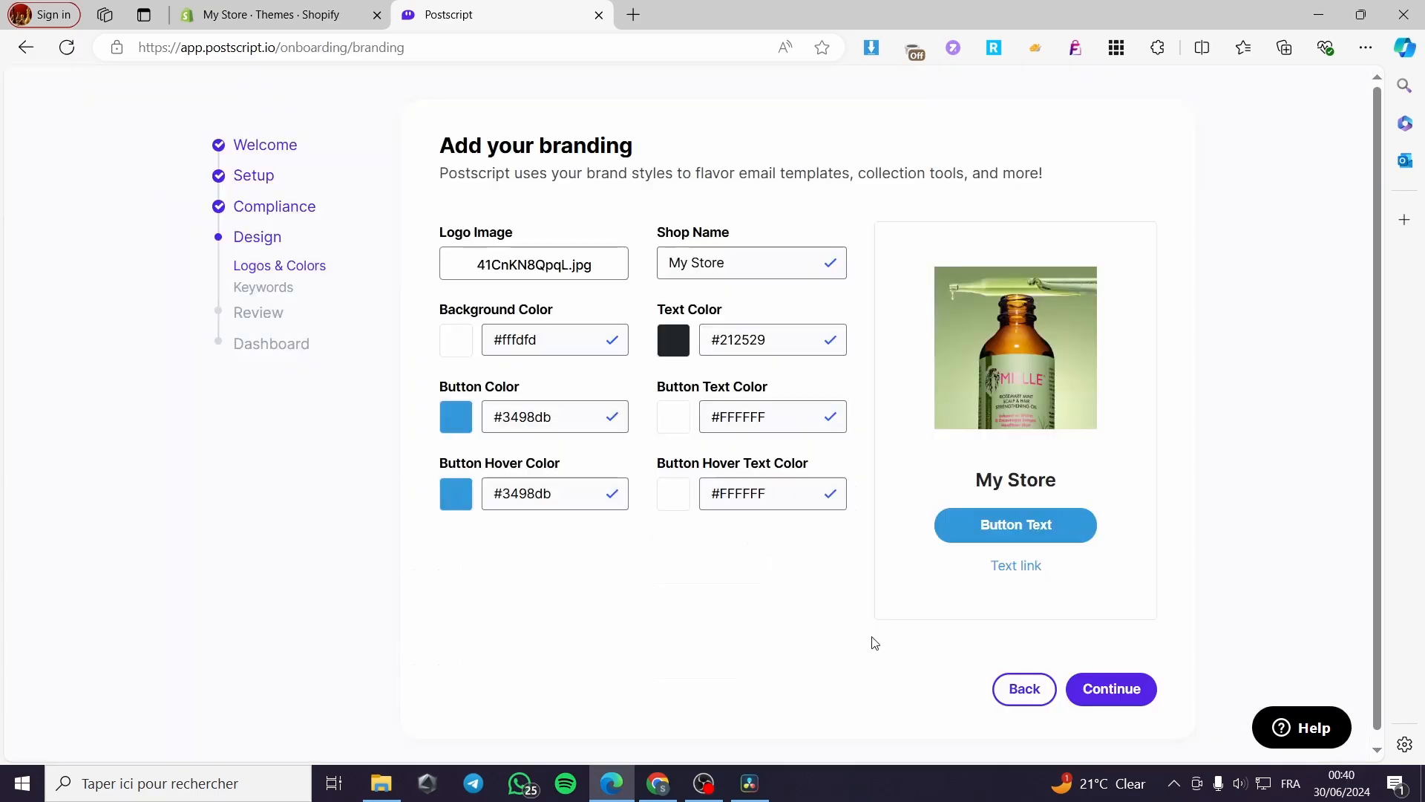
- Set the brand's background color to the bright green #03ff80
left_click(464, 350)
left_click_drag(672, 498, 650, 497)
left_click_drag(790, 268, 845, 227)
left_click(1206, 347)
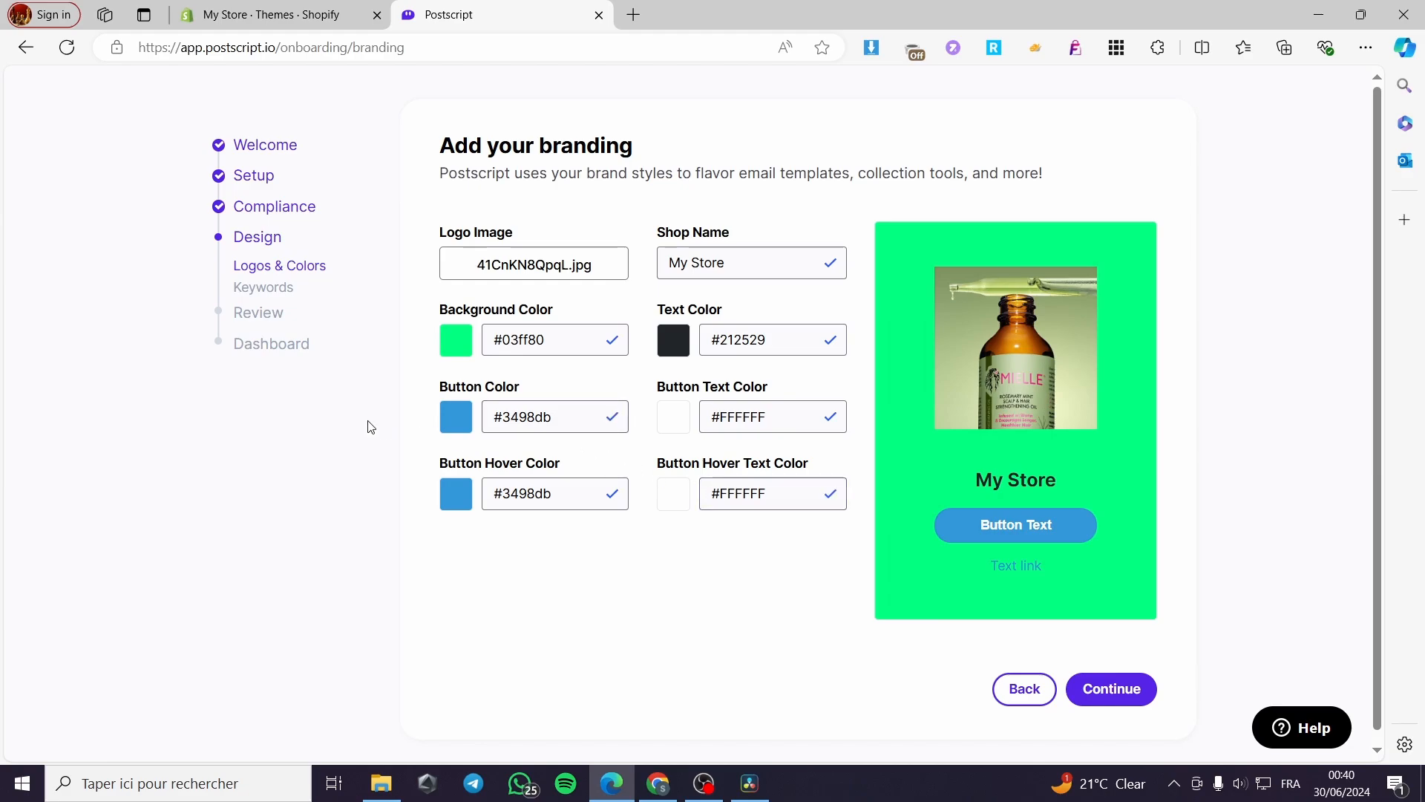
- Keep the default text, button and hover colors, and continue from the branding setup to the keywords
left_click(486, 415)
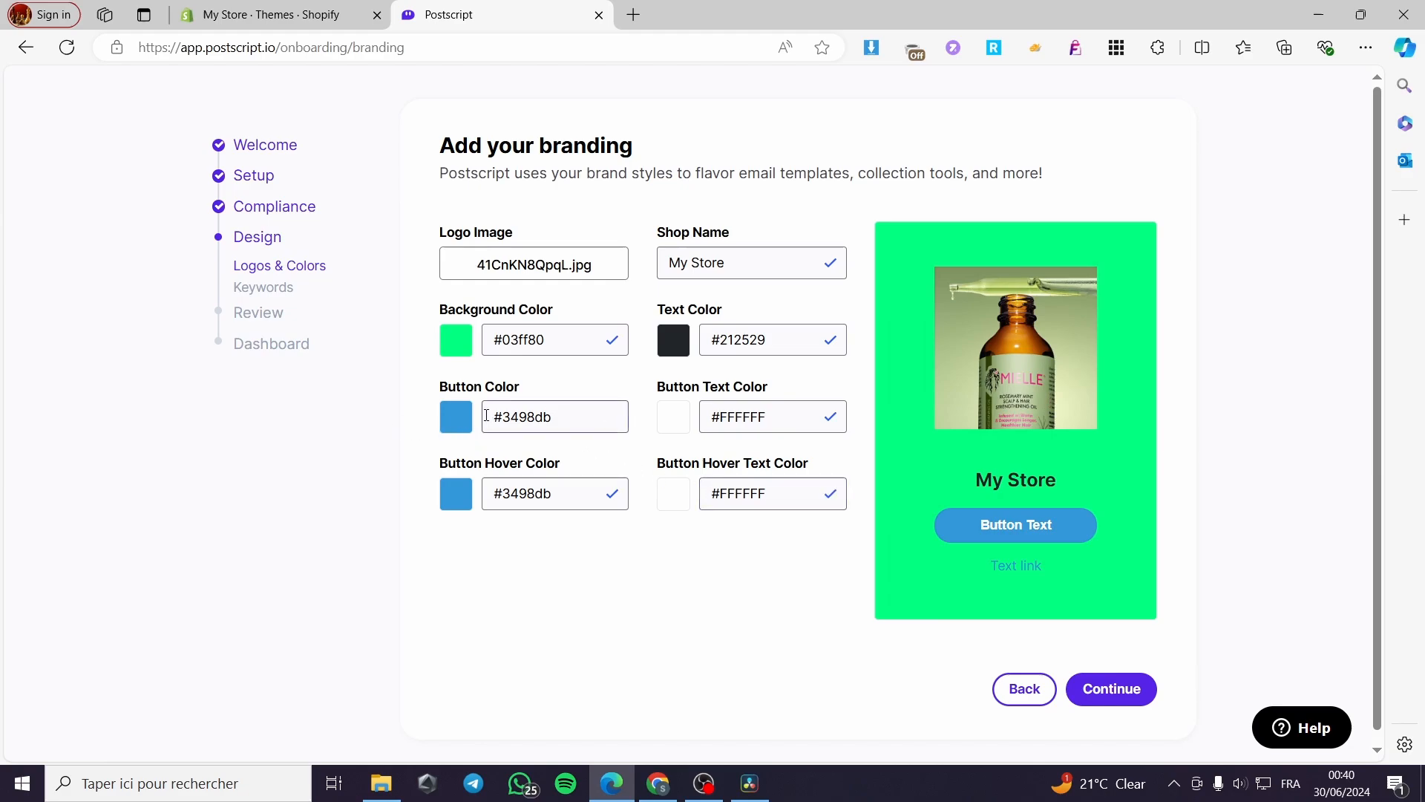
left_click(713, 407)
left_click(741, 326)
left_click(383, 473)
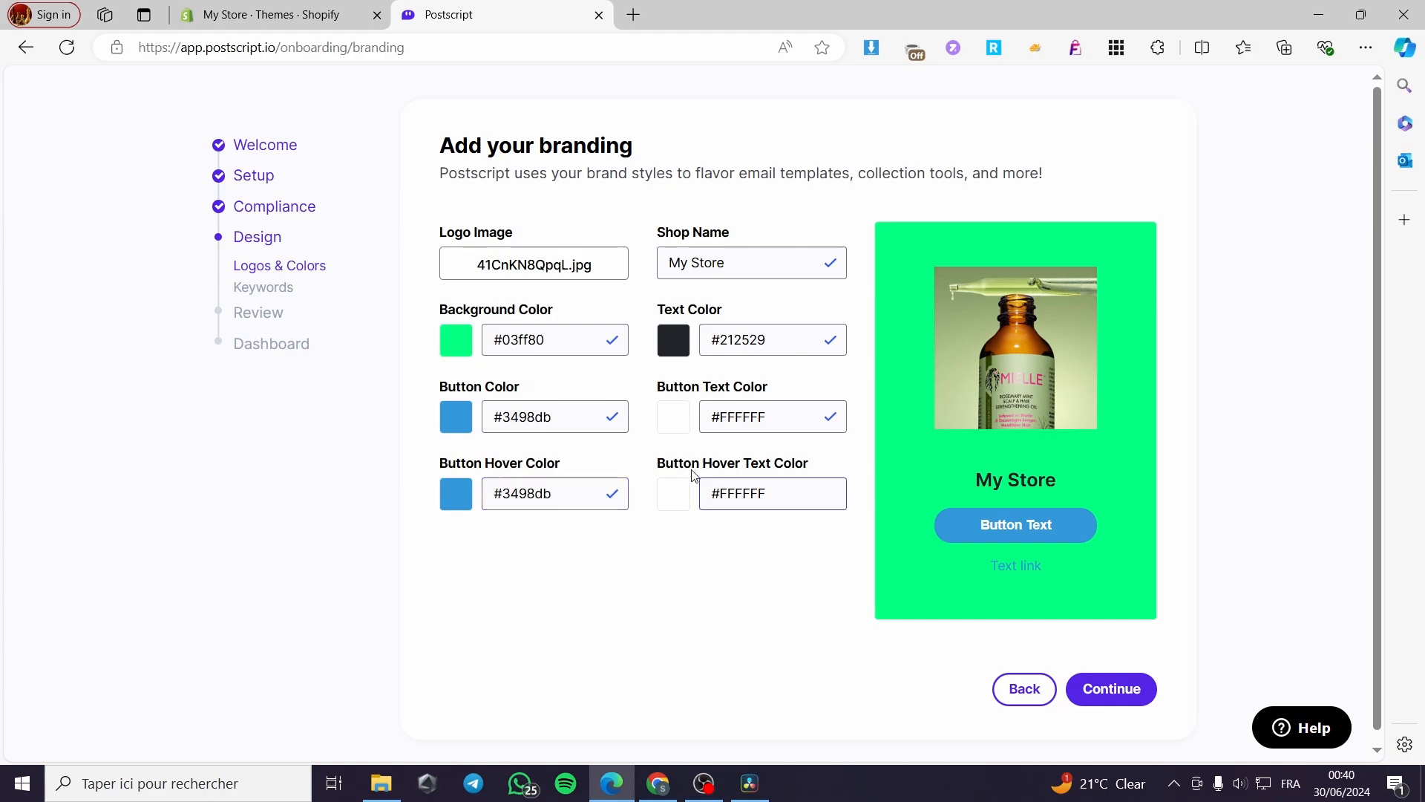
left_click(1117, 696)
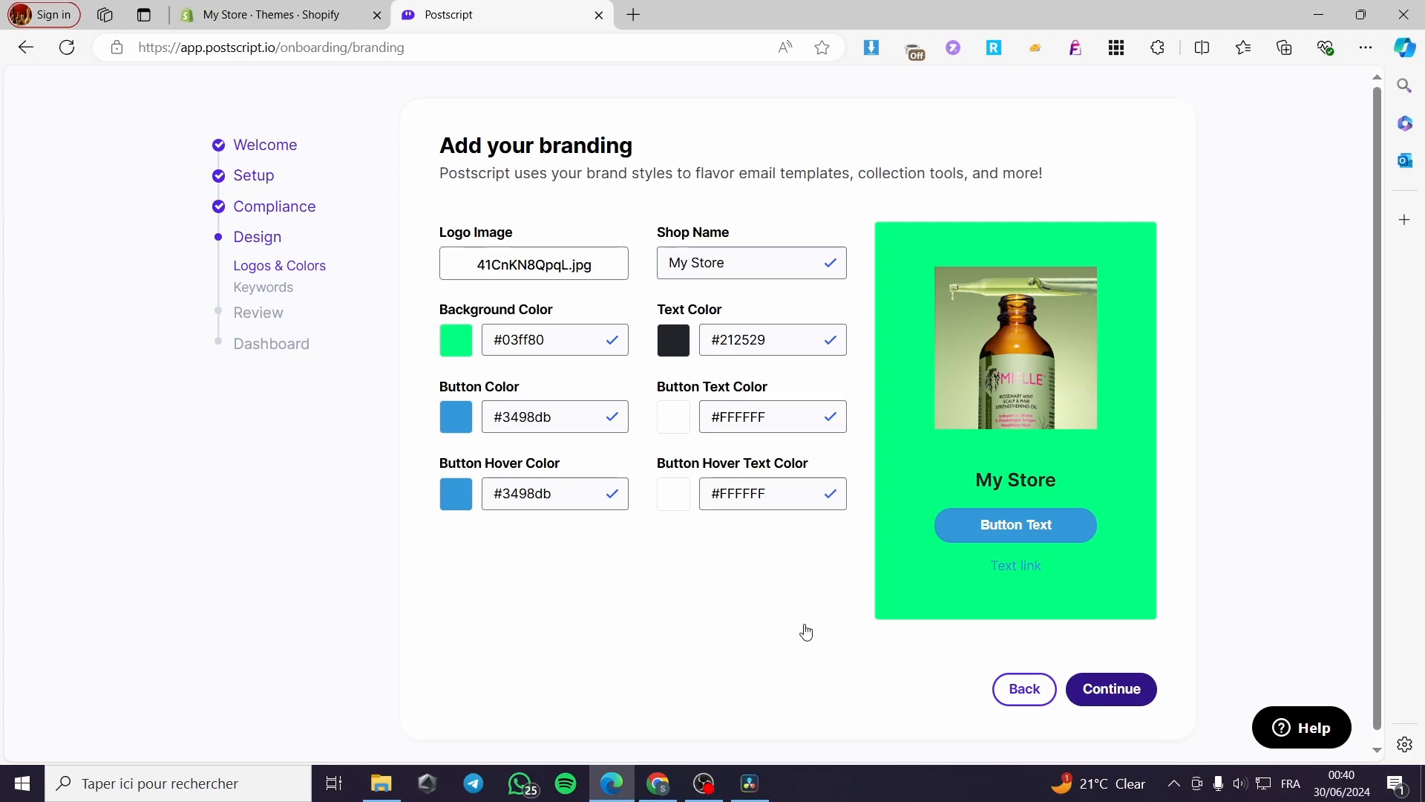
left_click(1117, 691)
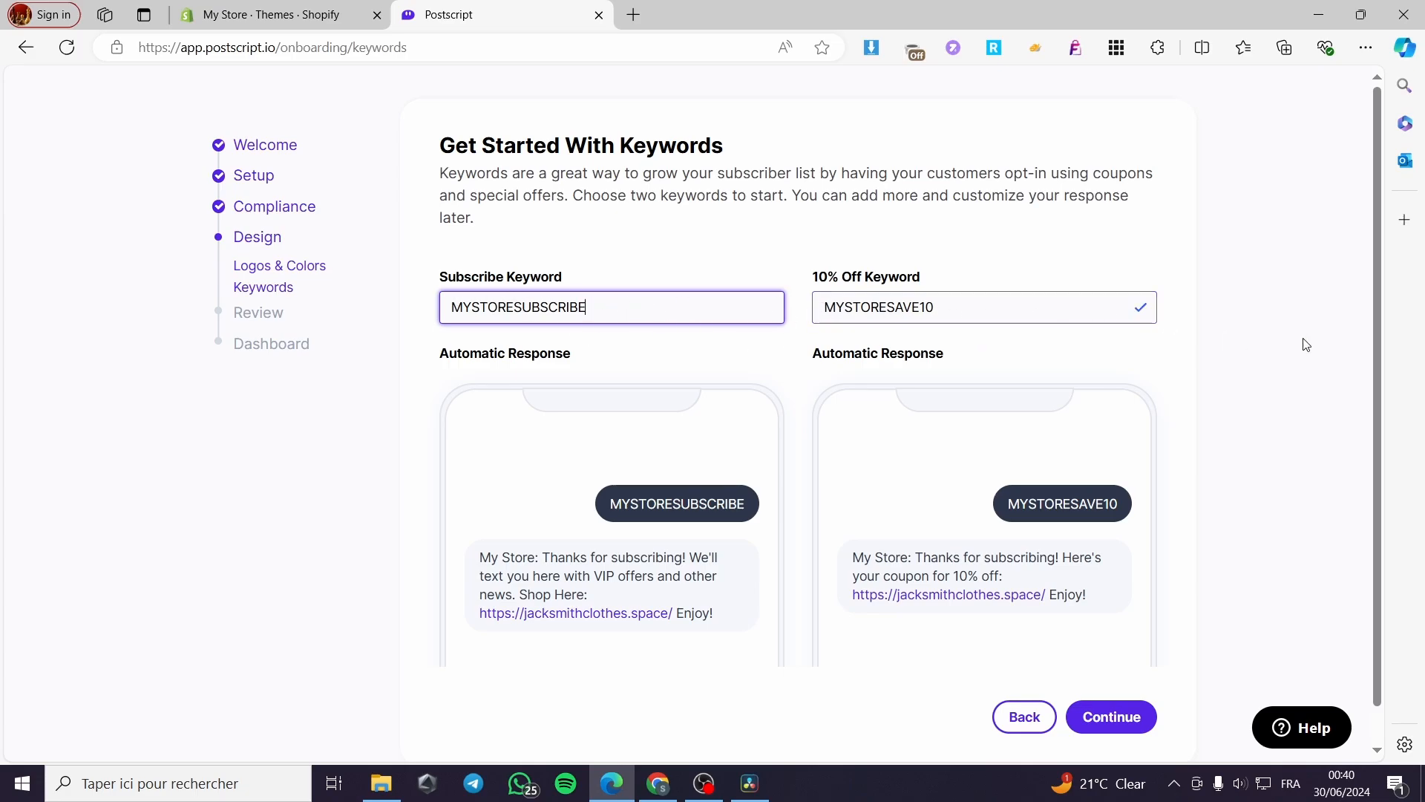
- Try to continue with the suggested keywords MYSTORESUBSCRIBE and MYSTORESAVE10
scroll(1143, 579, "down", 1)
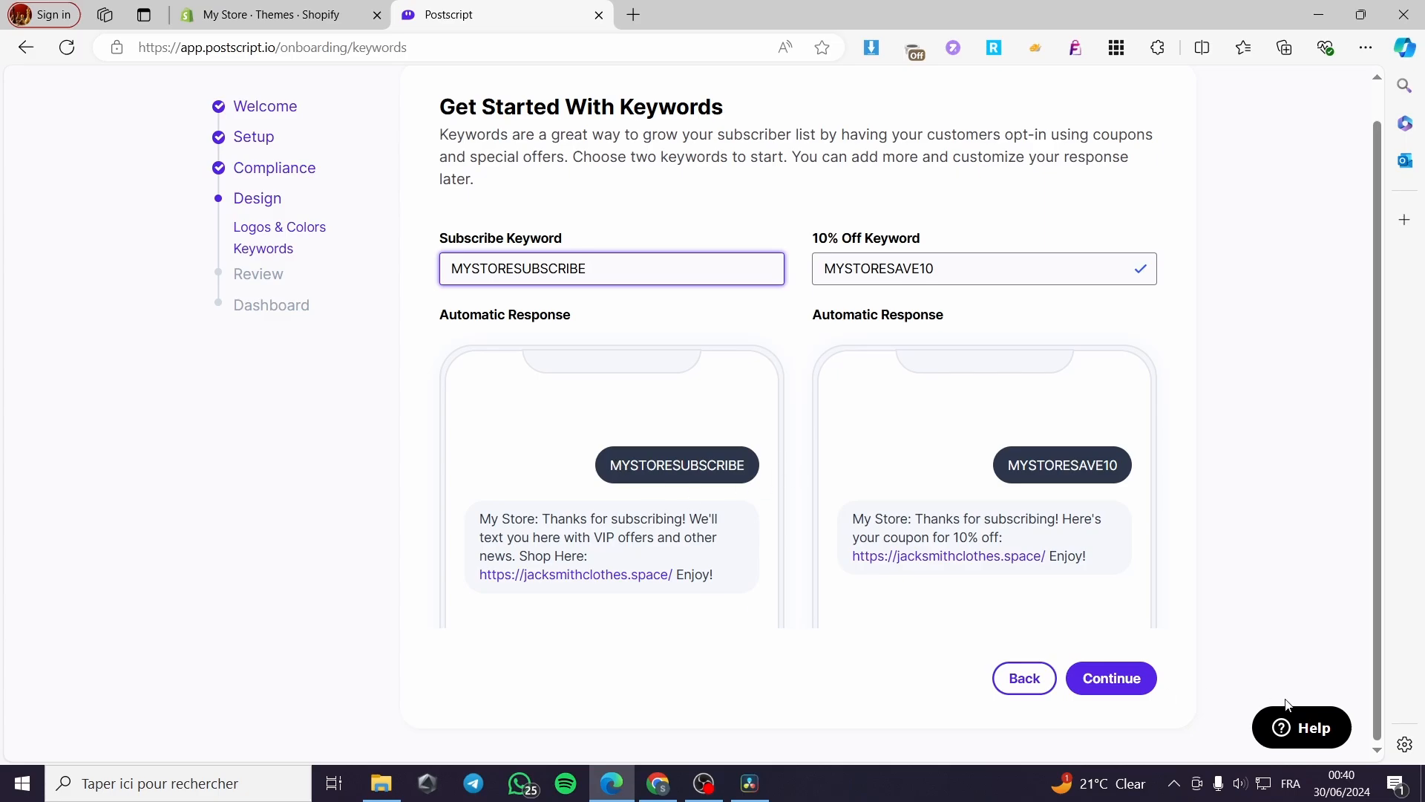
left_click(1117, 677)
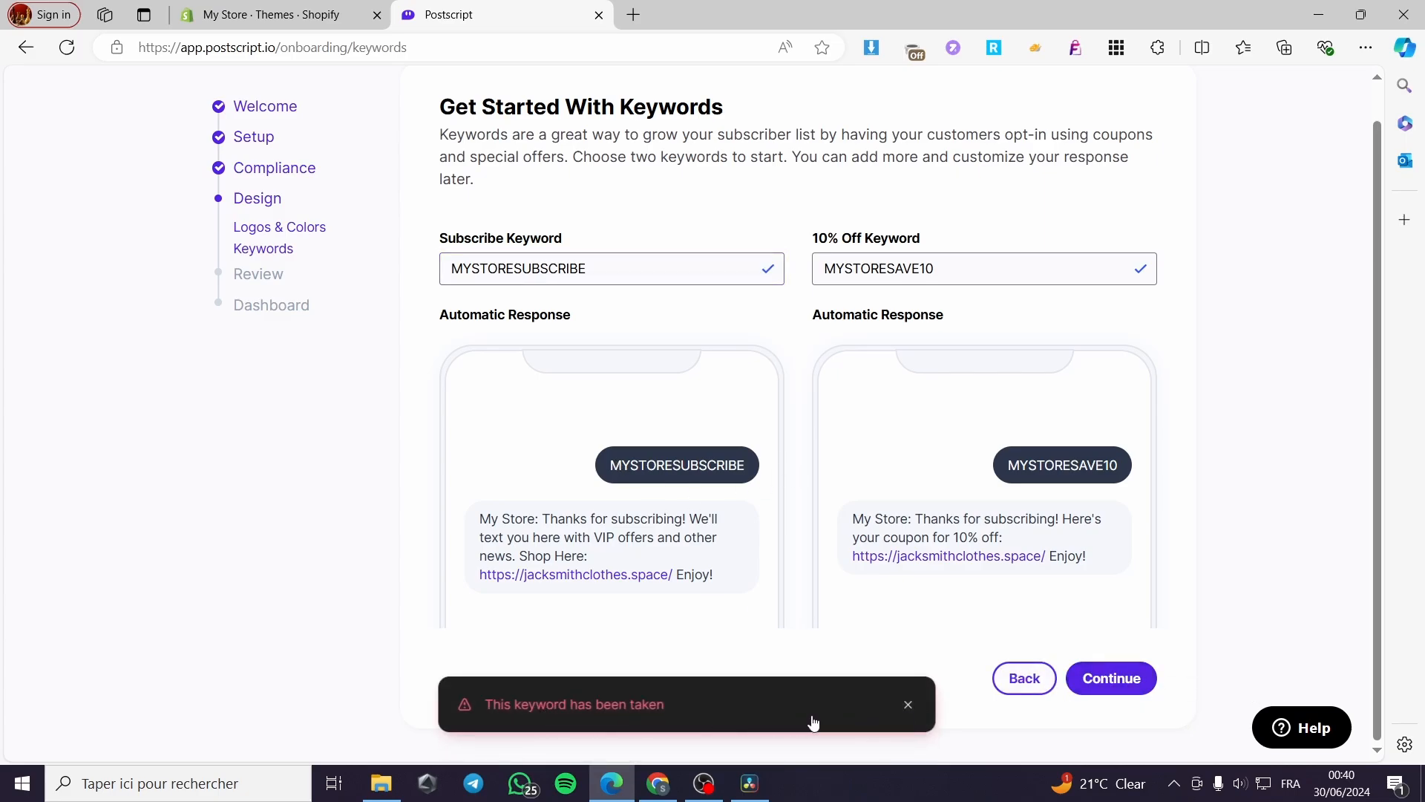
left_click(907, 705)
- Replace the subscribe keyword with SMITHSUBS
left_click(639, 270)
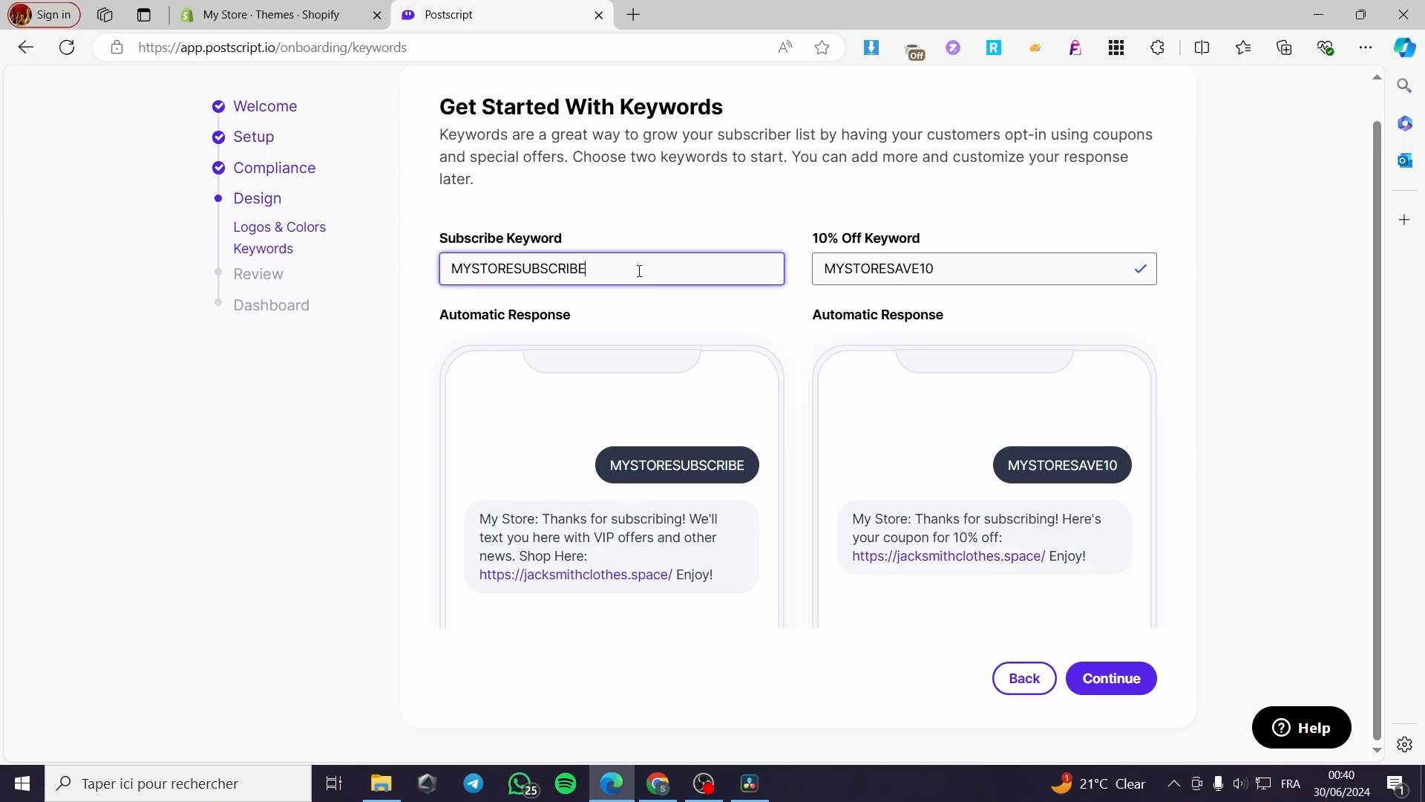
left_click_drag(639, 270, 397, 281)
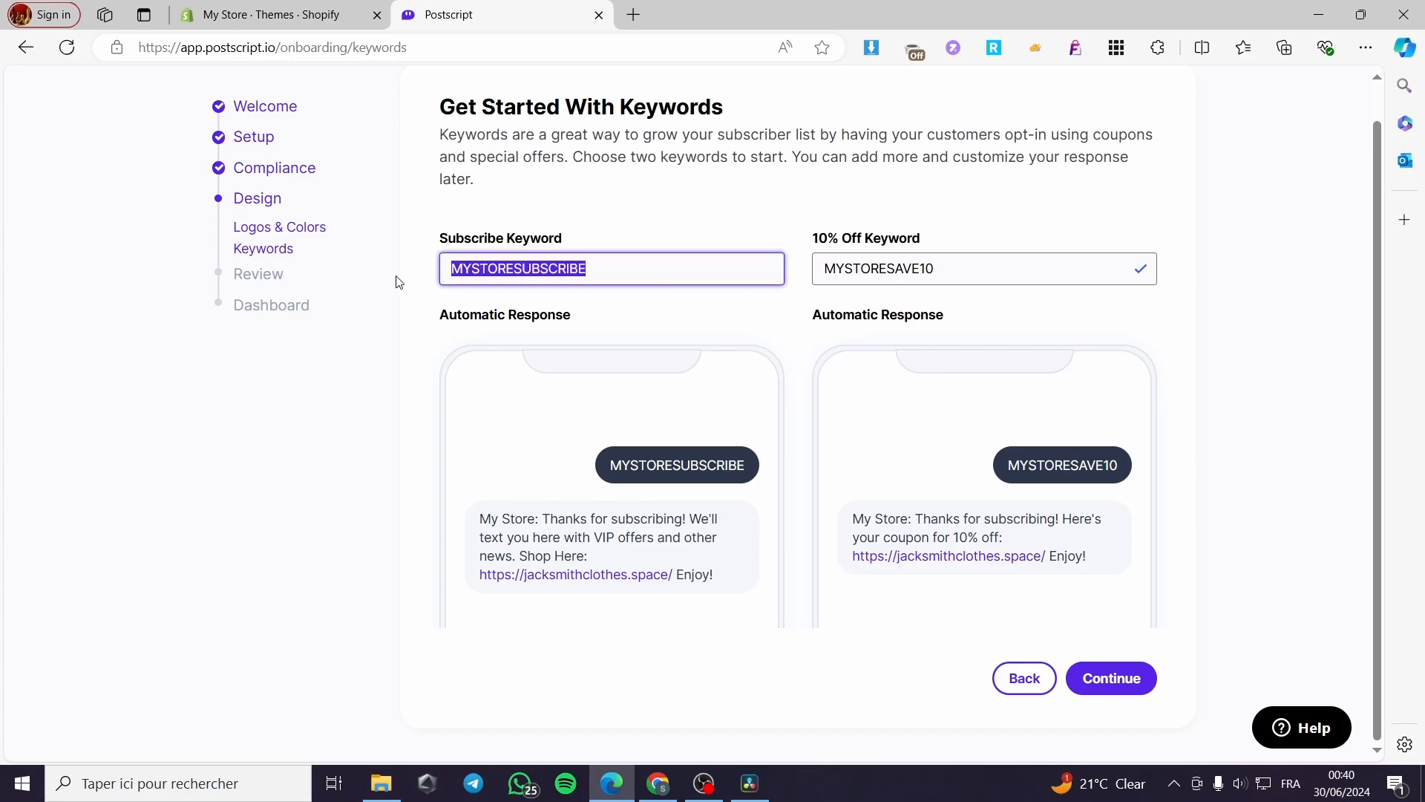
key("BackSpace")
type("SM")
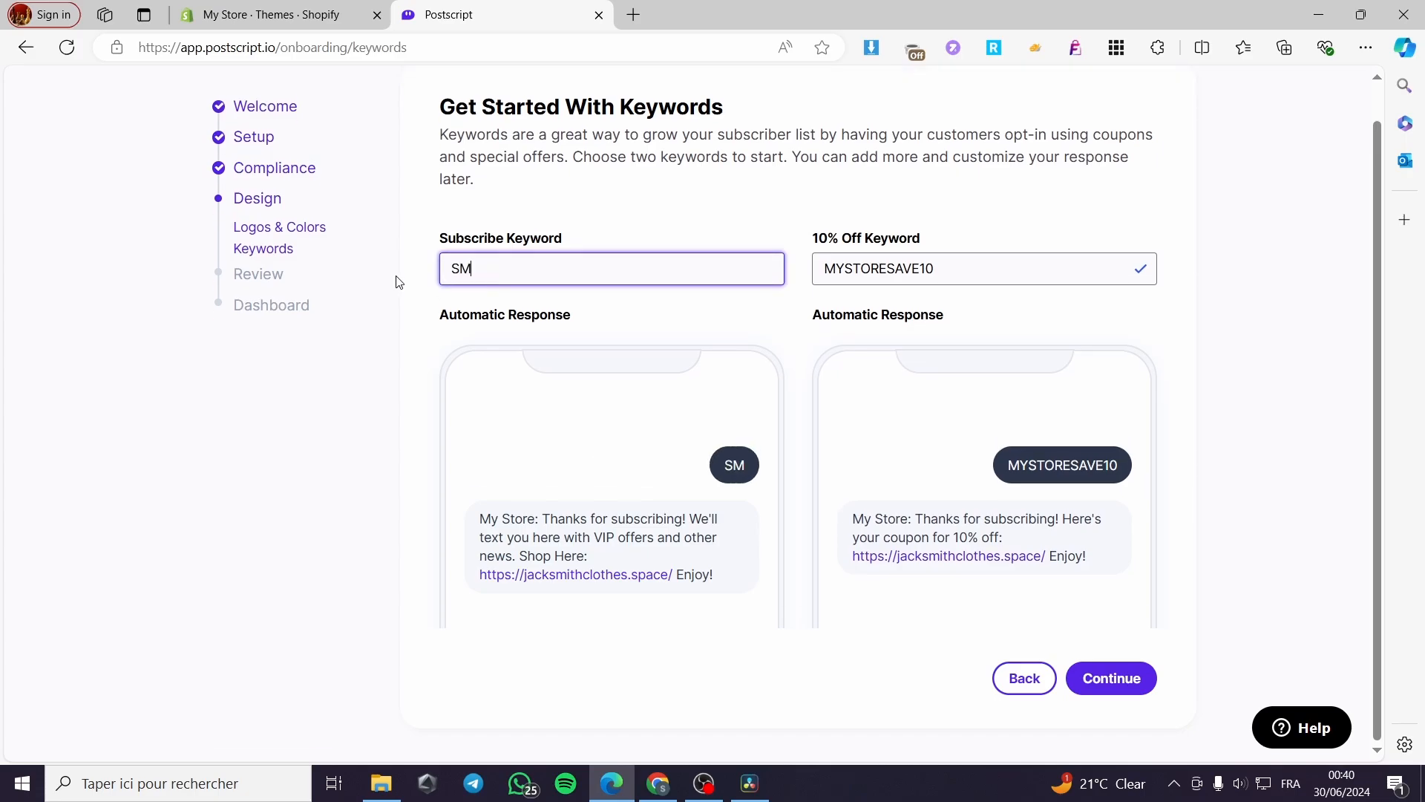
type("ITH")
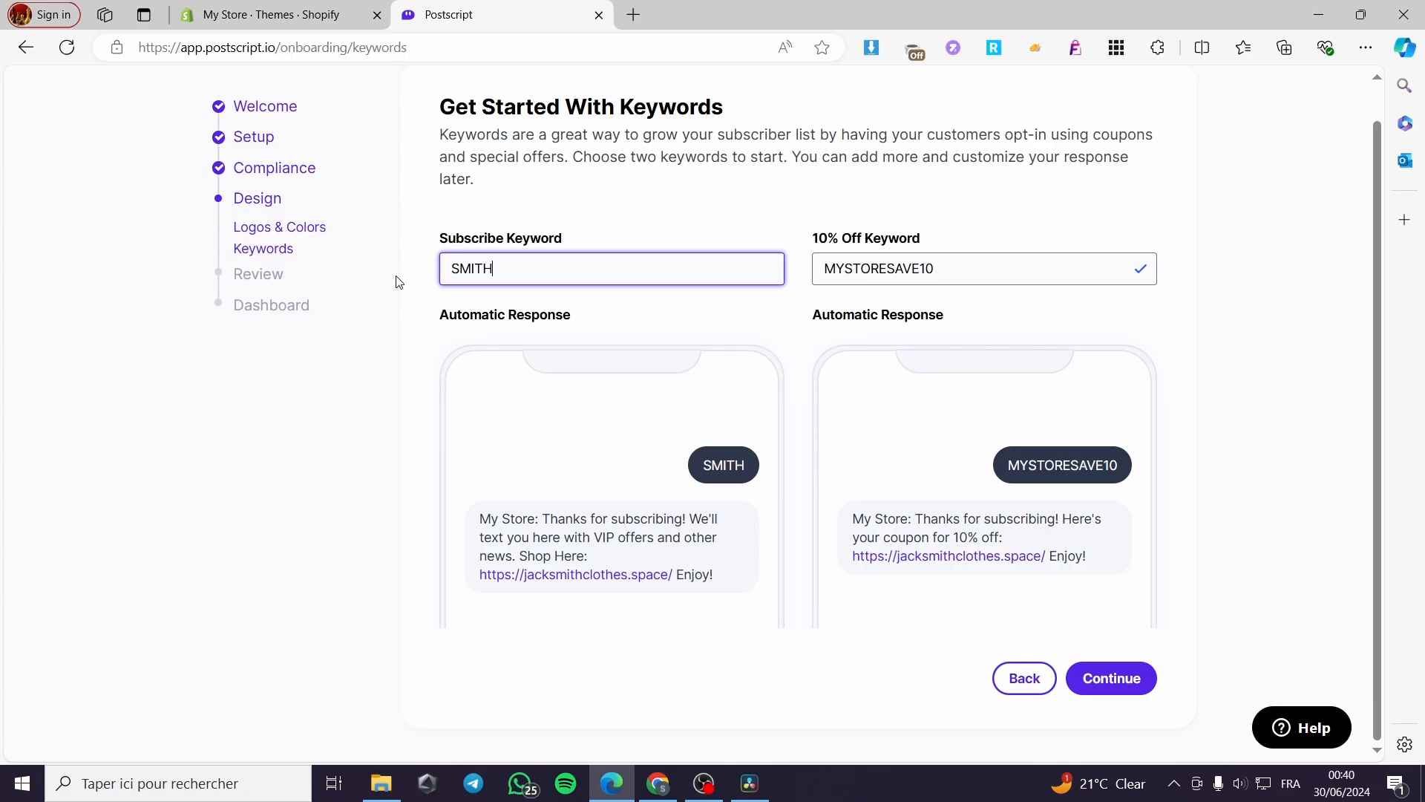
type("SUBS")
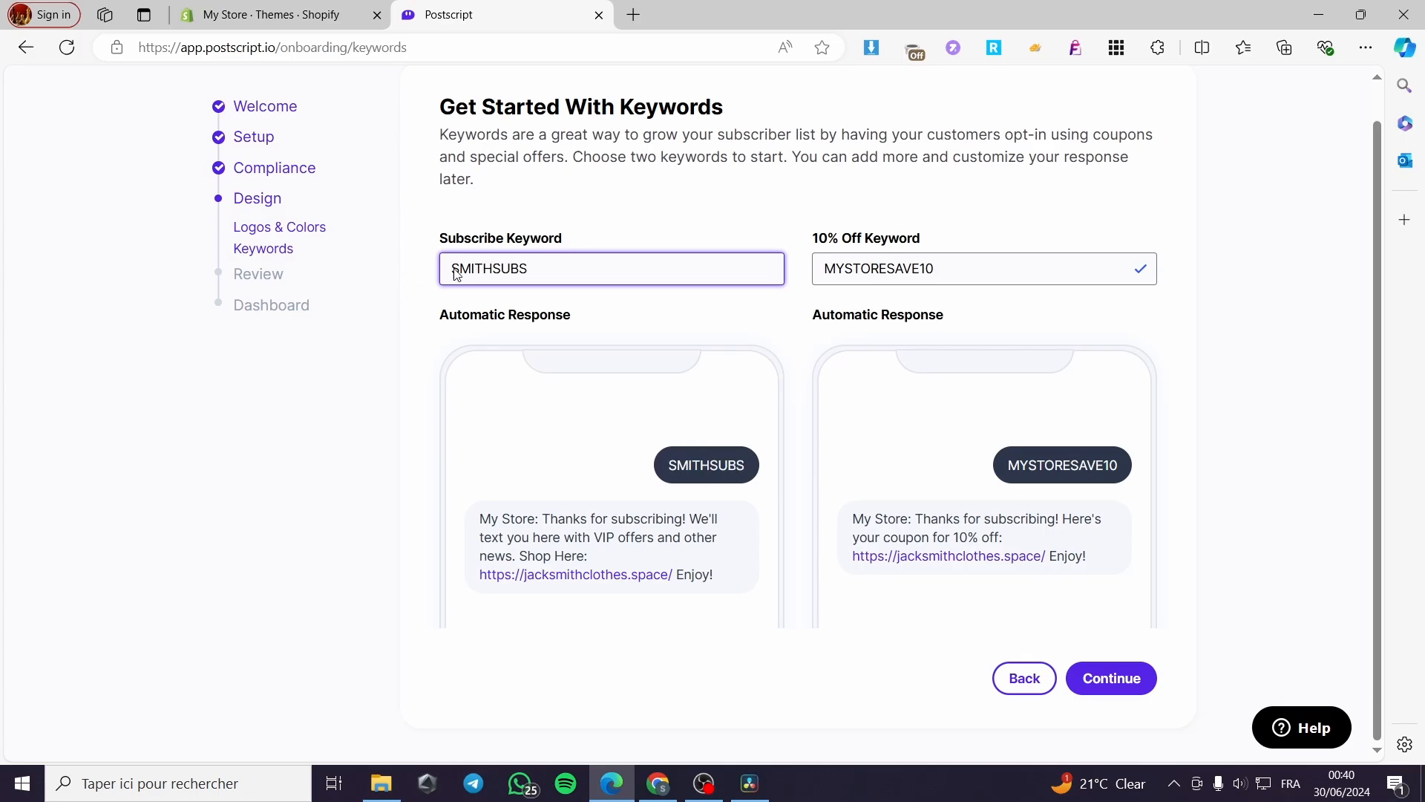
- Set the 10% off keyword to SMITHSUBS10 and continue to the recommended automations
double_click(983, 267)
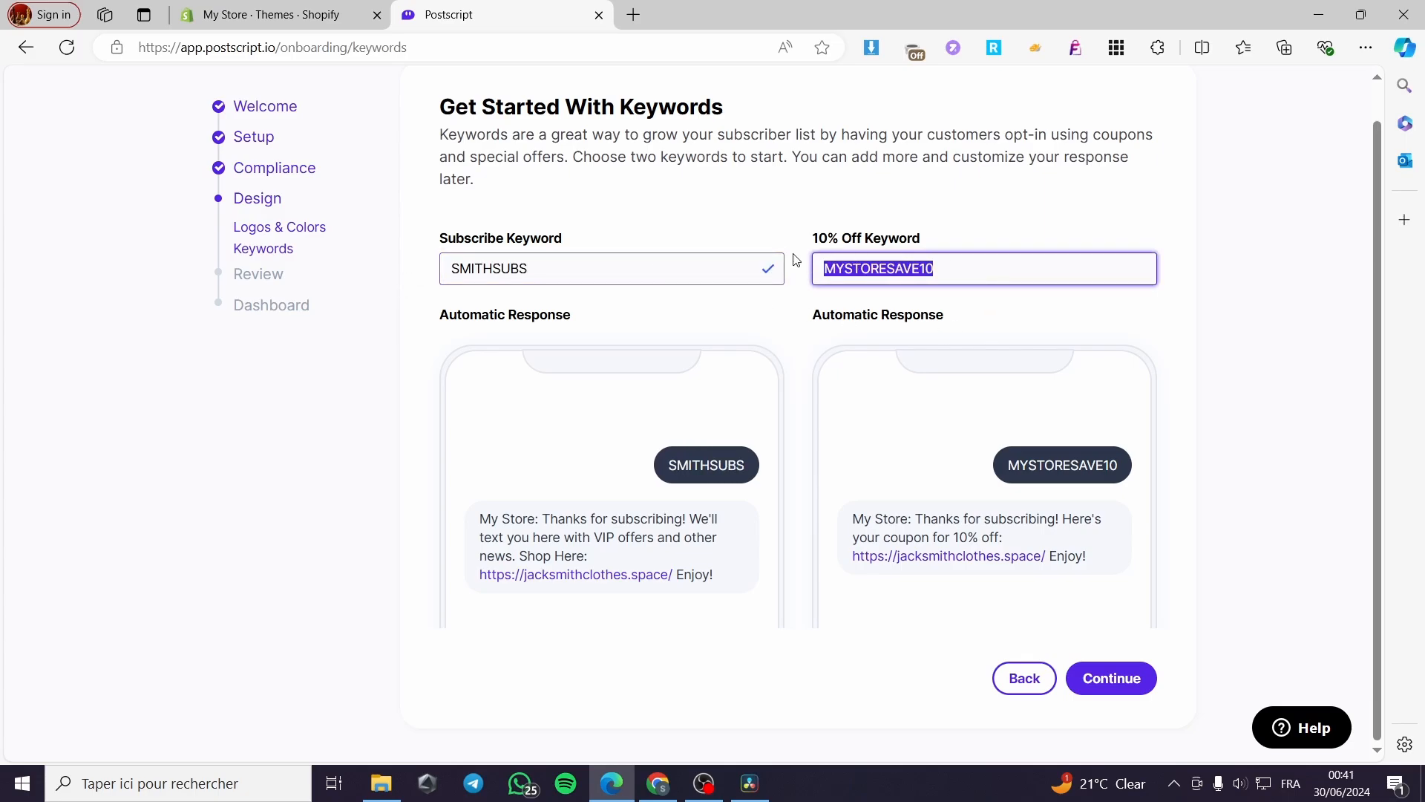
type("SMITHSU")
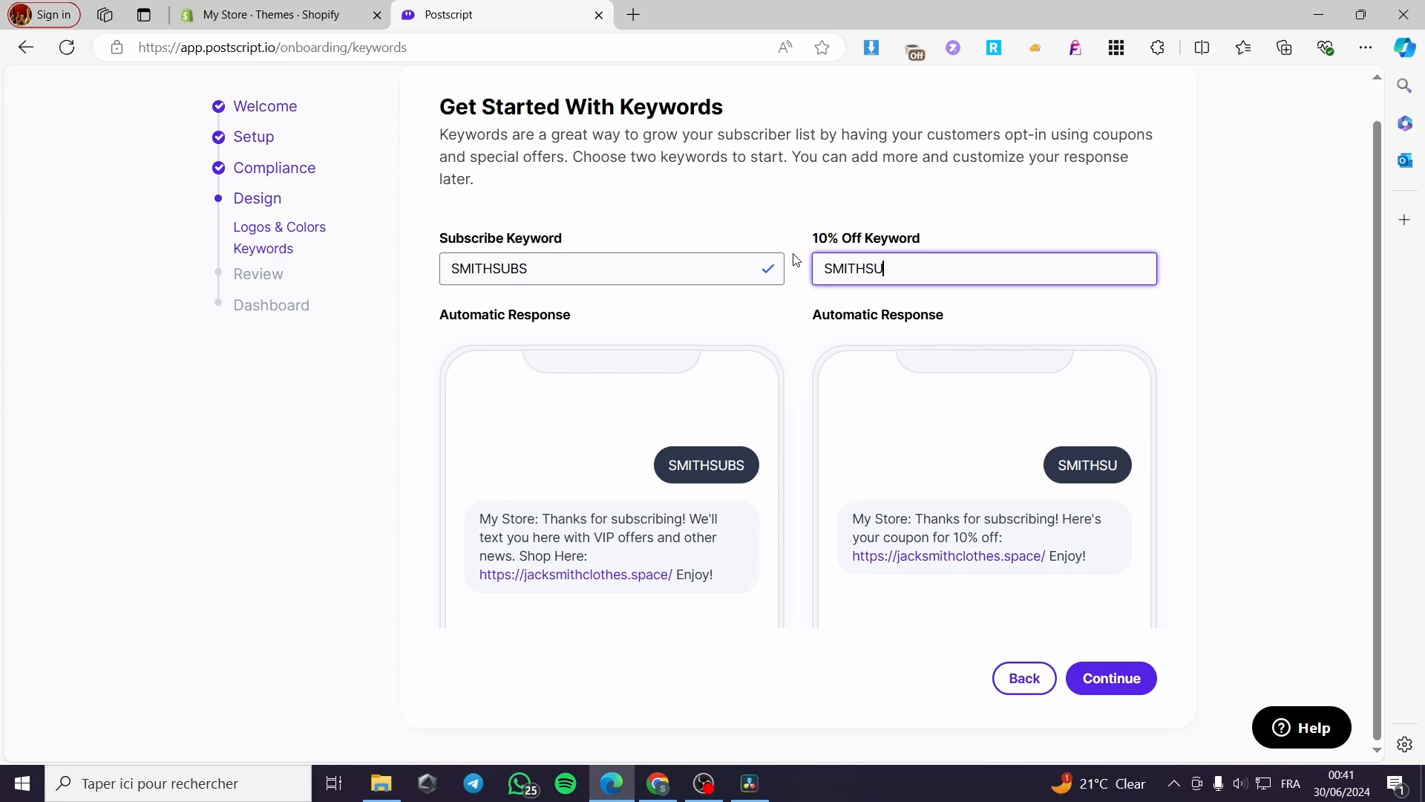
type("BS10")
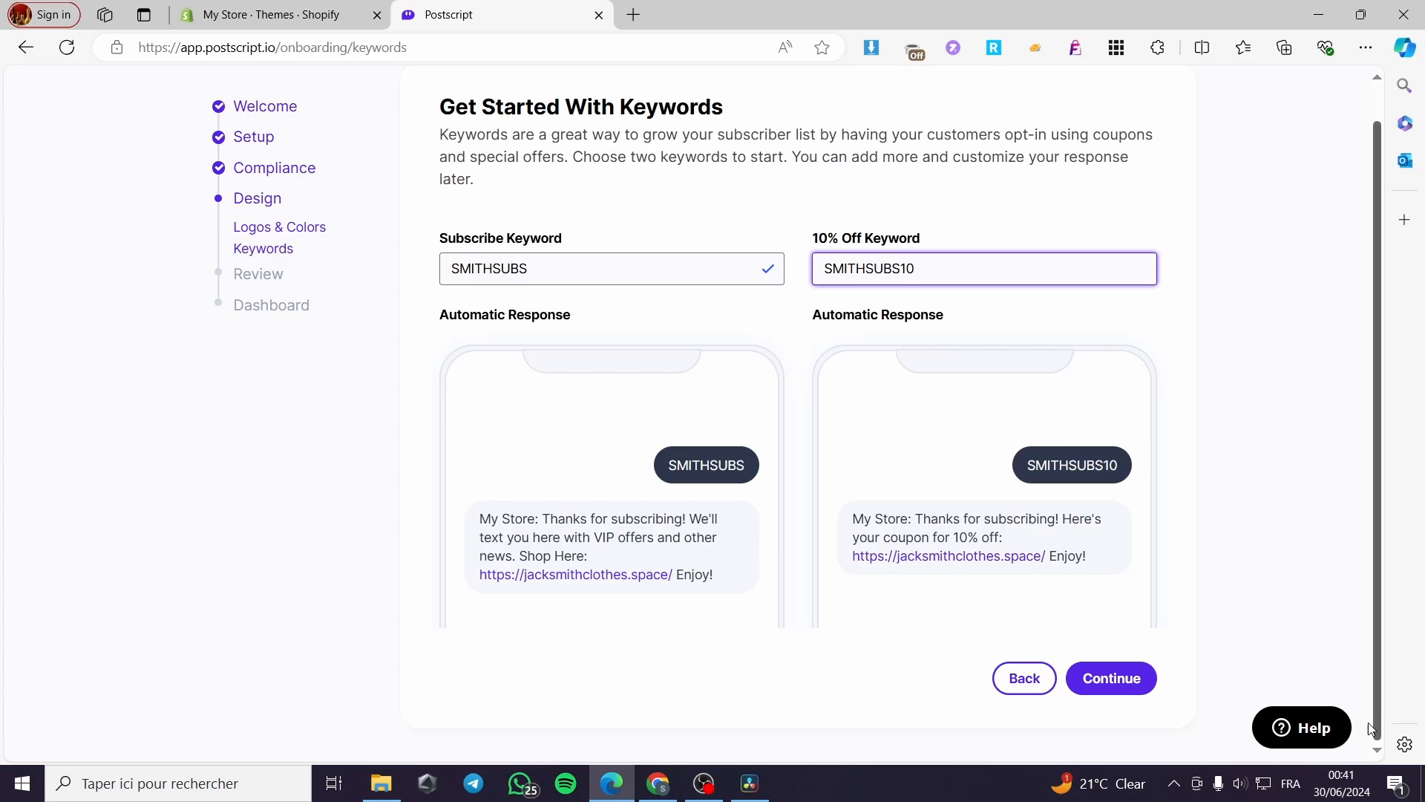
left_click(1113, 676)
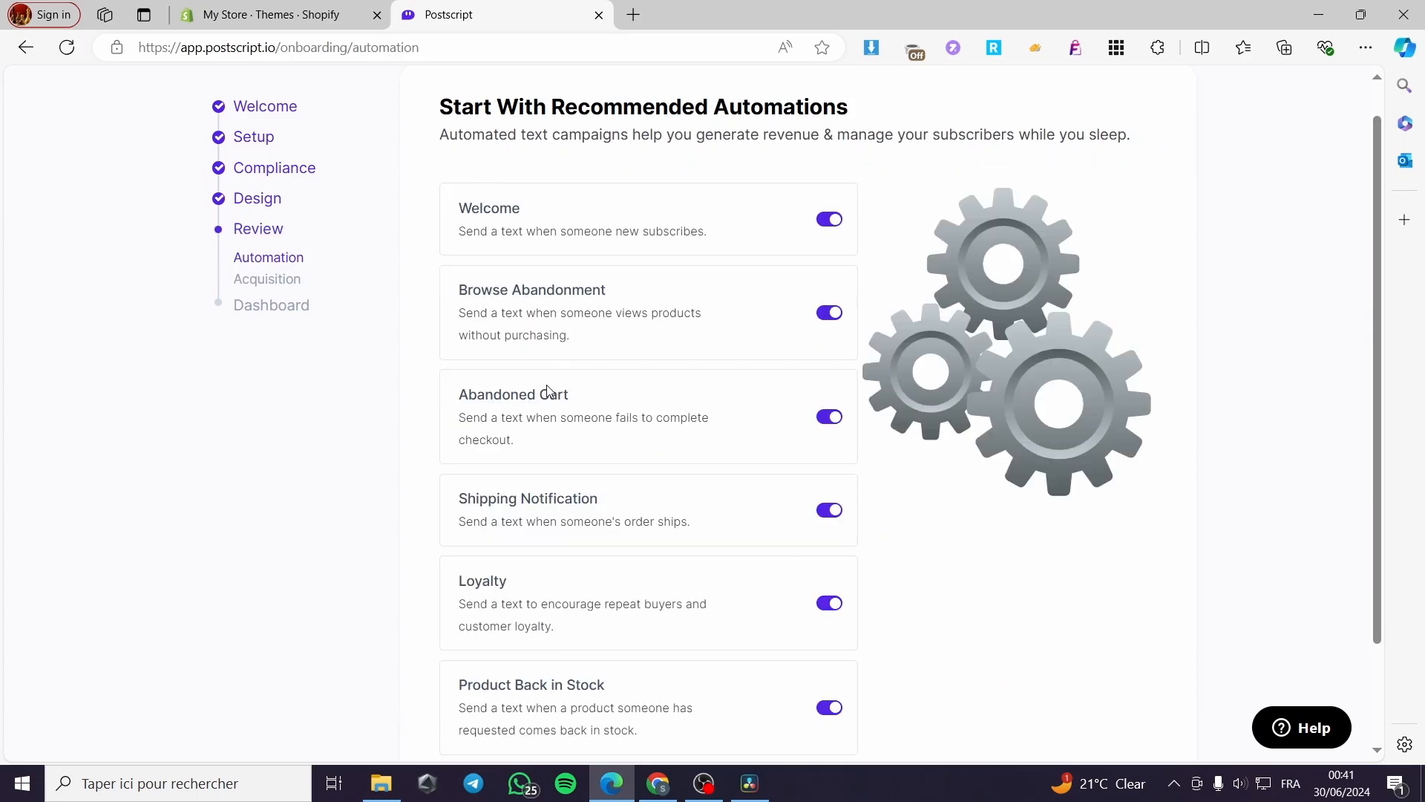
- Keep all recommended automations and SMS list-building tools enabled, and finish the onboarding by continuing to the dashboard
scroll(742, 401, "down", 2)
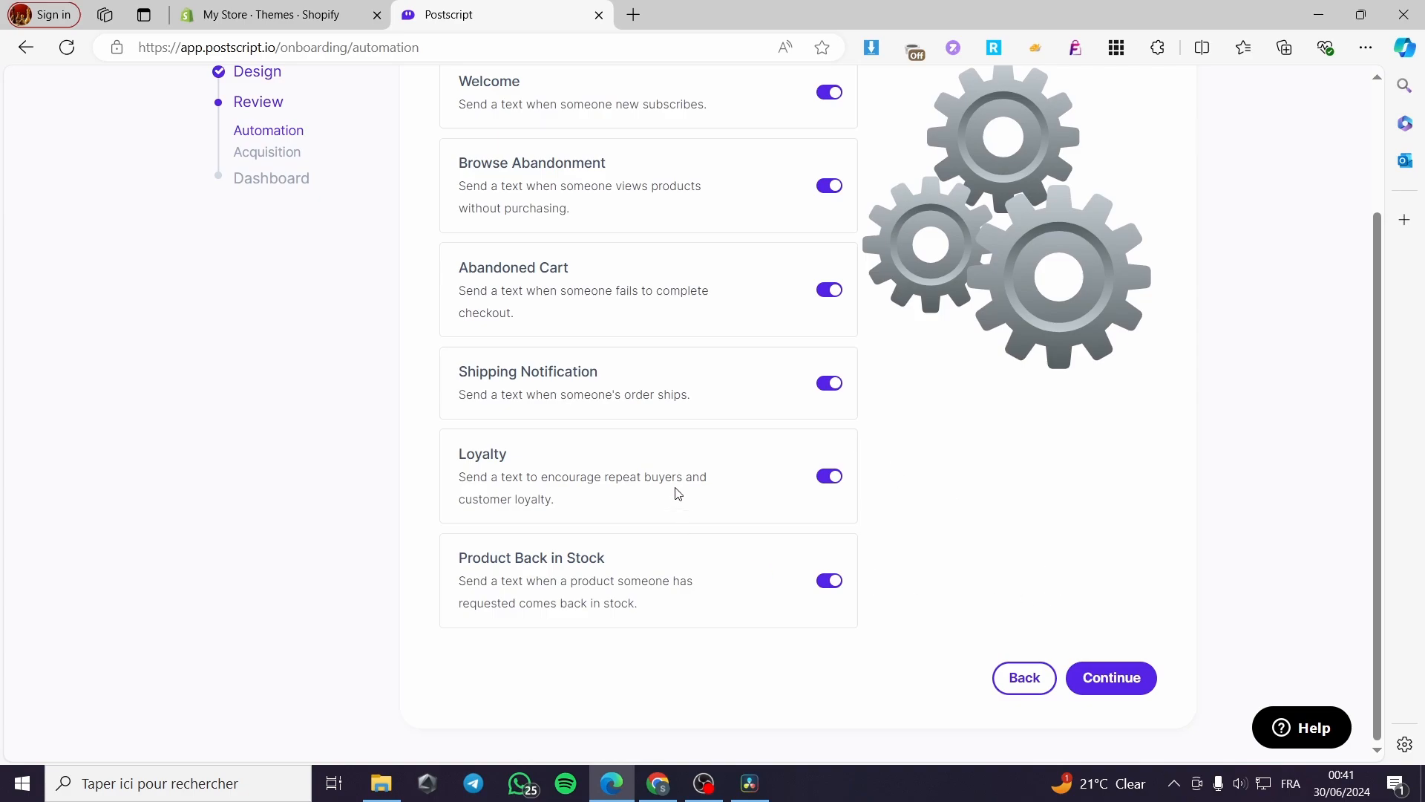
scroll(636, 460, "up", 3)
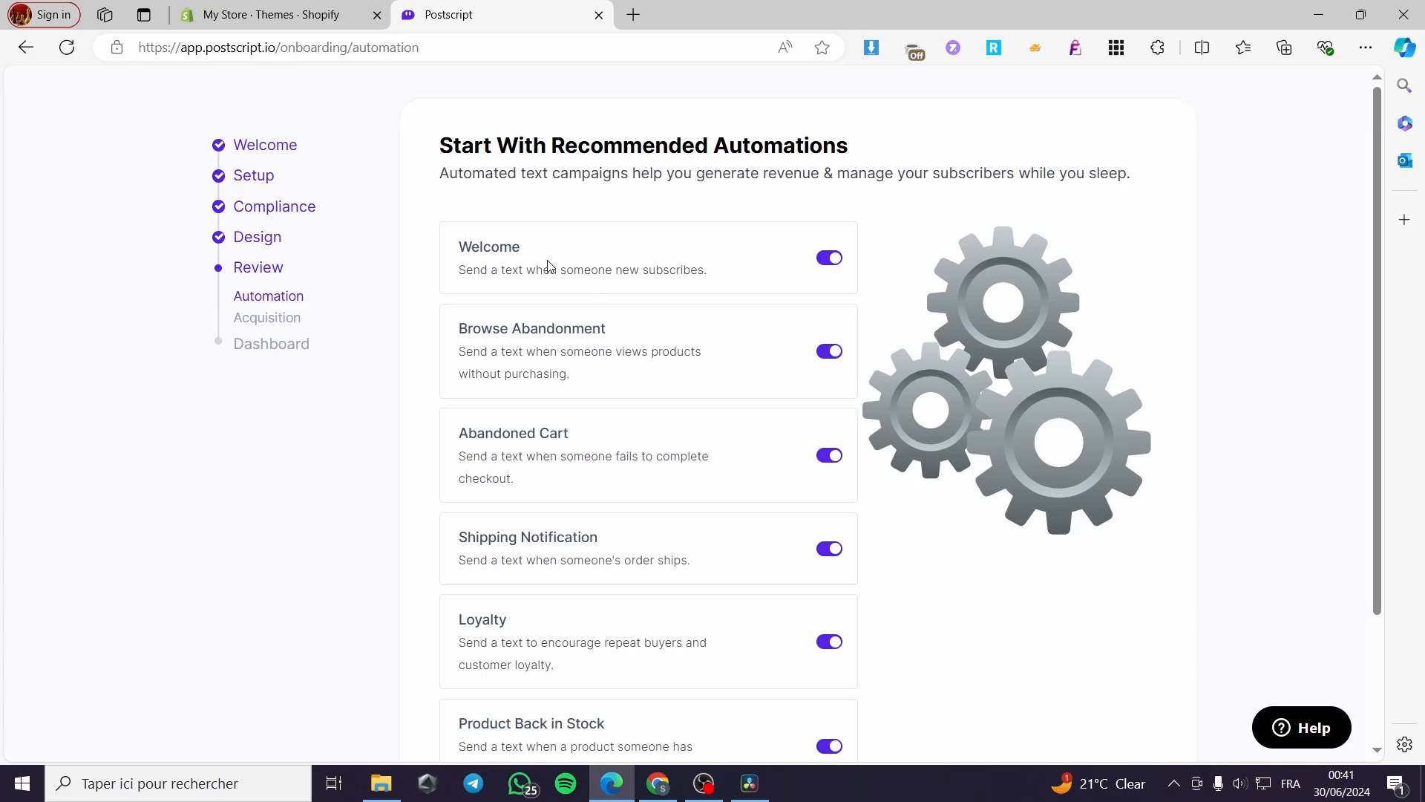
scroll(1120, 624, "down", 3)
left_click(1120, 678)
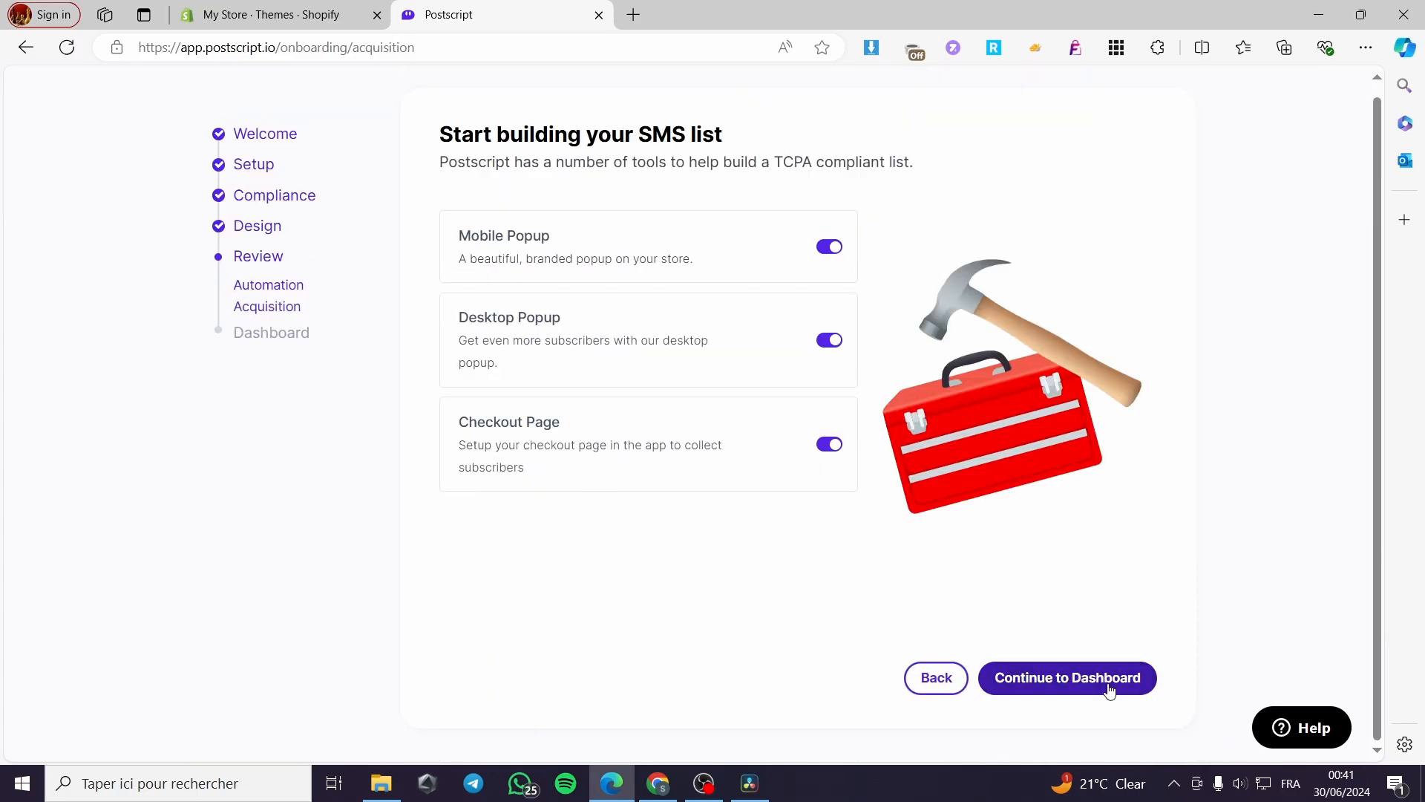
left_click(1088, 680)
left_click(1107, 677)
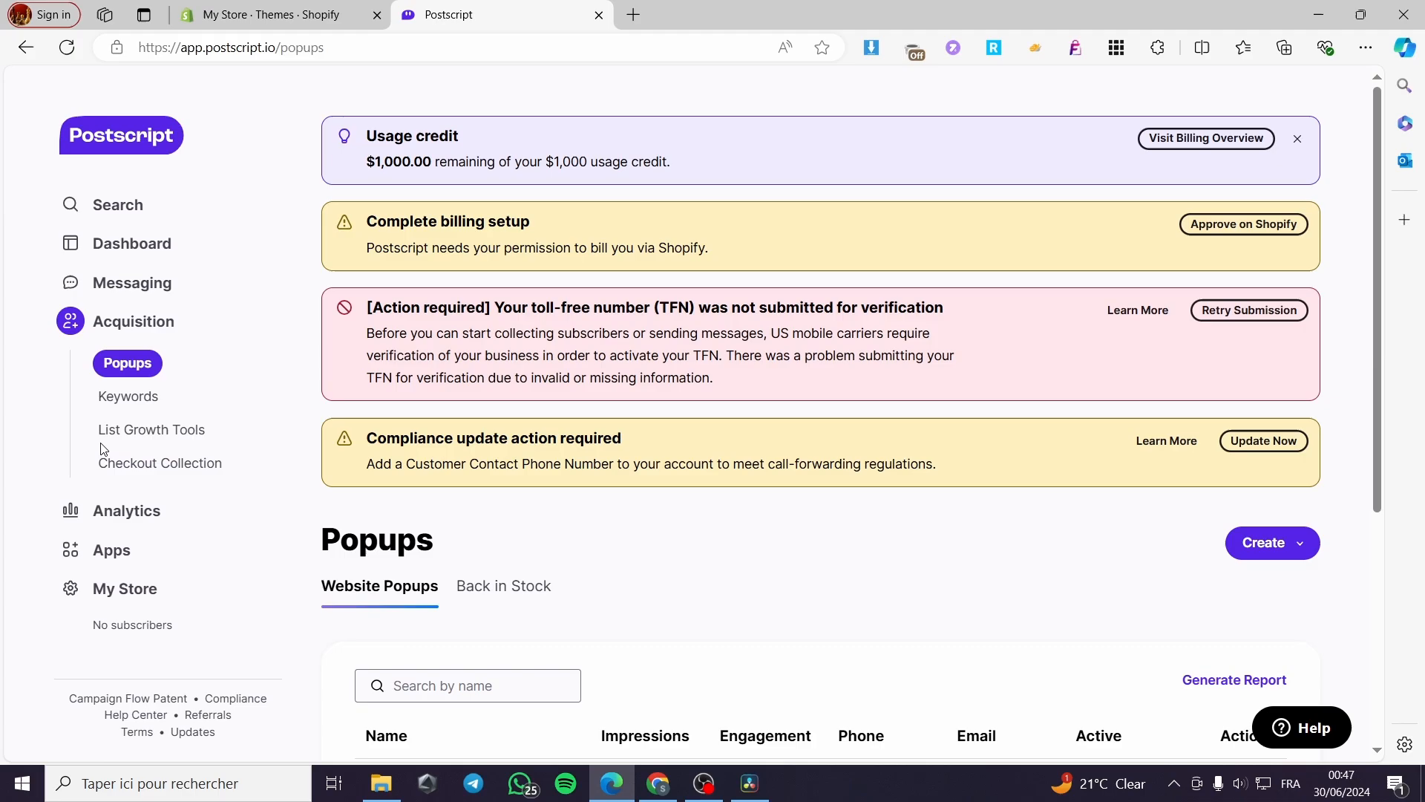
- Open the List Growth Tools page and review the available methods for growing the subscriber list
left_click(152, 434)
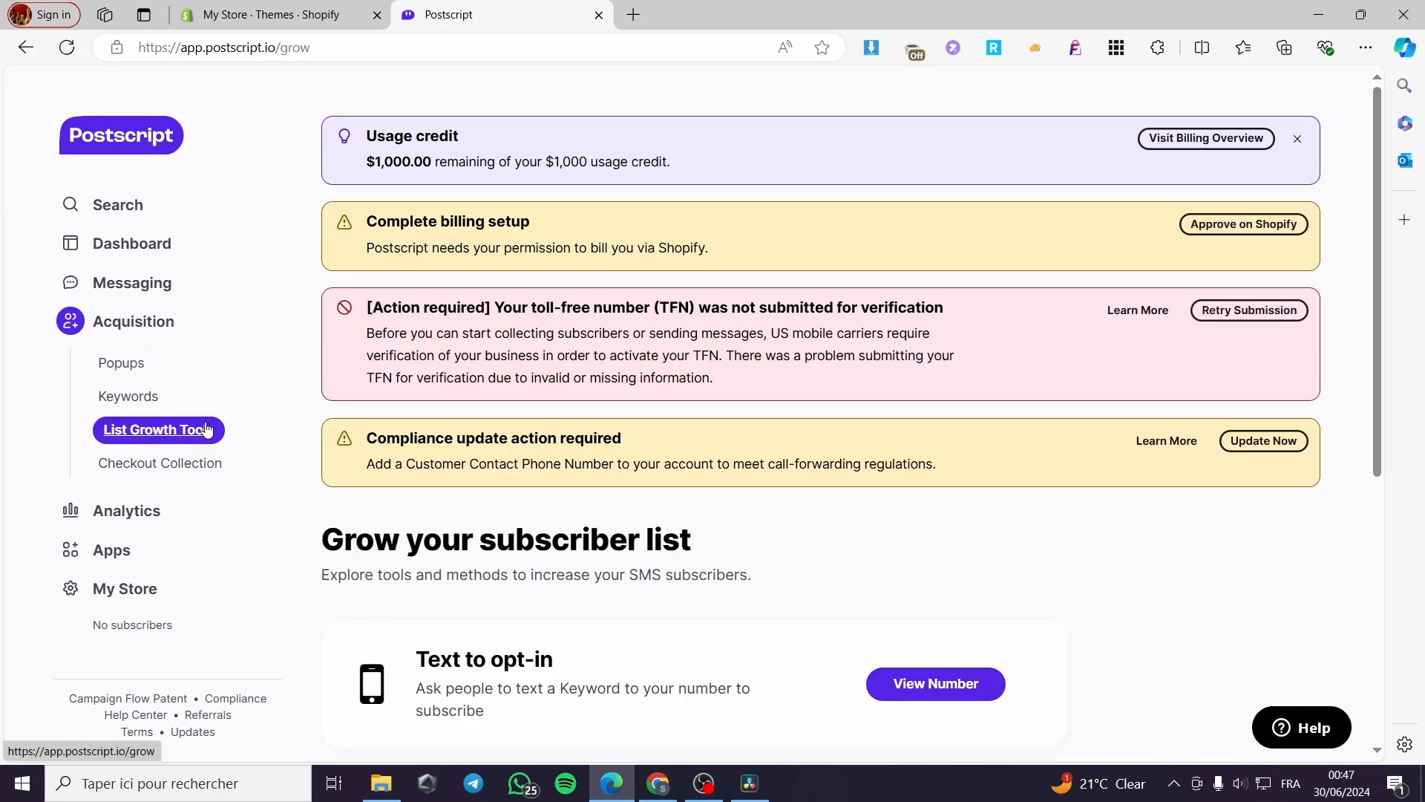
scroll(664, 403, "down", 2)
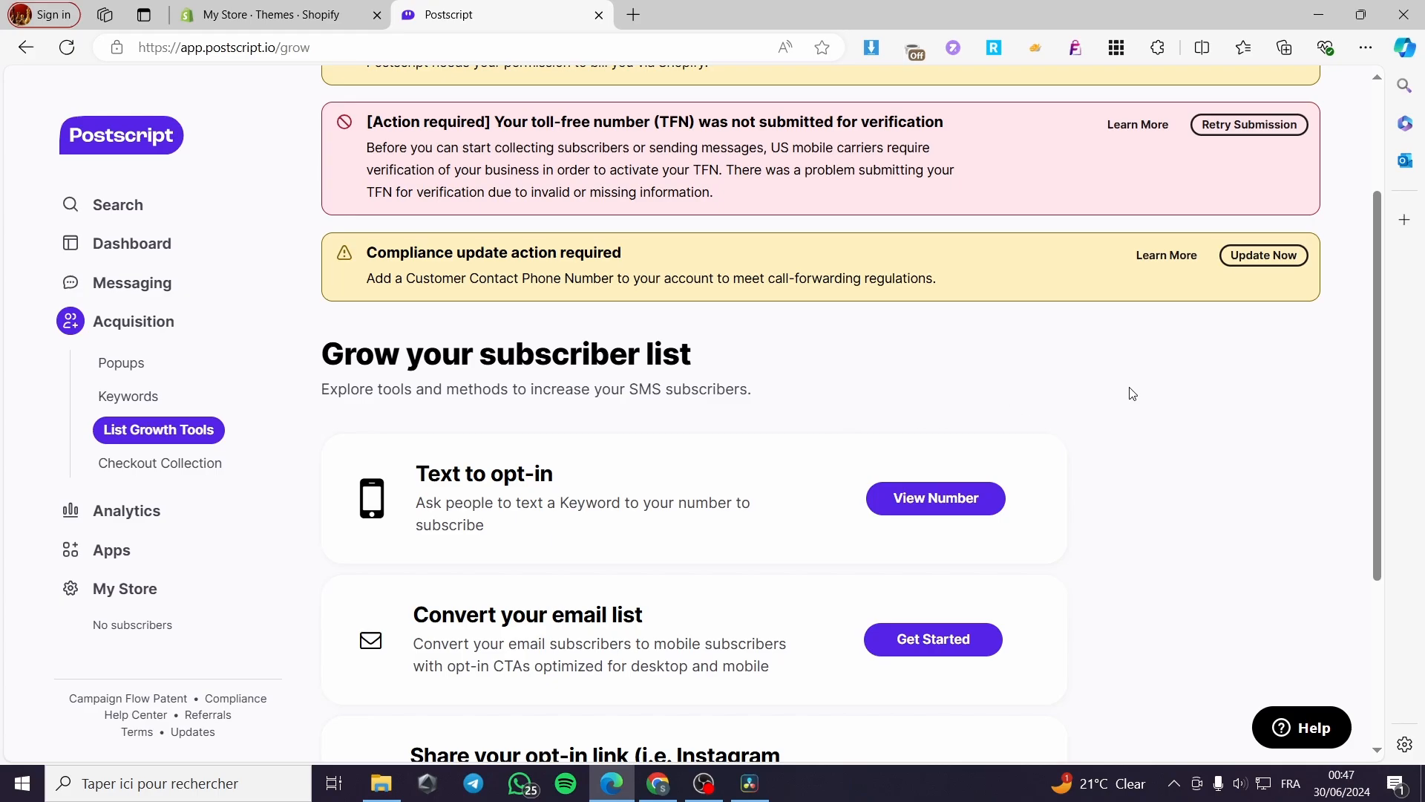
scroll(1151, 412, "down", 2)
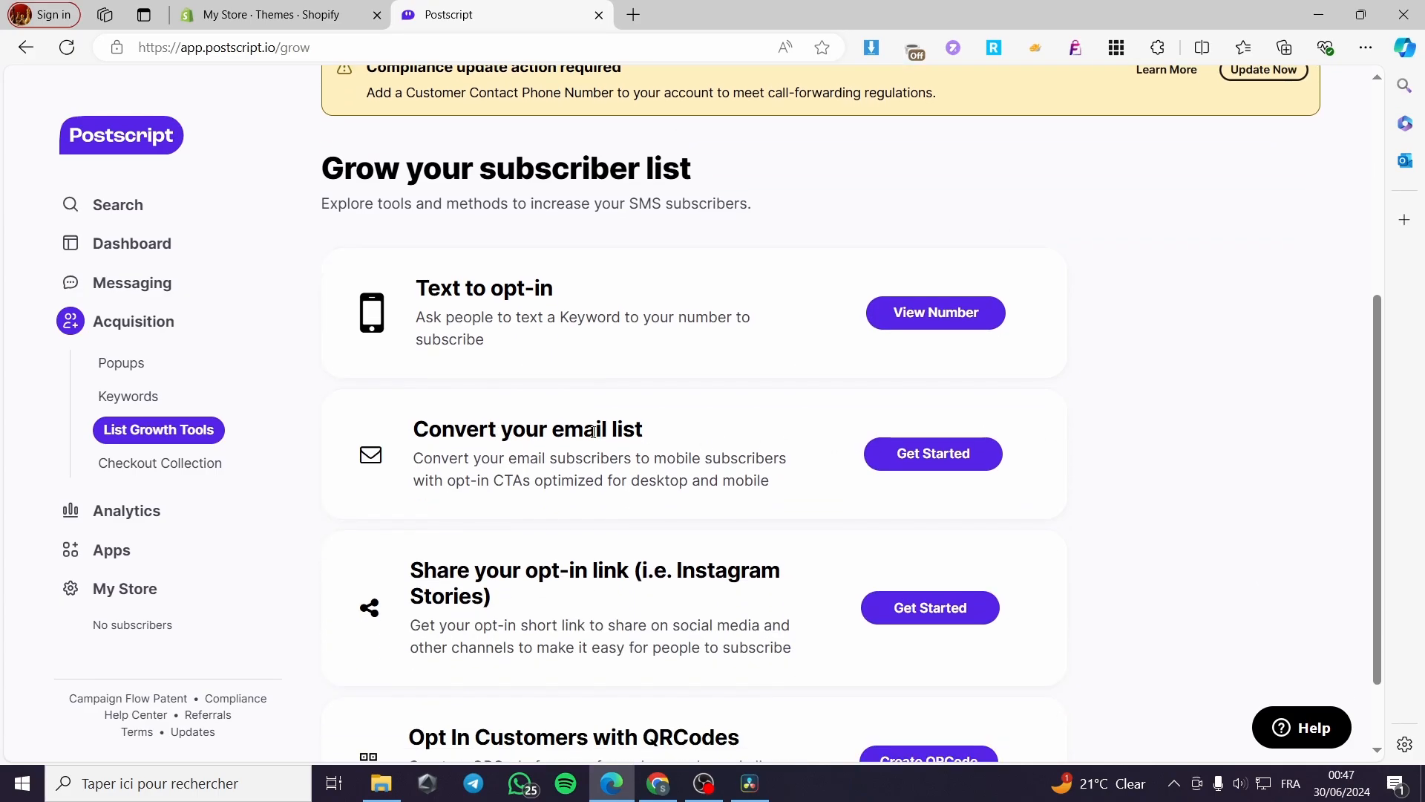
scroll(784, 414, "down", 1)
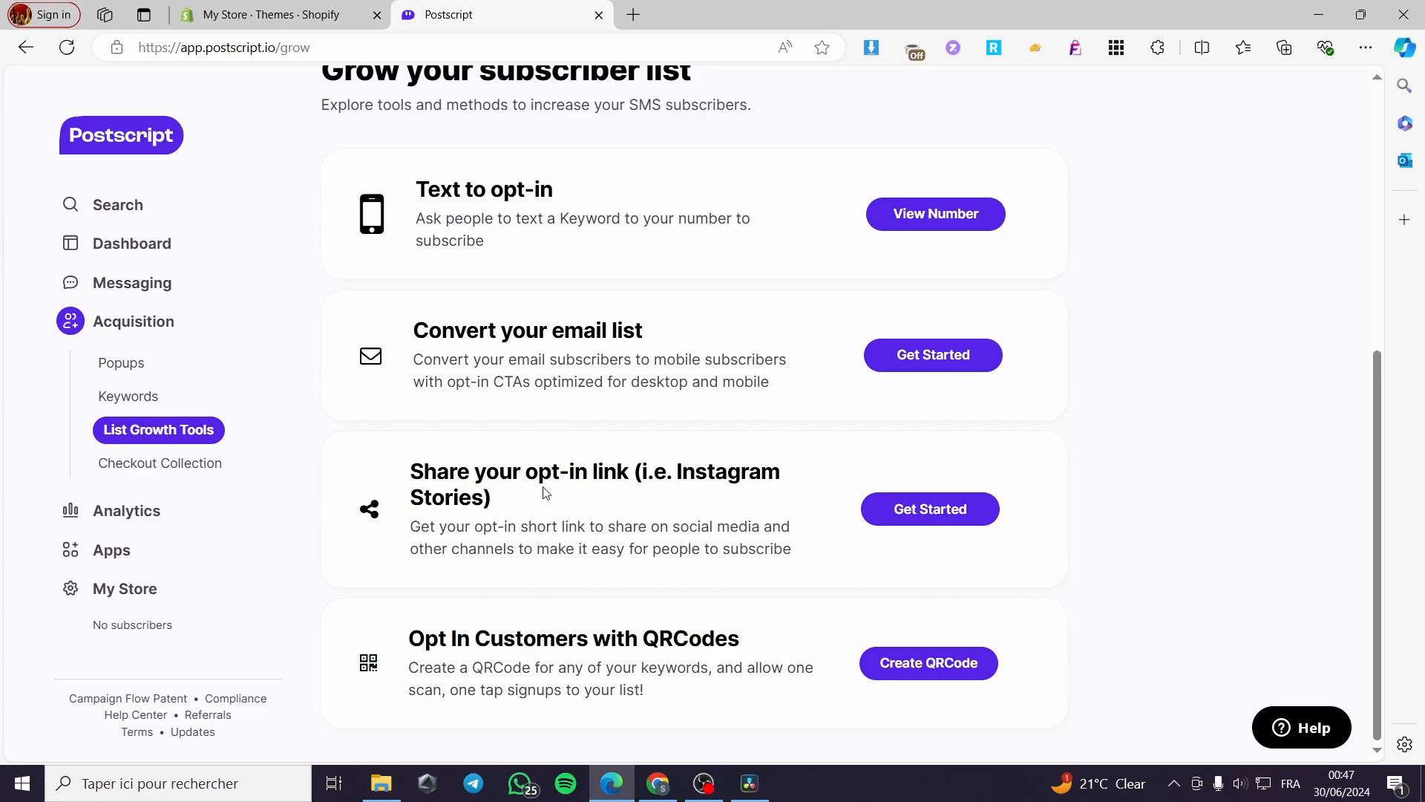
- Start the setup for sharing an opt-in link and choose SMITHSUBS as its keyword
left_click(945, 521)
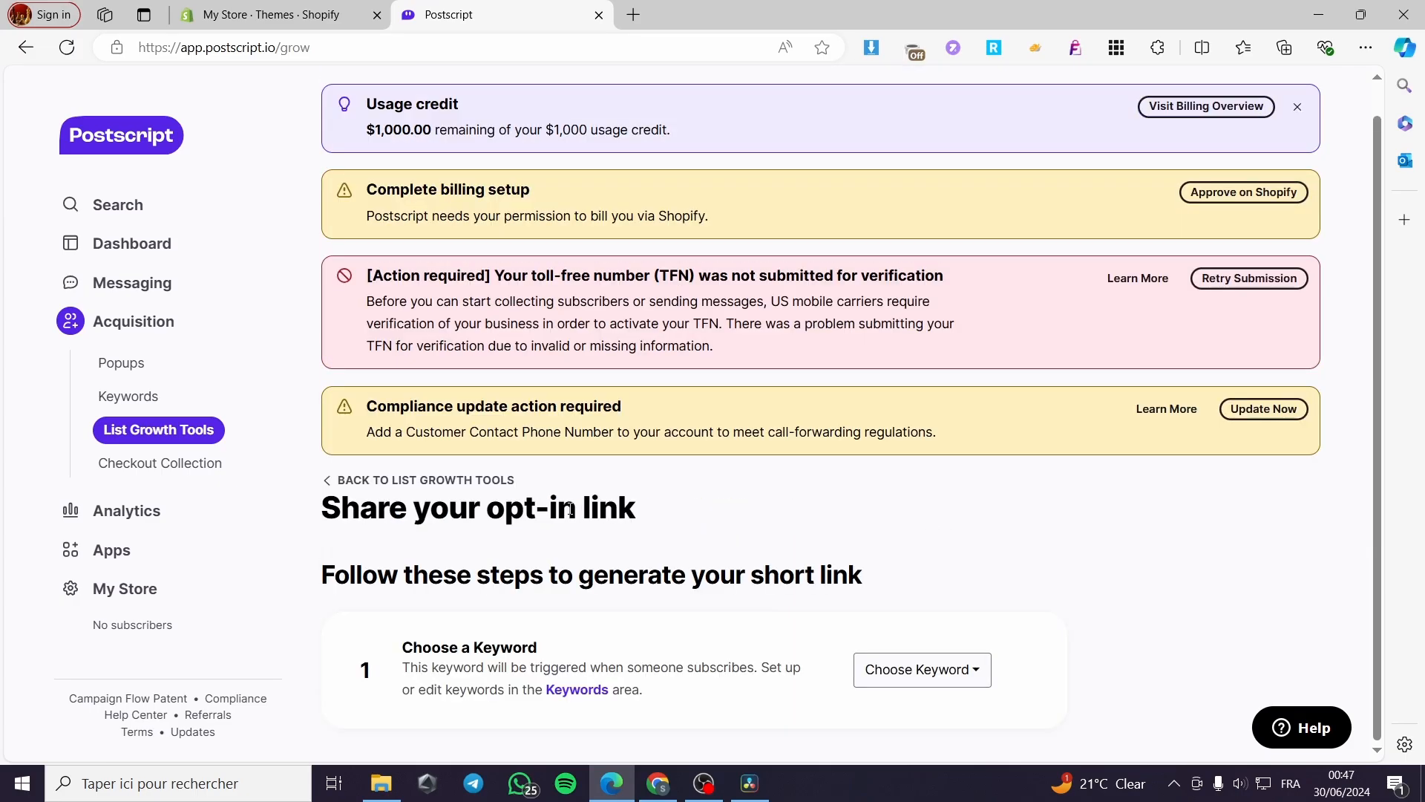
left_click(966, 679)
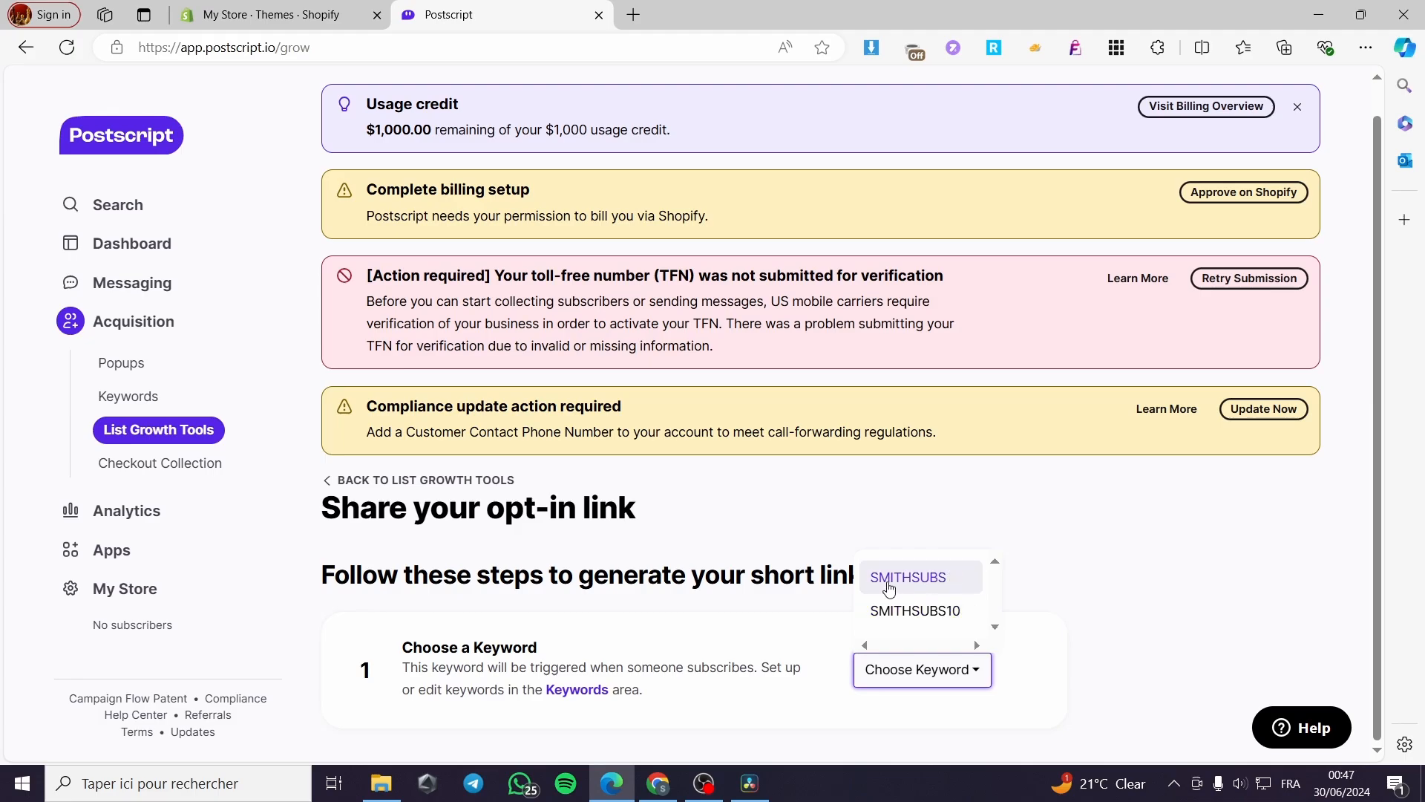
left_click(932, 587)
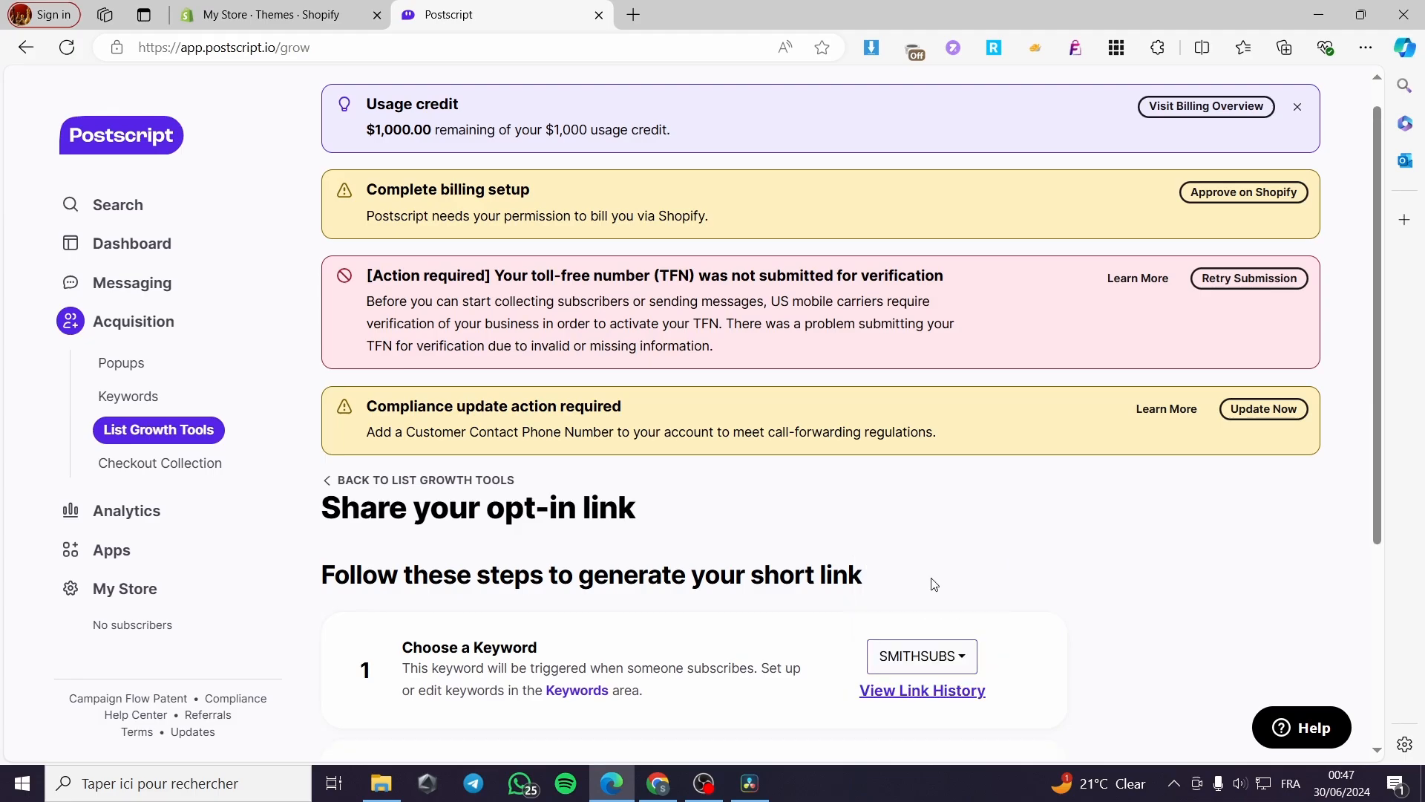
- Create the Shopify landing page for desktop users with the title SMITHSUBS Subscribe Page
scroll(1088, 614, "down", 5)
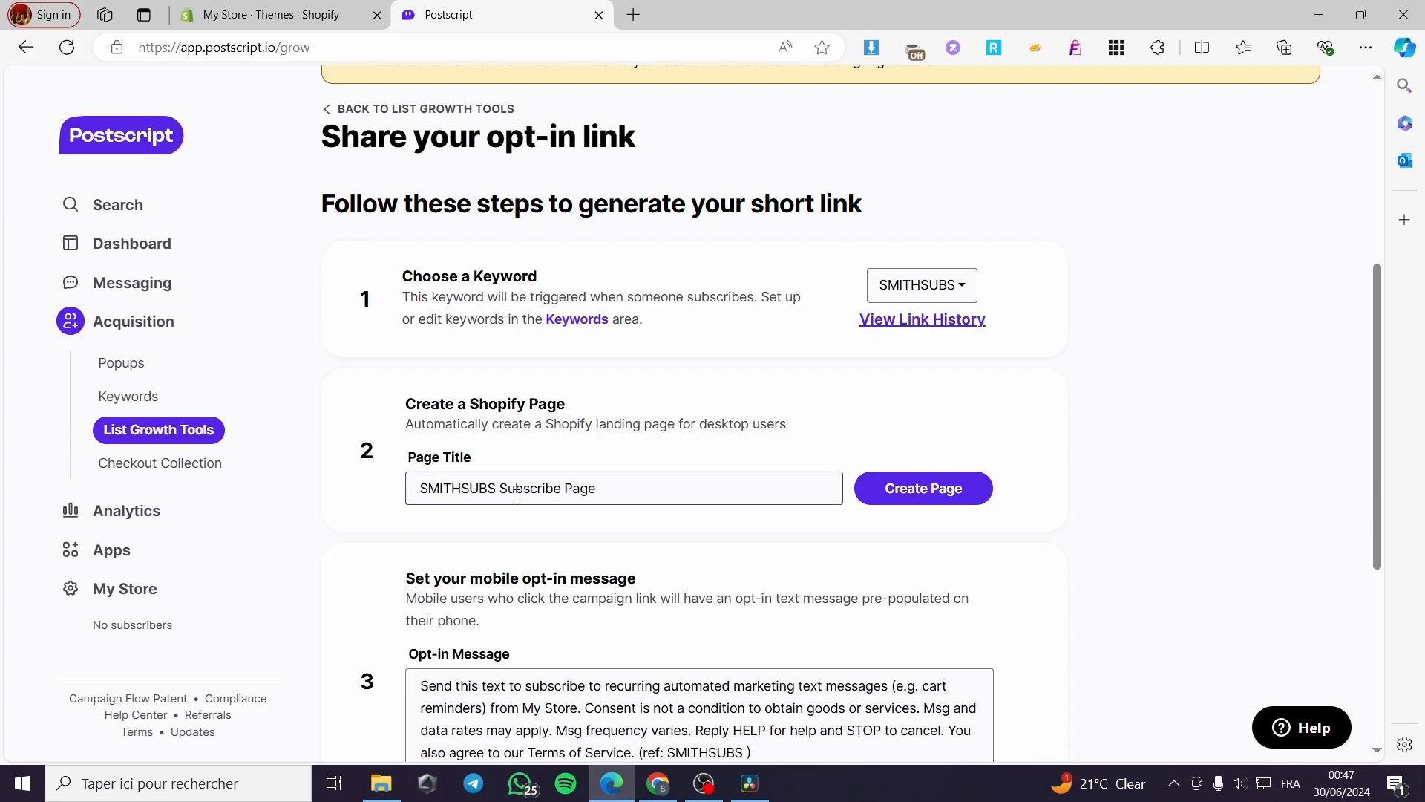
left_click(925, 495)
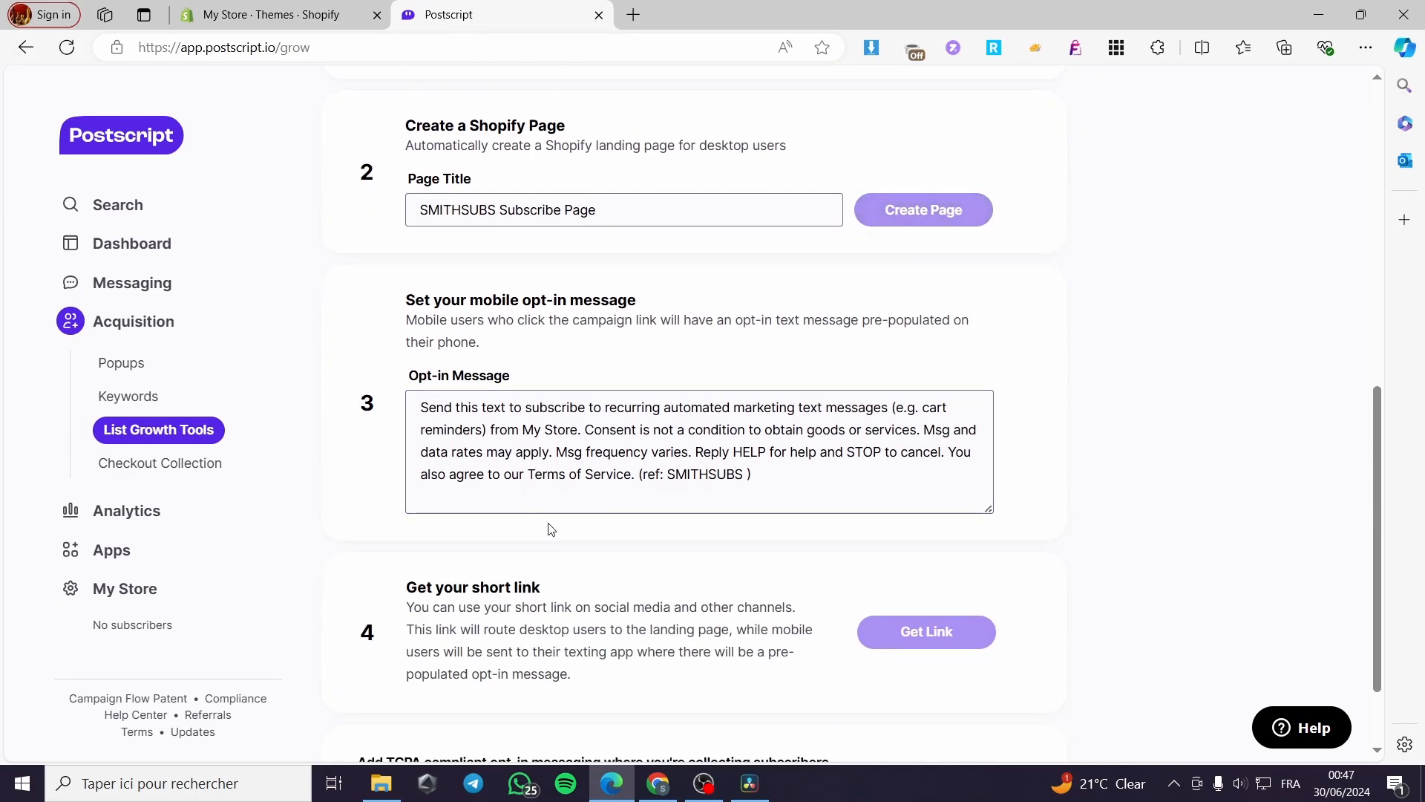
scroll(542, 311, "up", 1)
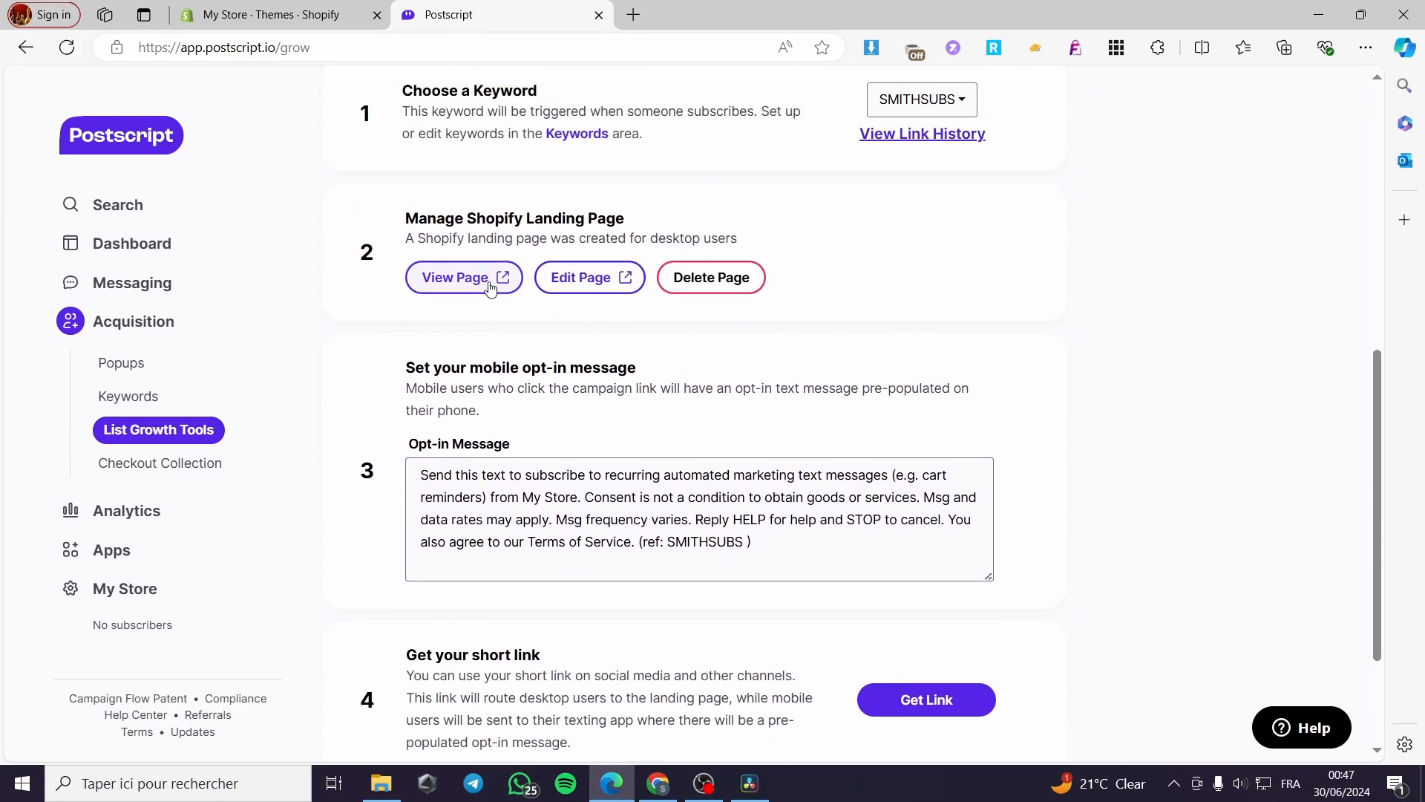
- Look at the store's themes in the Shopify admin, return to Postscript and review the mobile opt-in message
left_click(211, 24)
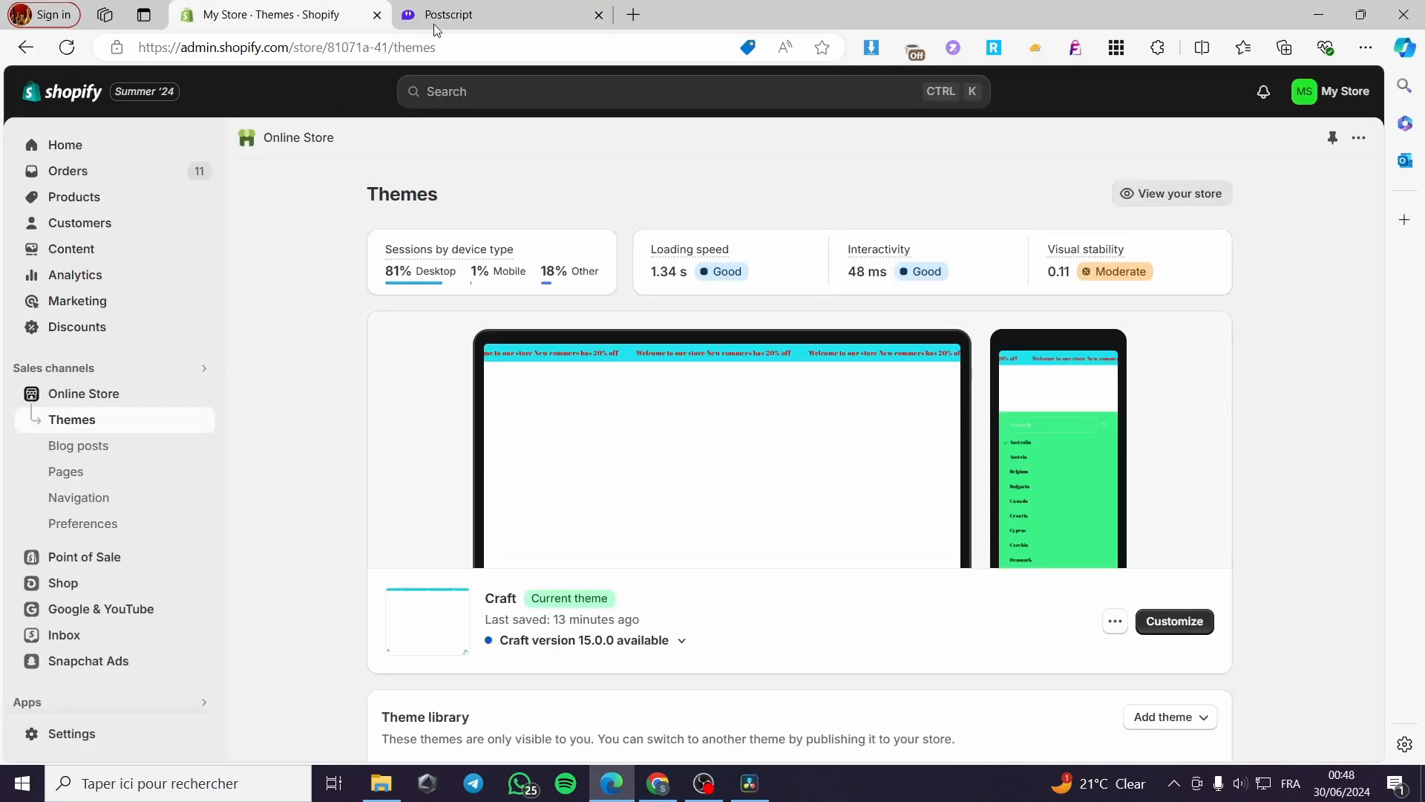
left_click(467, 9)
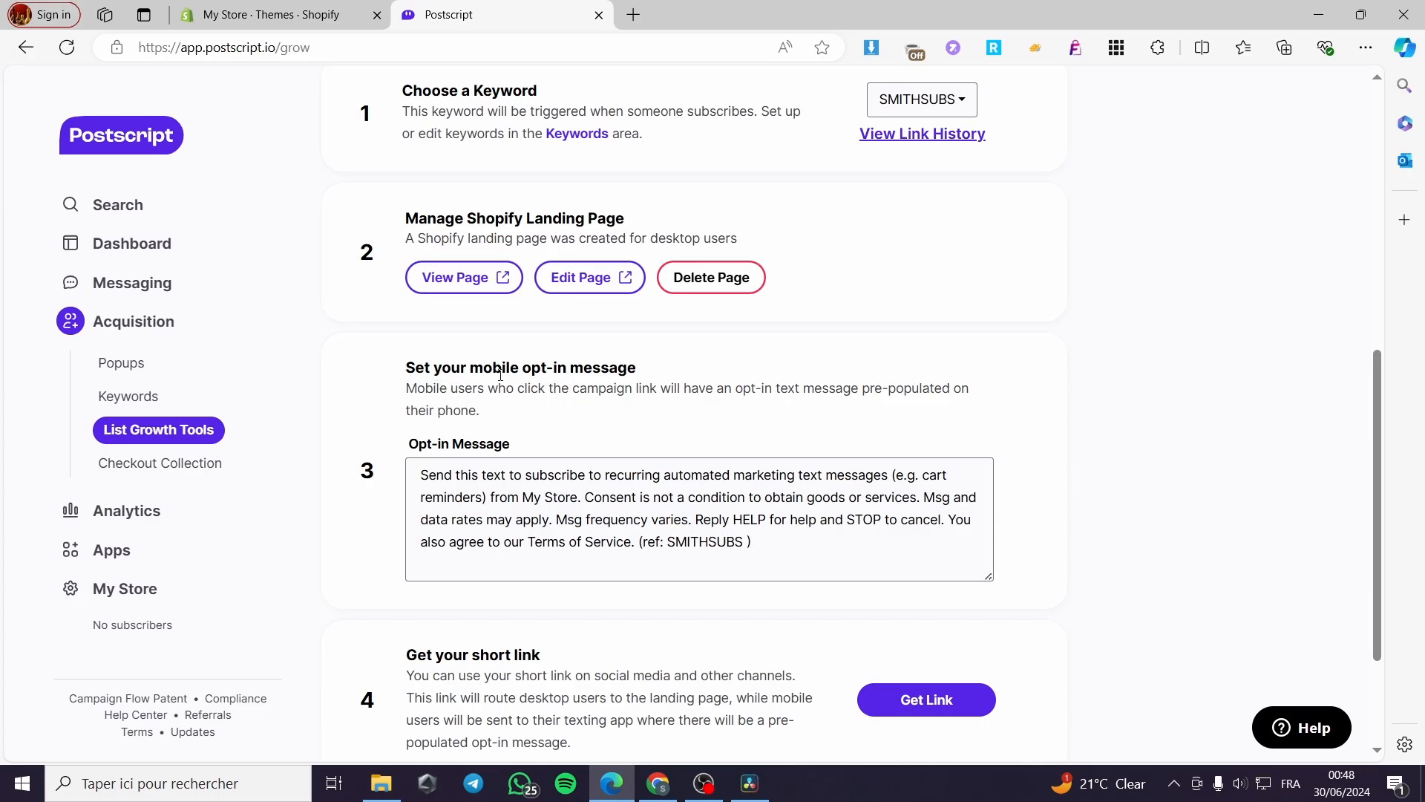
left_click(419, 486)
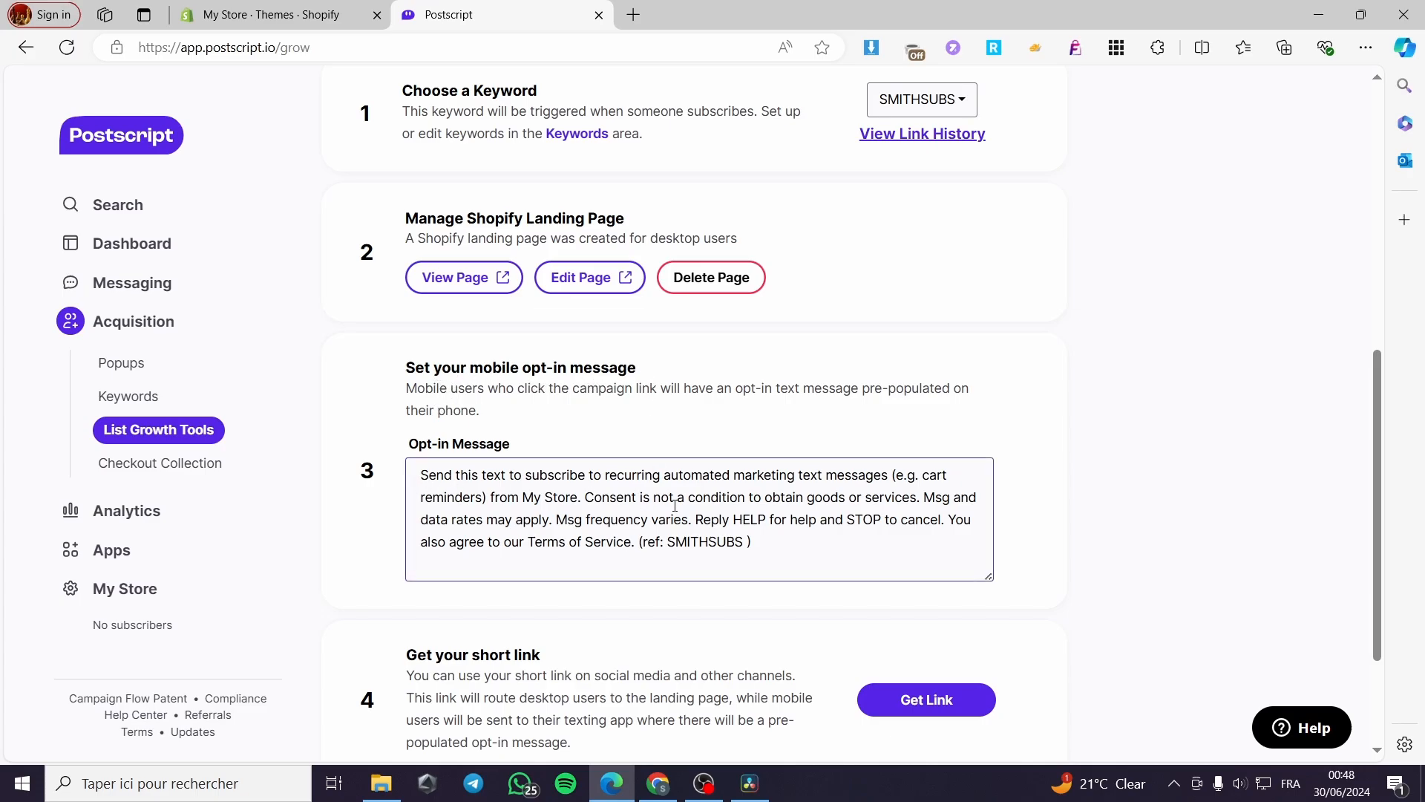
- Generate the short link for the SMITHSUBS opt-in campaign and close the link dialog
scroll(674, 506, "down", 2)
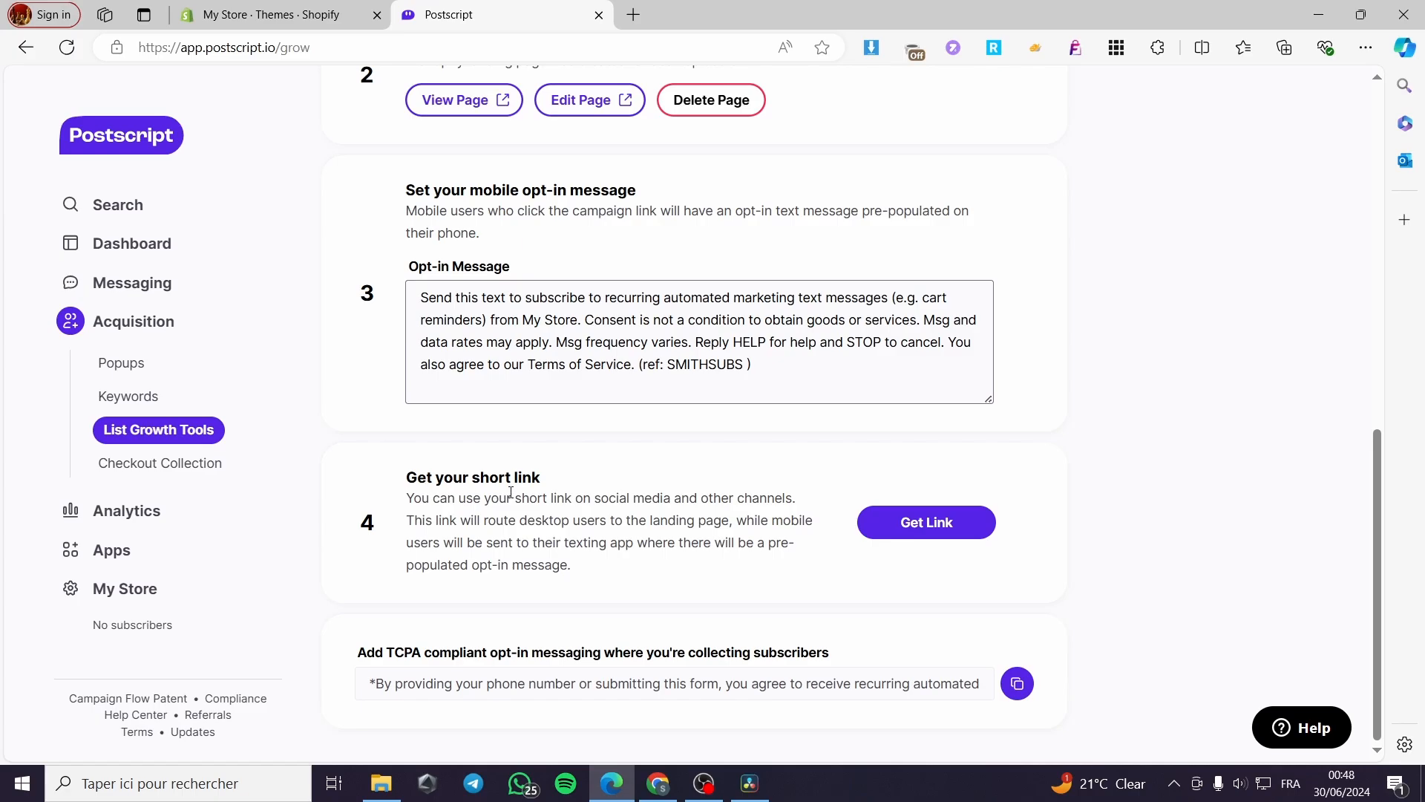
left_click(954, 533)
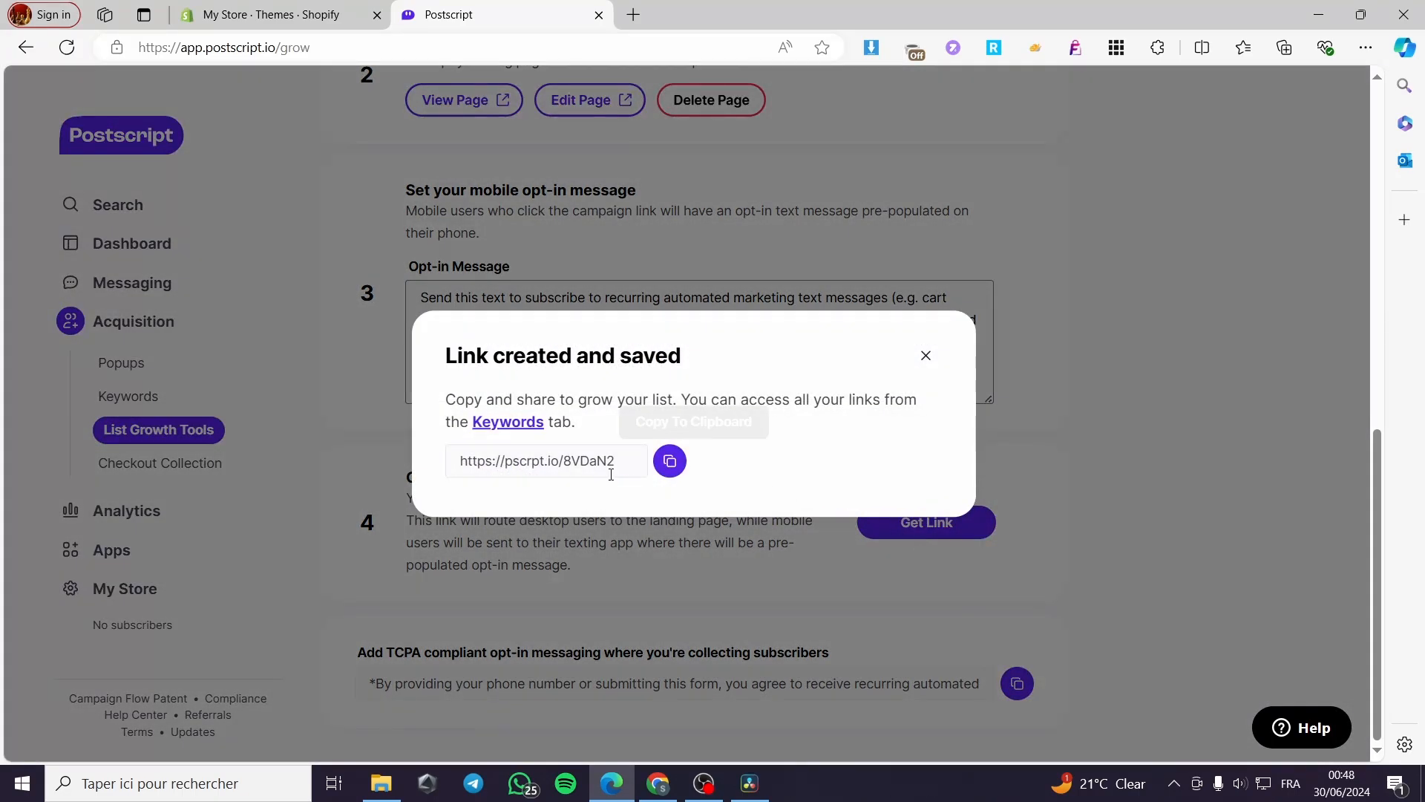
left_click(926, 355)
- View the created Shopify landing page on the storefront and look through its sections for the subscribe form
scroll(792, 349, "up", 2)
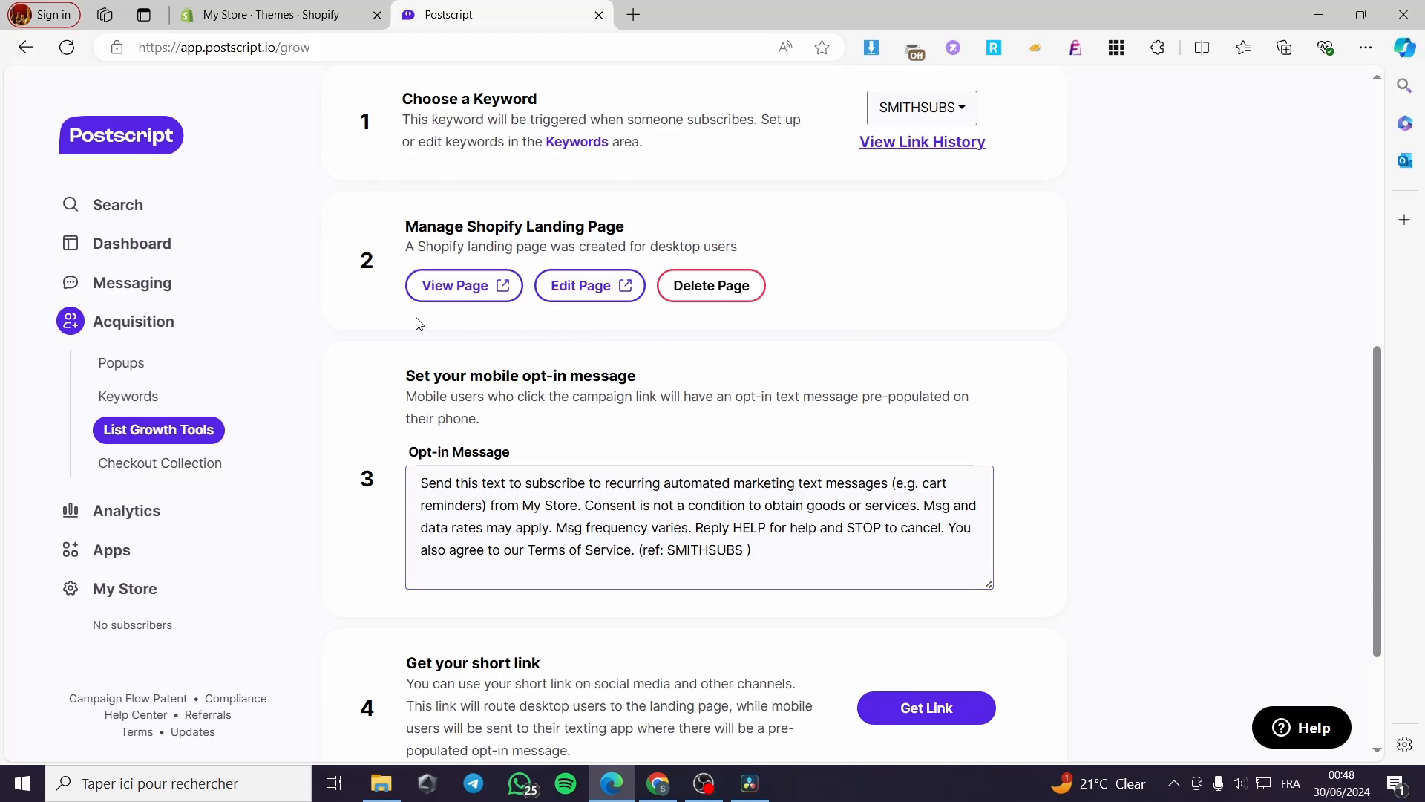
left_click(435, 284)
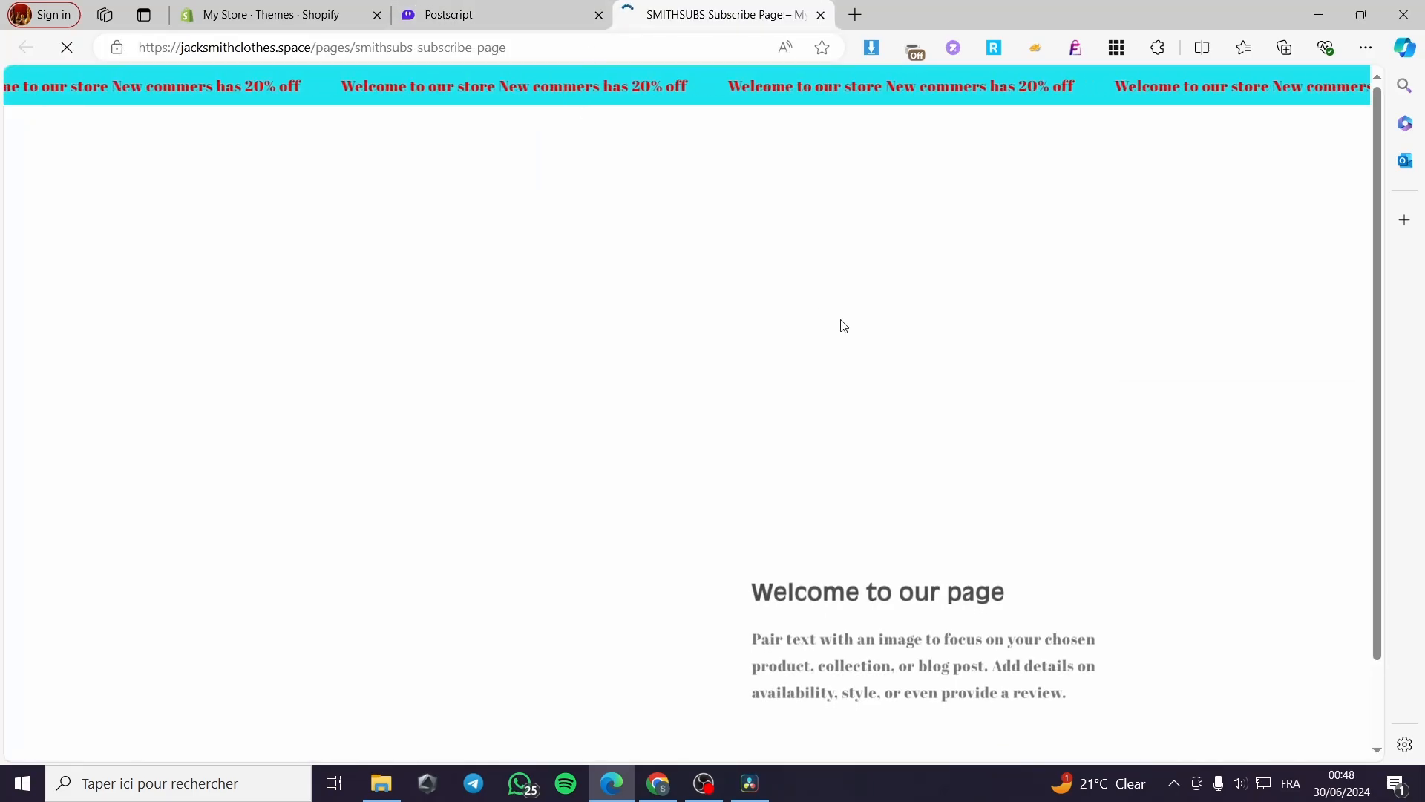
scroll(859, 424, "down", 4)
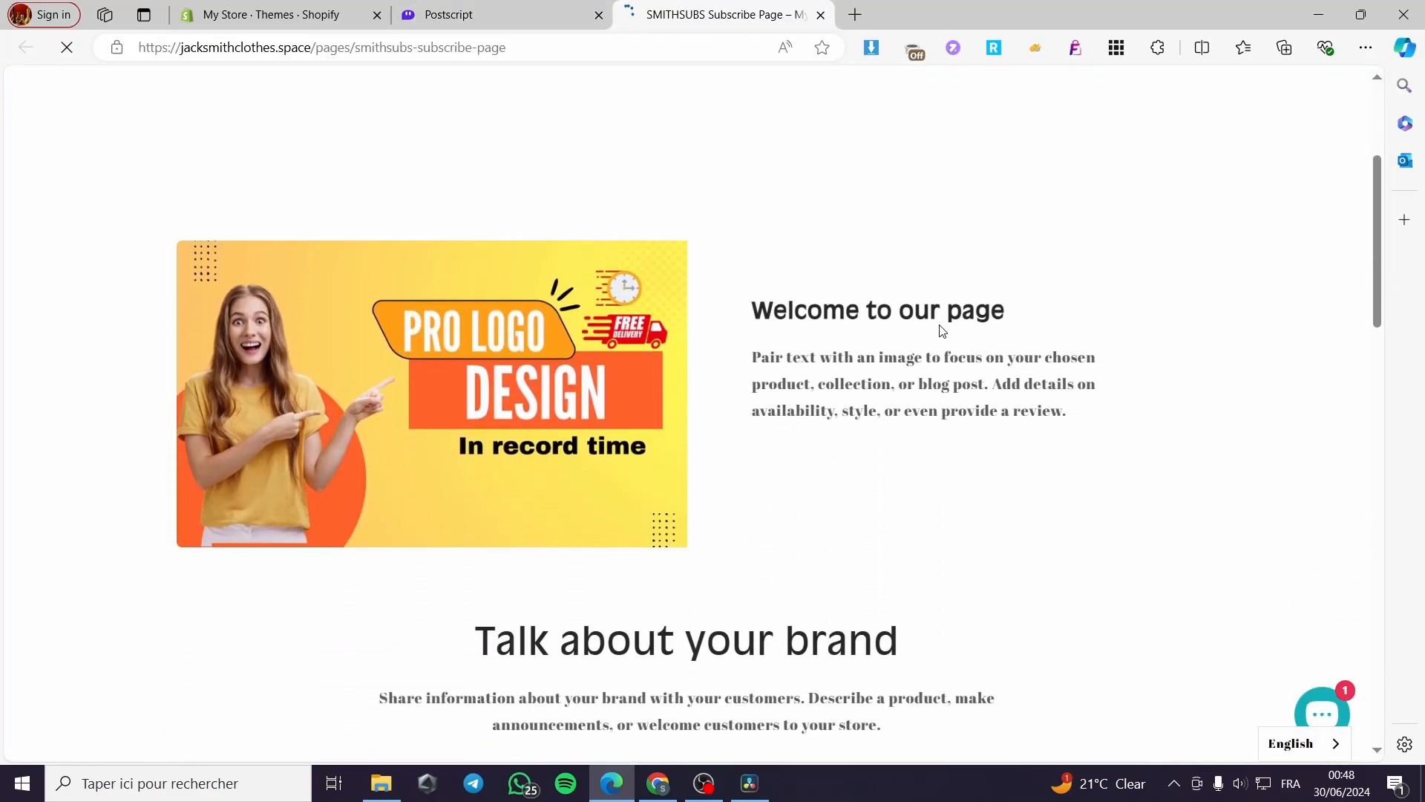
scroll(945, 332, "down", 5)
scroll(775, 420, "up", 8)
scroll(891, 438, "down", 3)
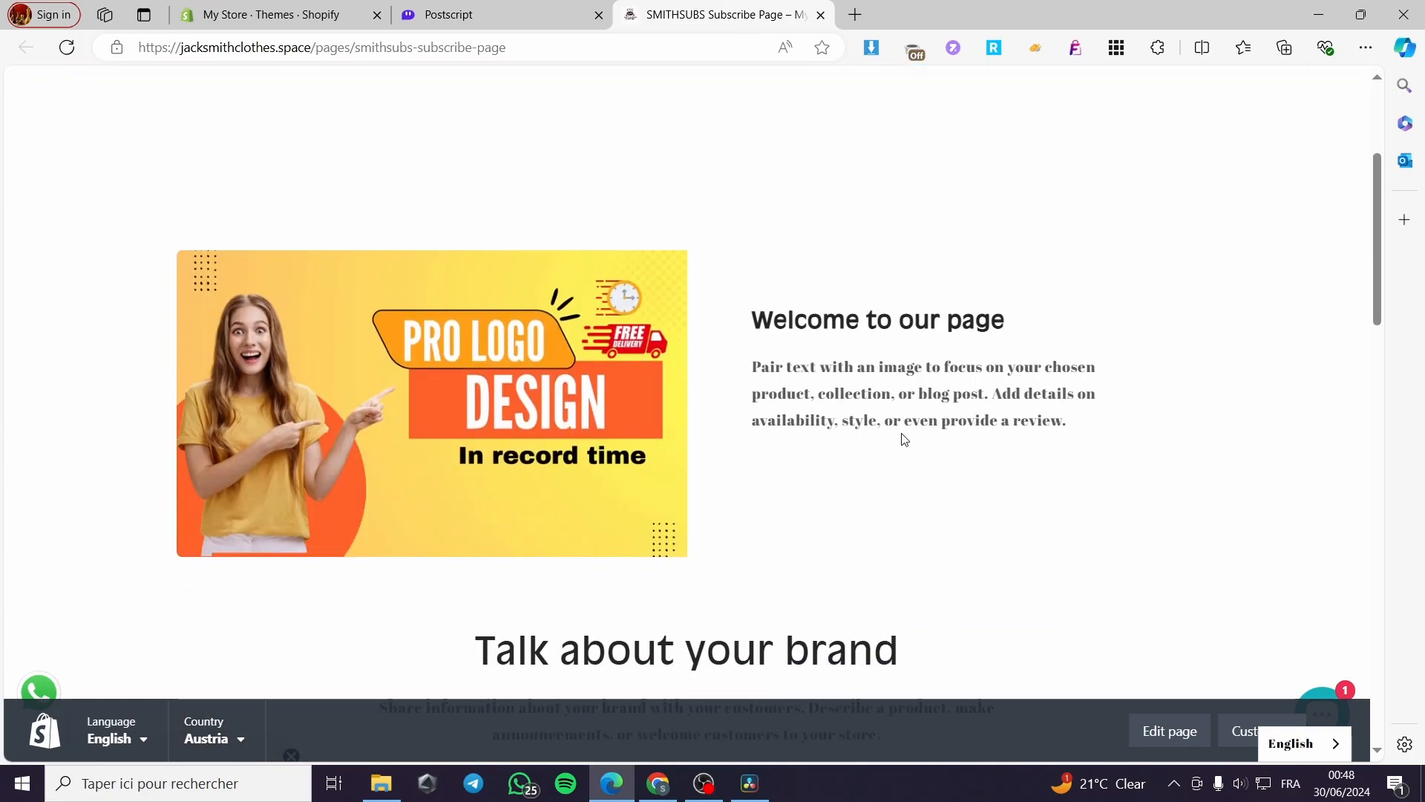
scroll(874, 376, "down", 15)
scroll(779, 517, "up", 11)
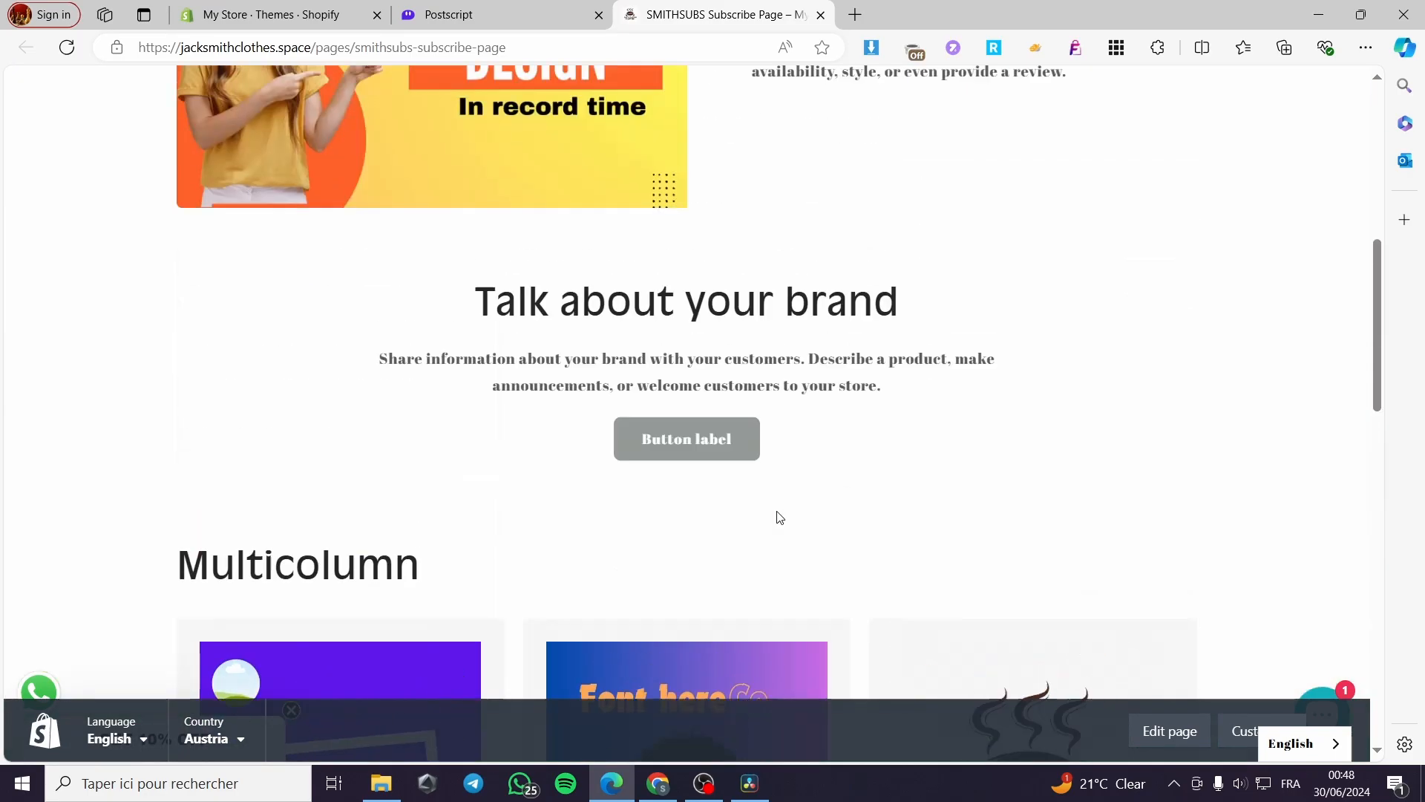
scroll(779, 517, "up", 8)
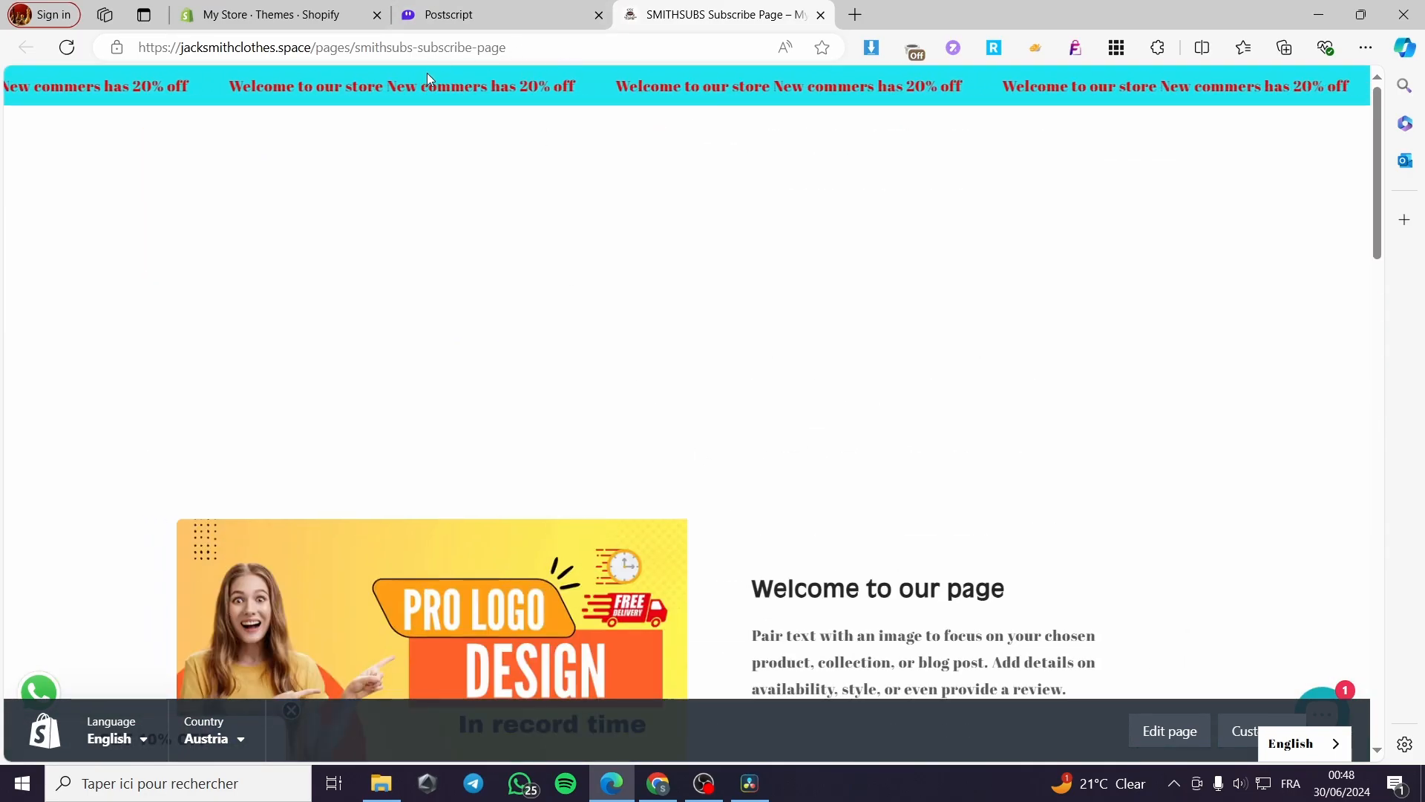
- Return to Postscript, open the landing page for editing in Shopify, and review its content and visibility settings
left_click(482, 14)
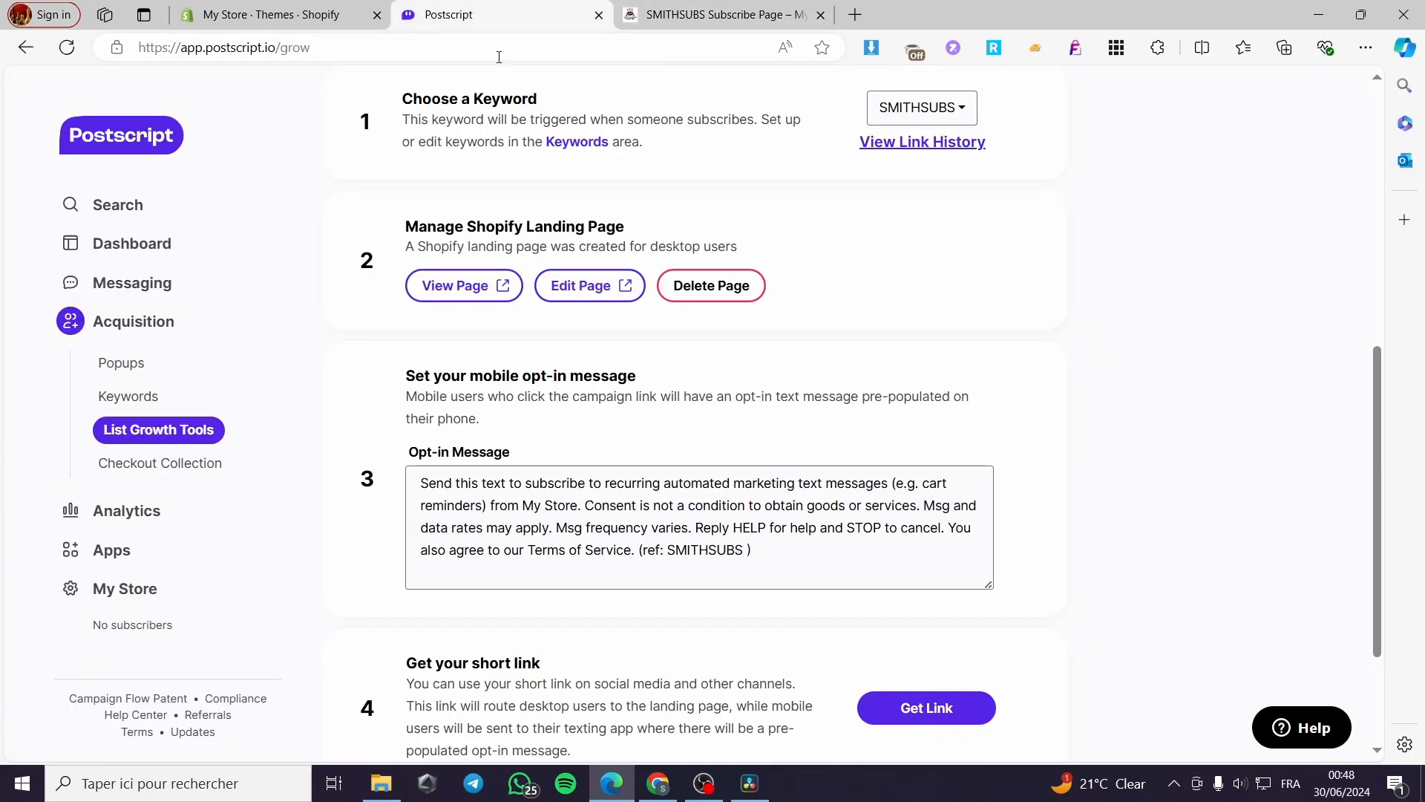
left_click(585, 290)
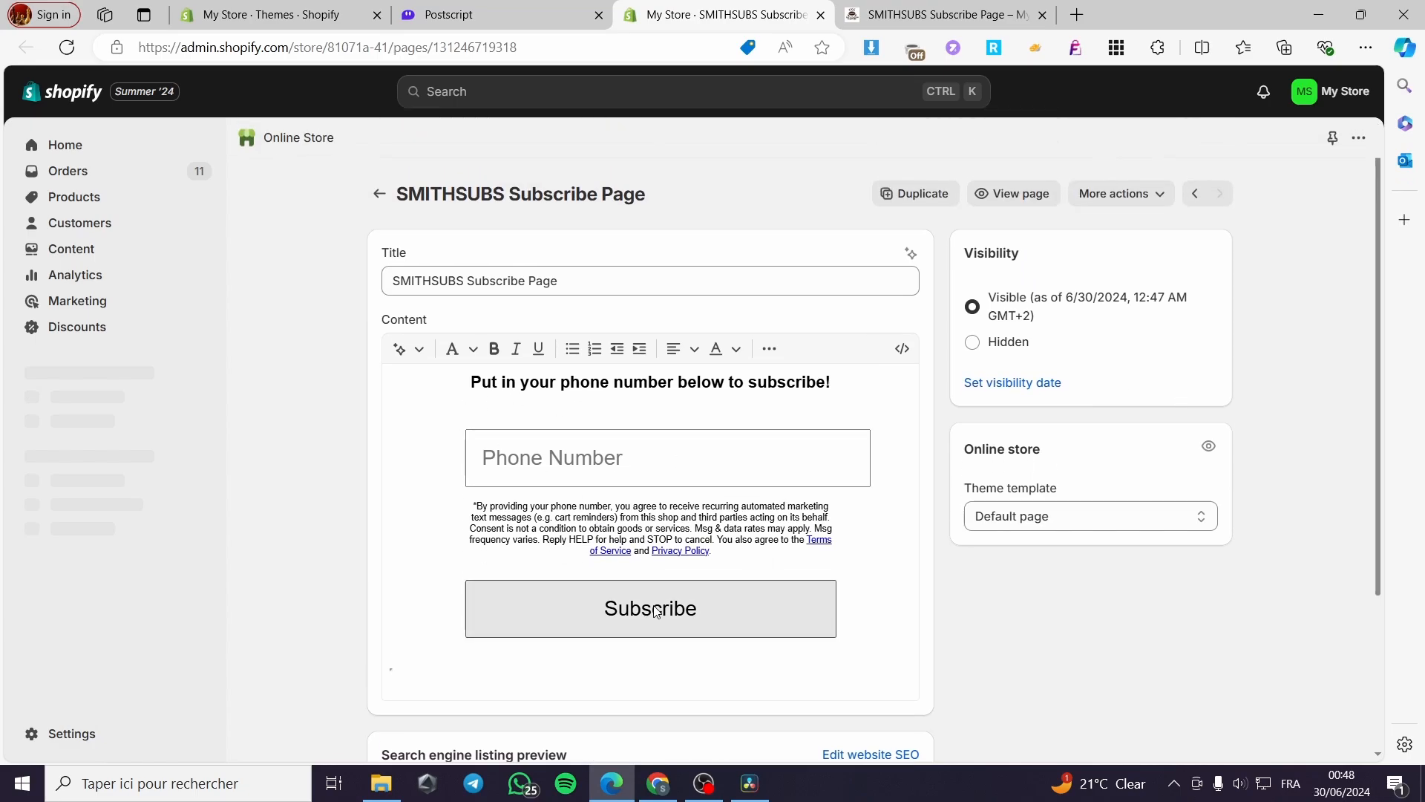
scroll(659, 611, "down", 3)
scroll(631, 551, "up", 3)
scroll(928, 590, "down", 1)
scroll(928, 590, "up", 3)
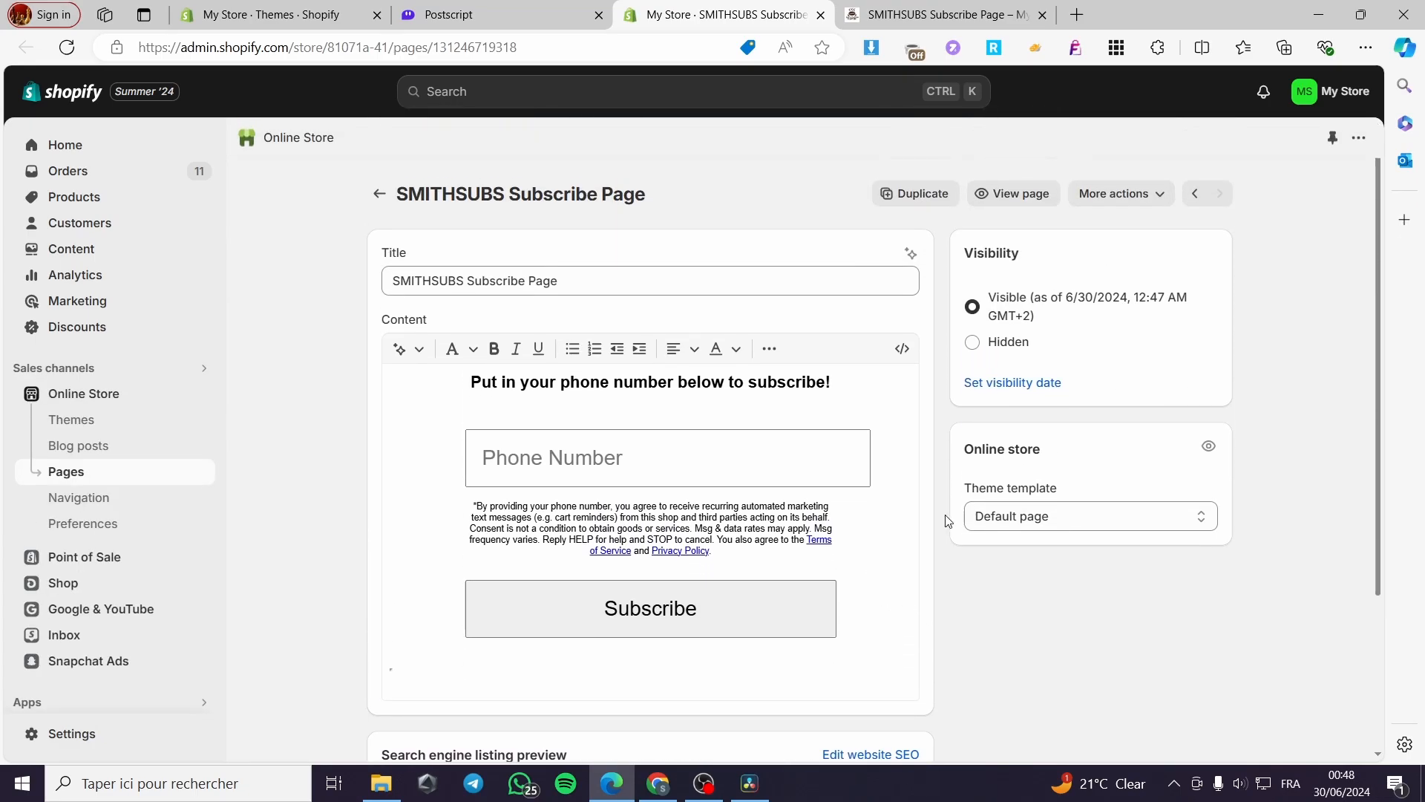
- Preview the SMITHSUBS Subscribe Page from the Shopify page editor, decline the discount popup, and close the preview
left_click(991, 191)
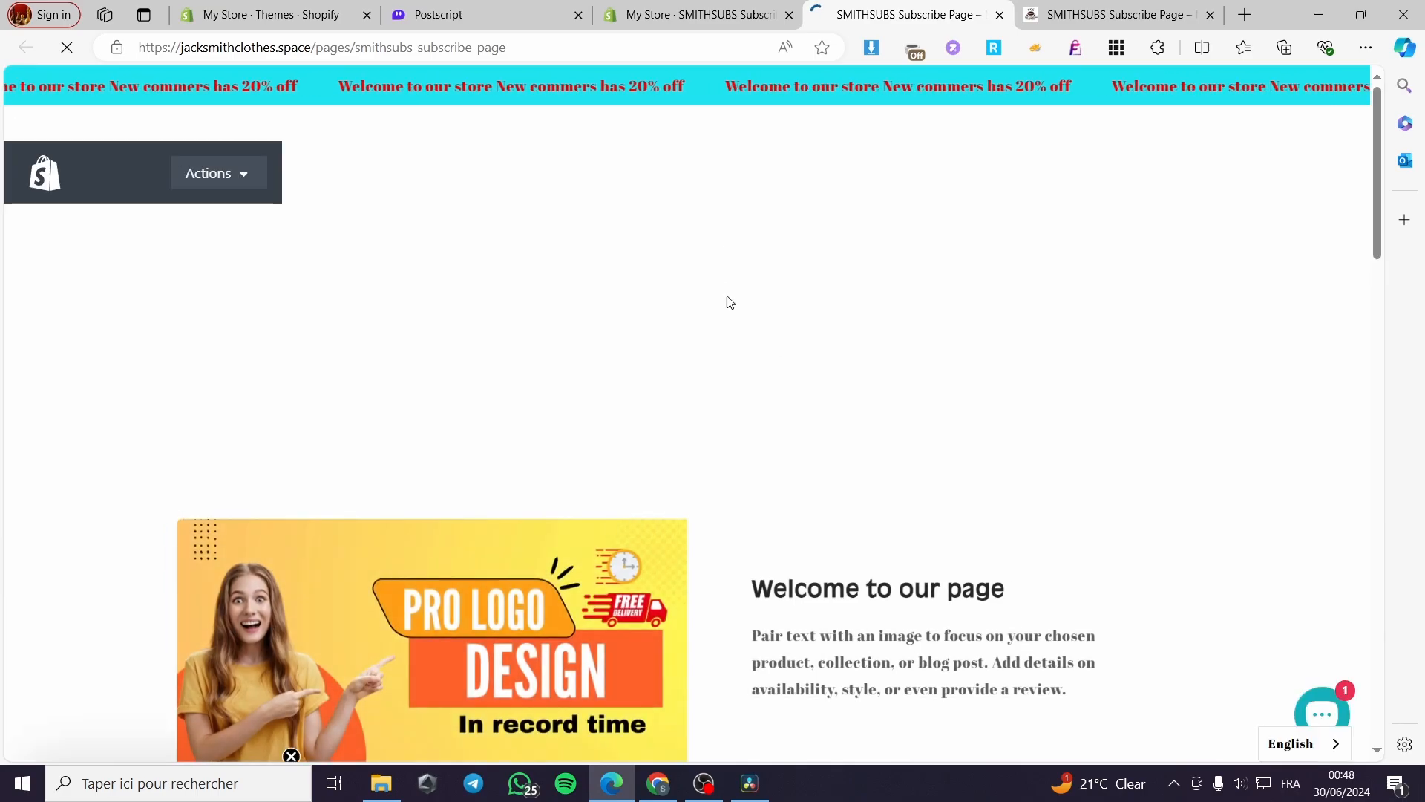
scroll(755, 376, "down", 7)
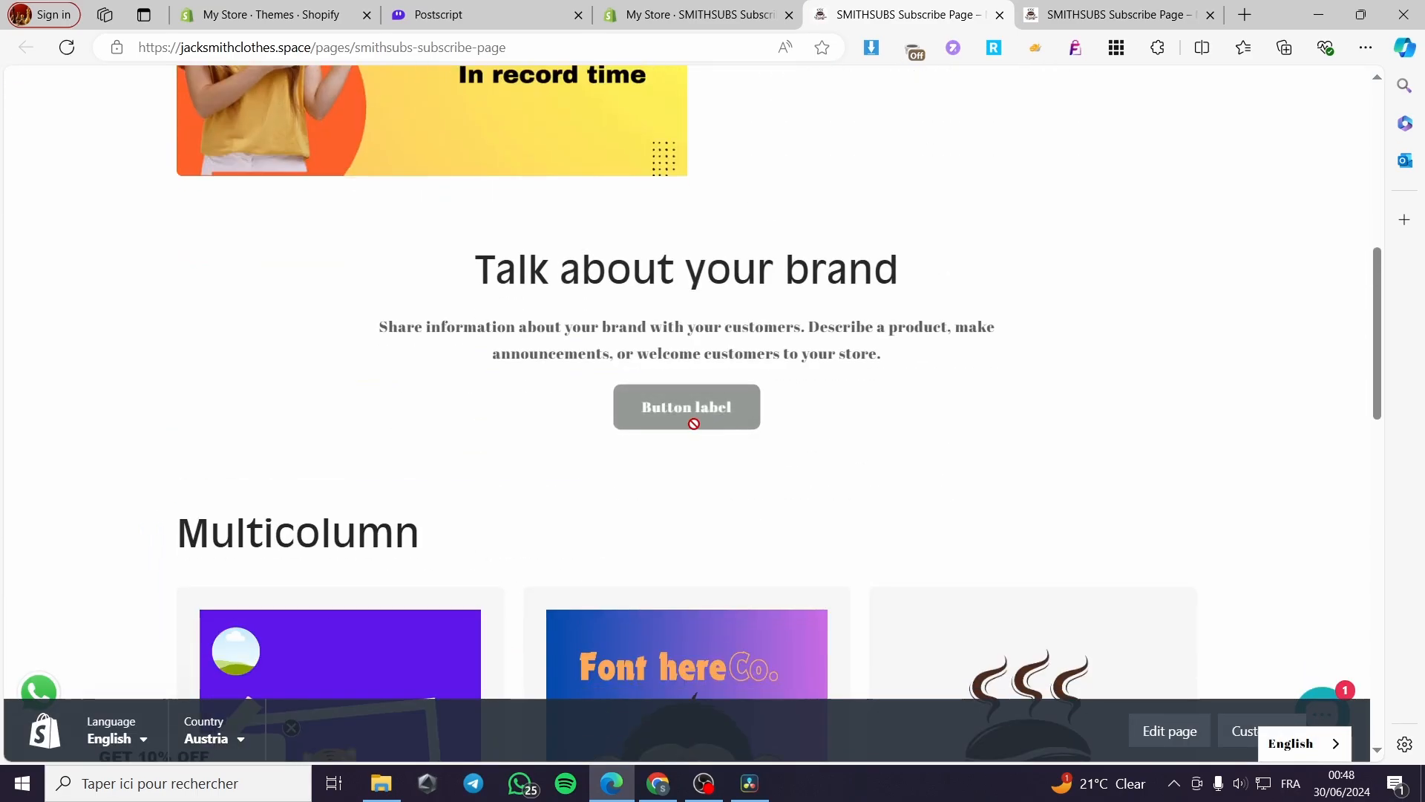
scroll(693, 413, "down", 6)
scroll(662, 522, "up", 9)
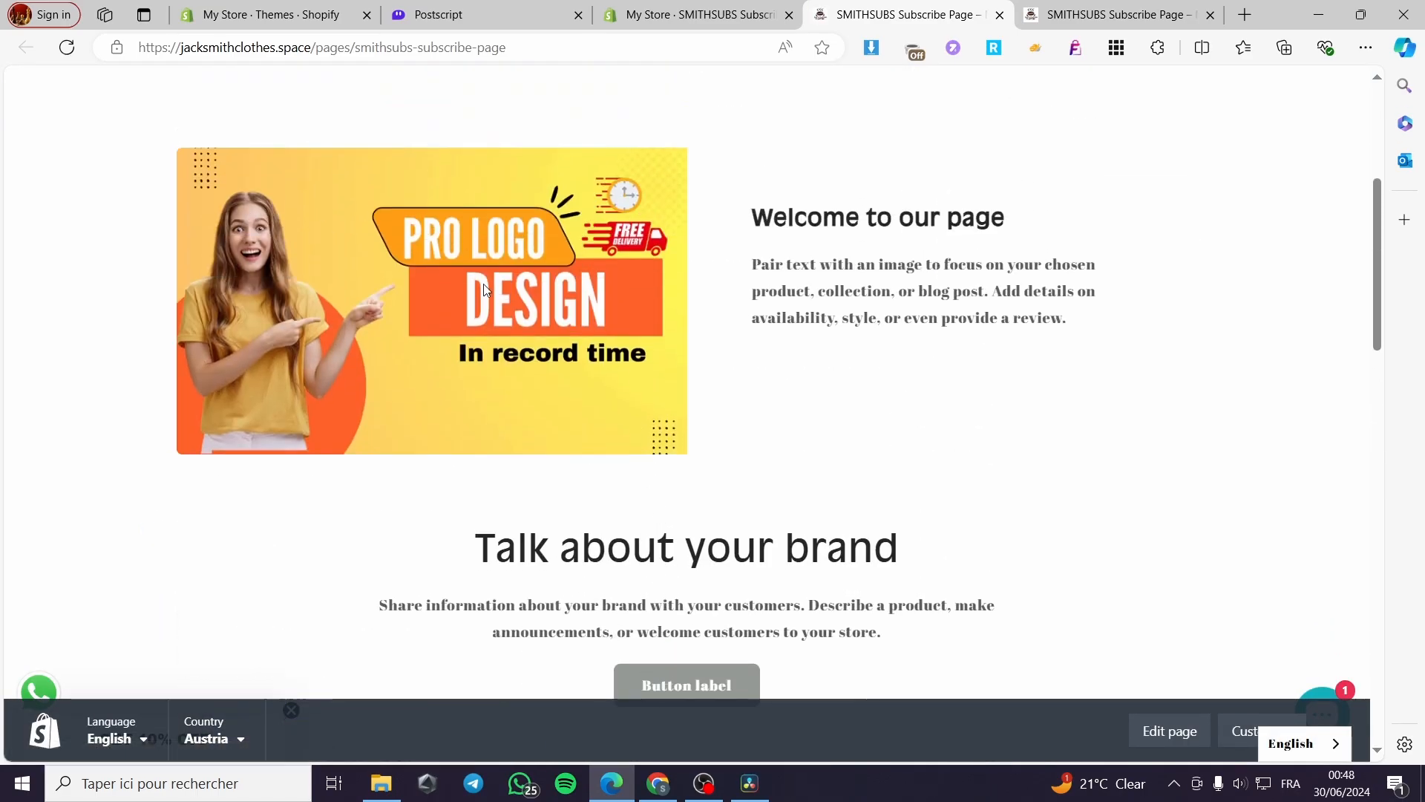
scroll(676, 497, "up", 5)
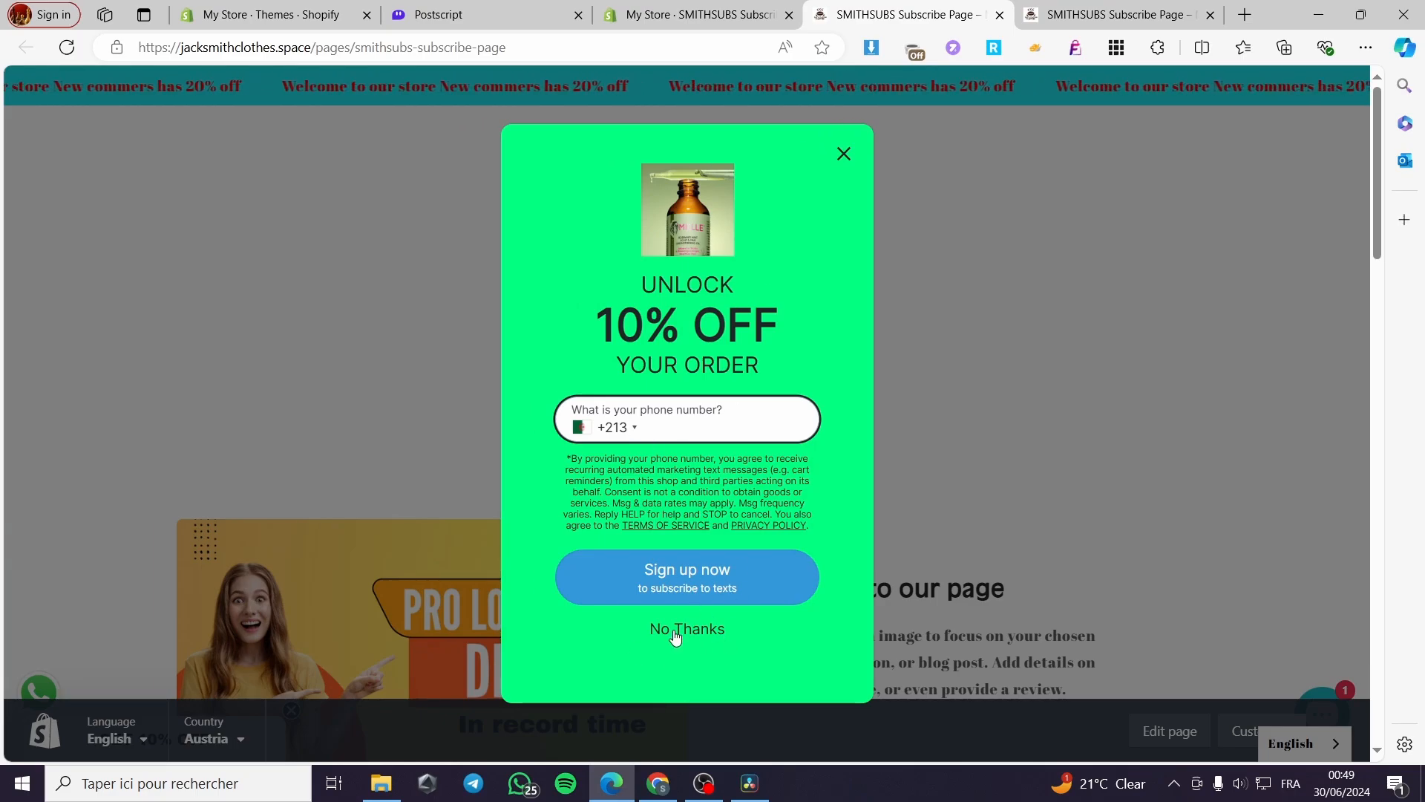
left_click(720, 631)
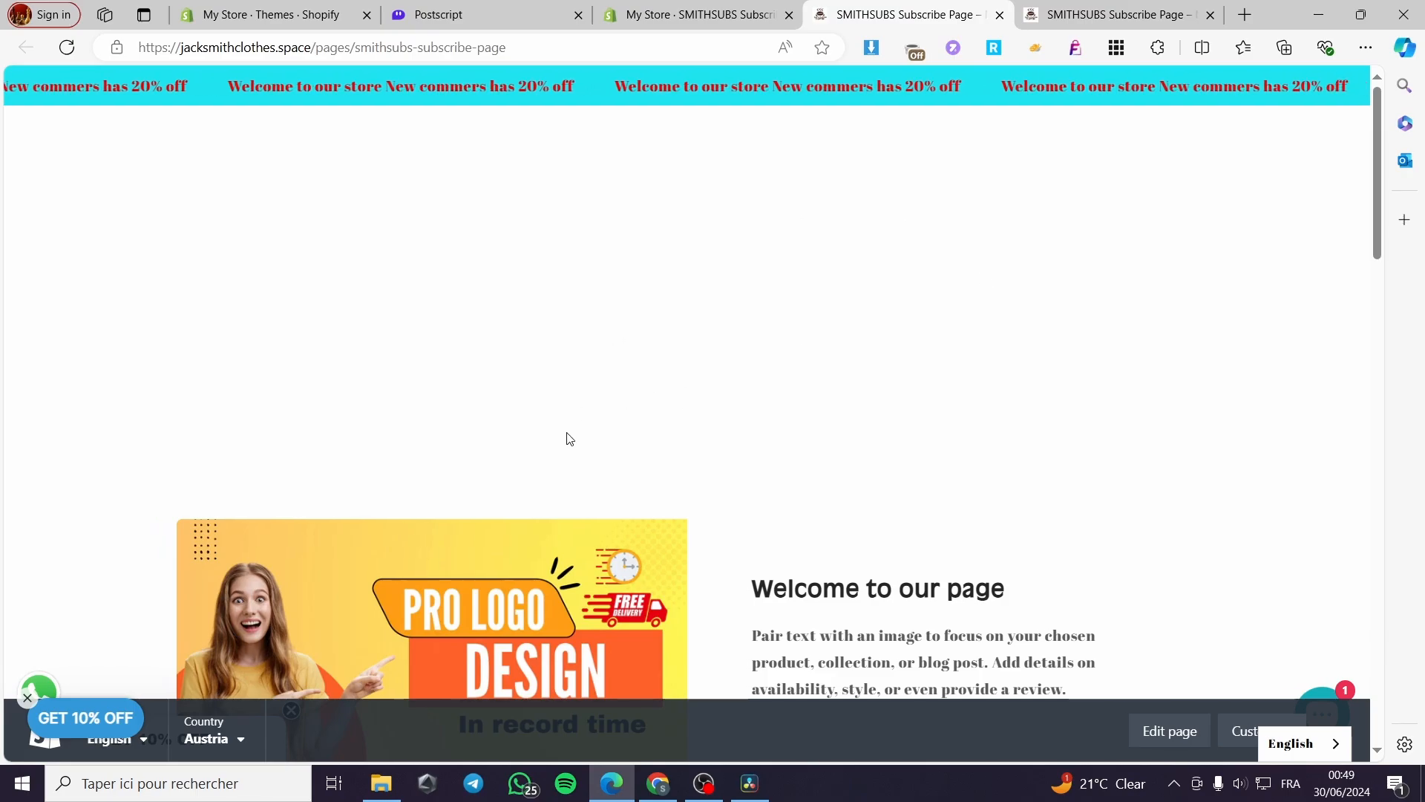
left_click(1000, 16)
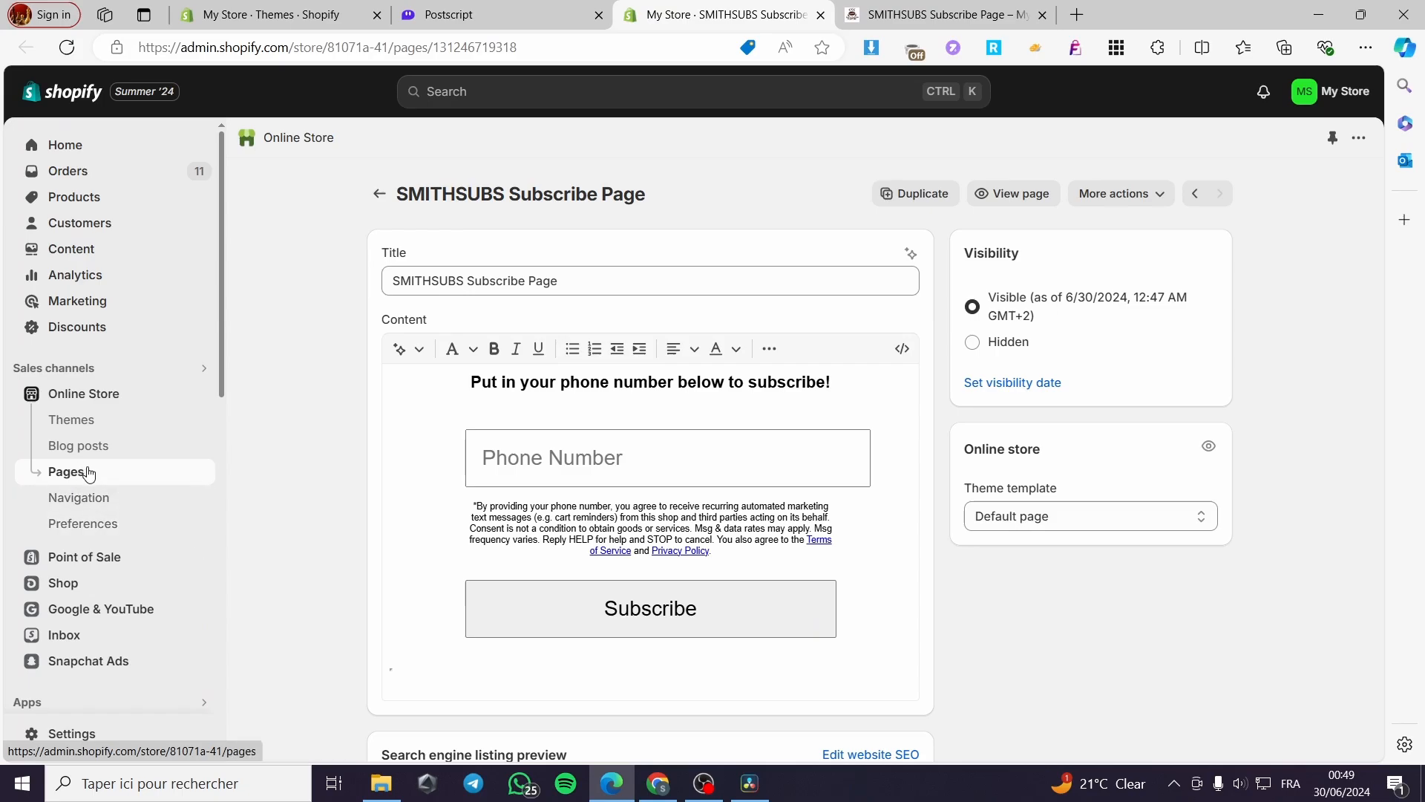
- Open the Craft theme for customizing in the Shopify admin and switch the editor to the Password template
left_click(303, 9)
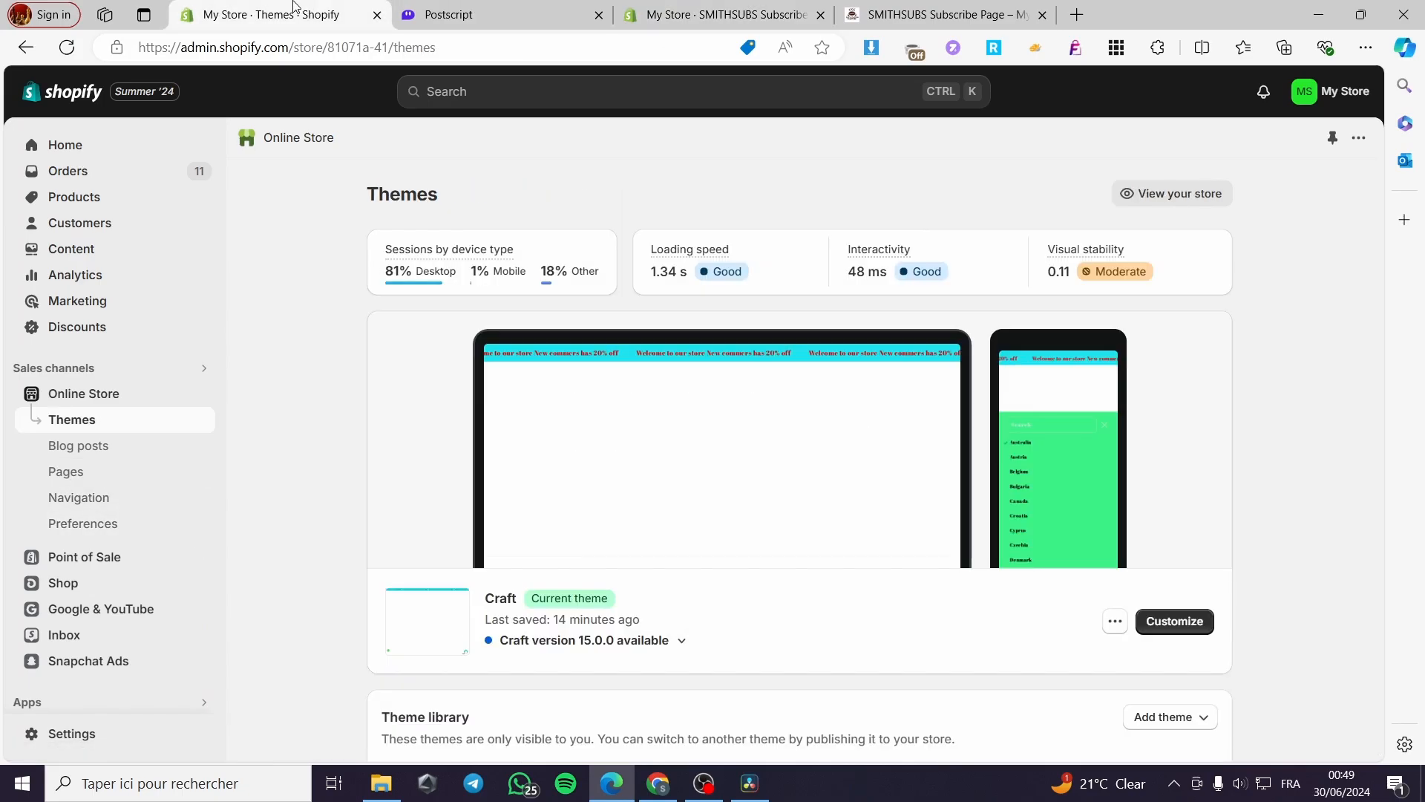
left_click(1185, 630)
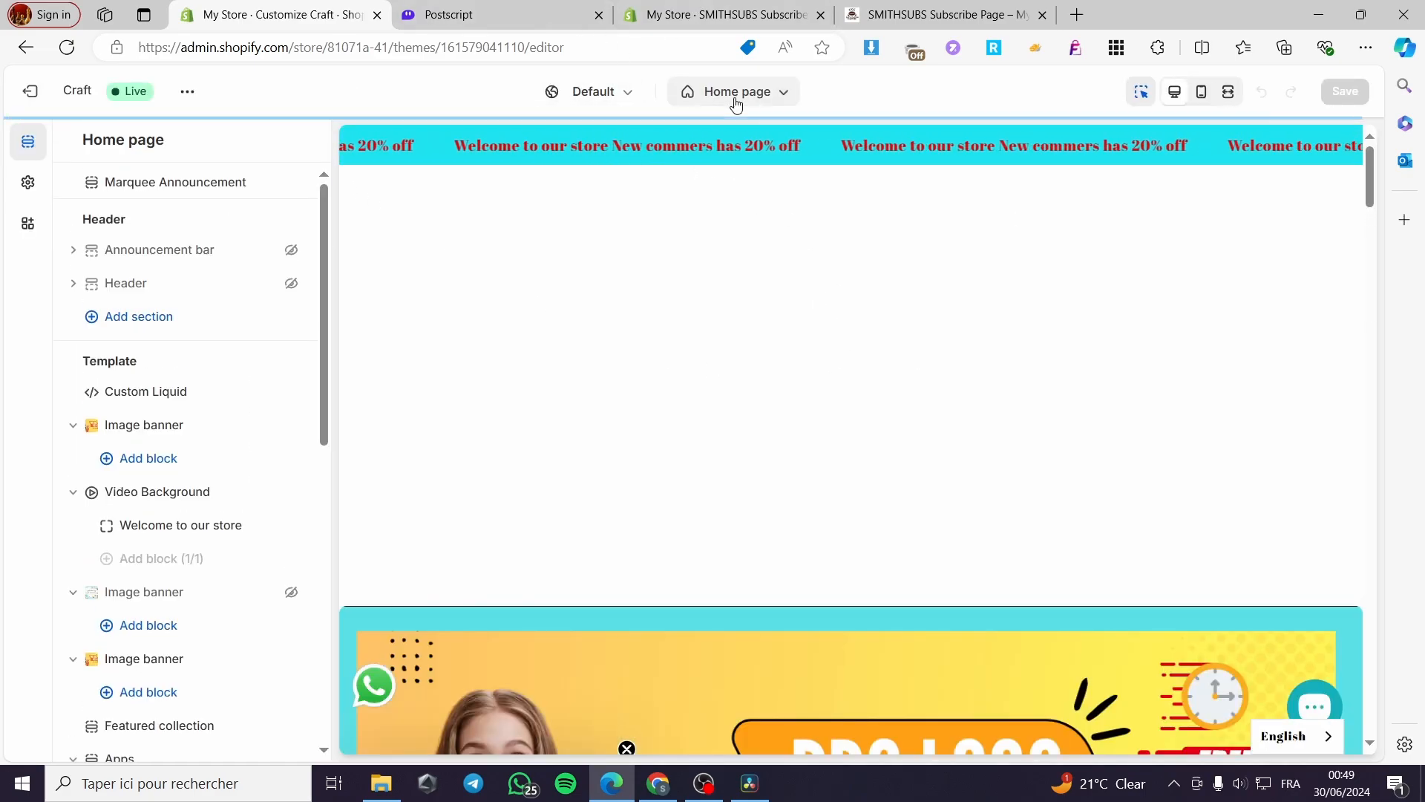
left_click(735, 95)
left_click(714, 135)
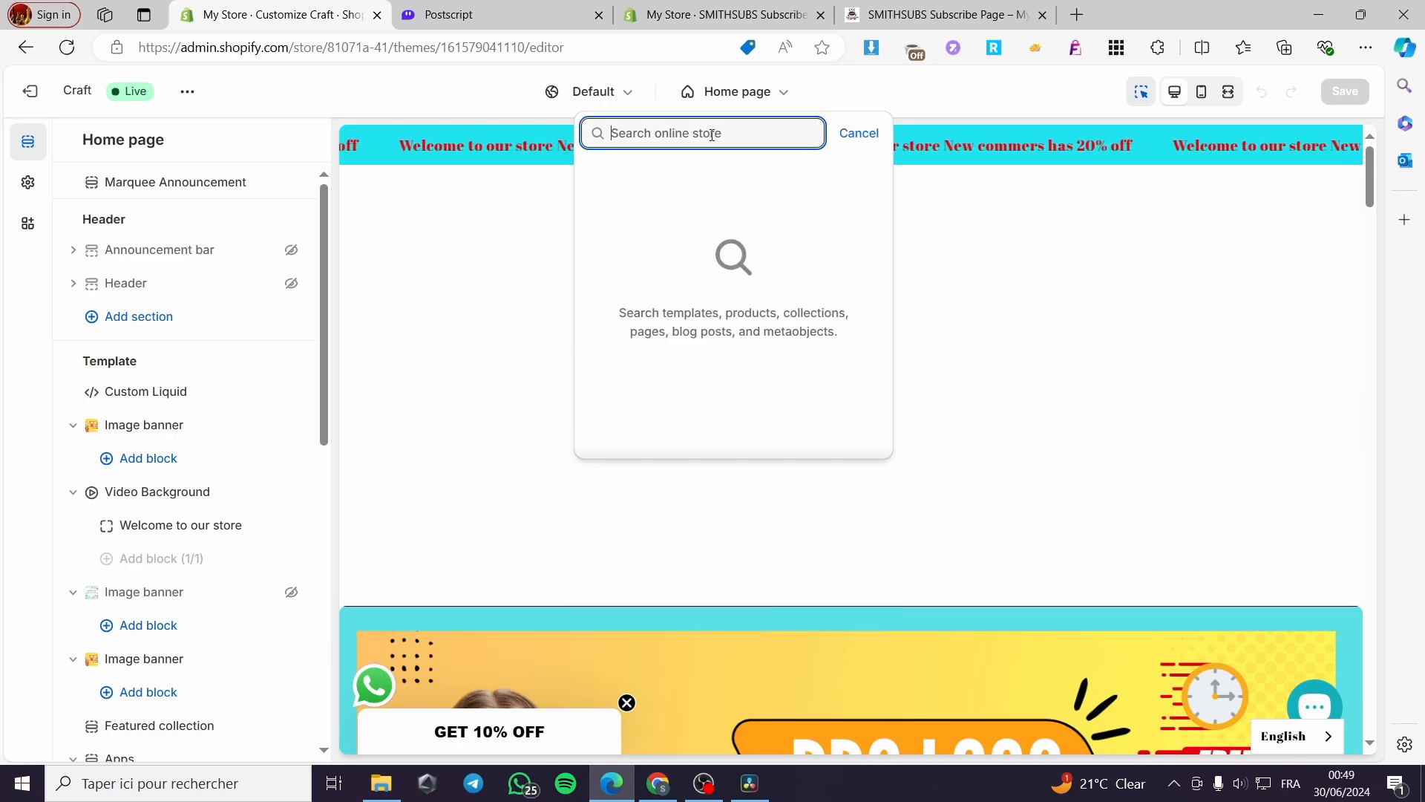
type("pass")
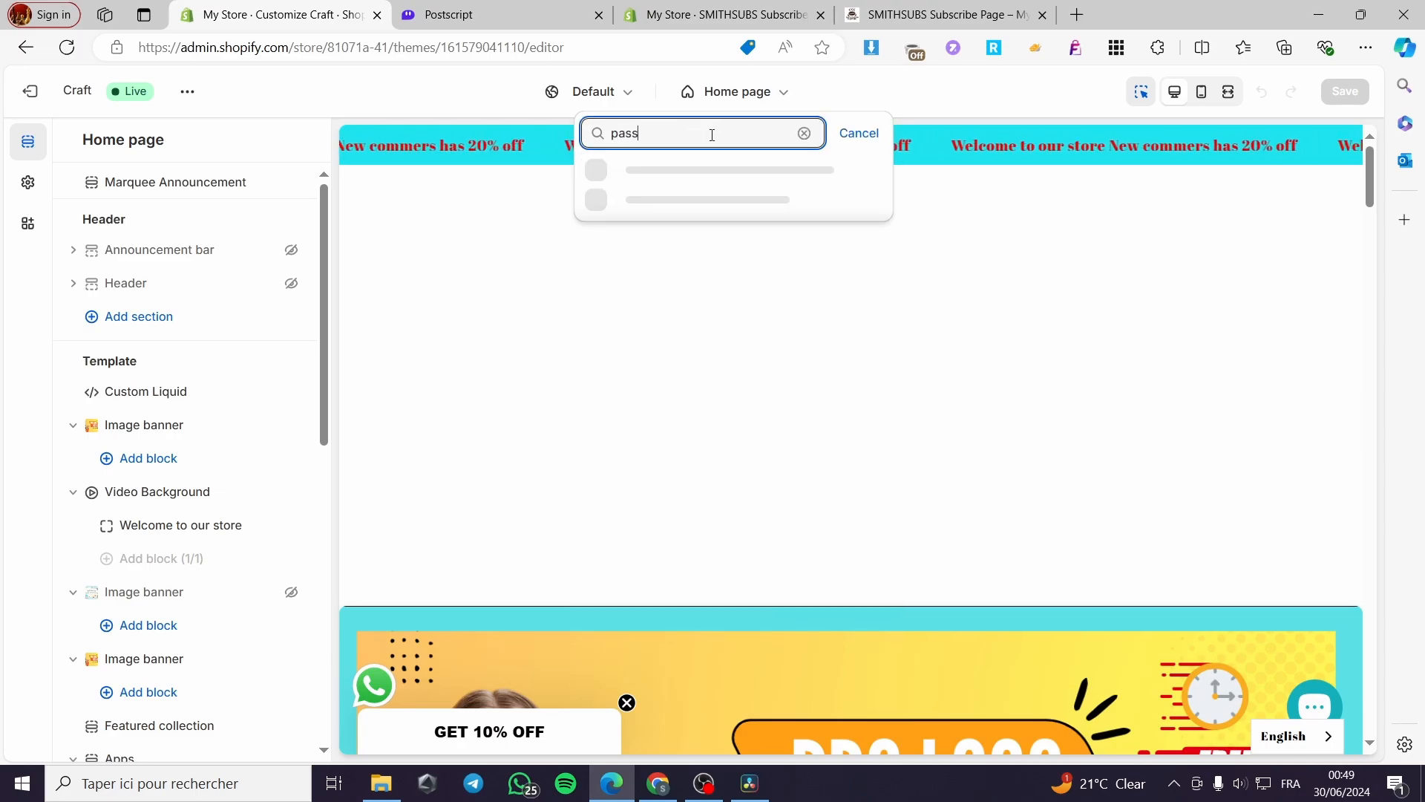
type("worf")
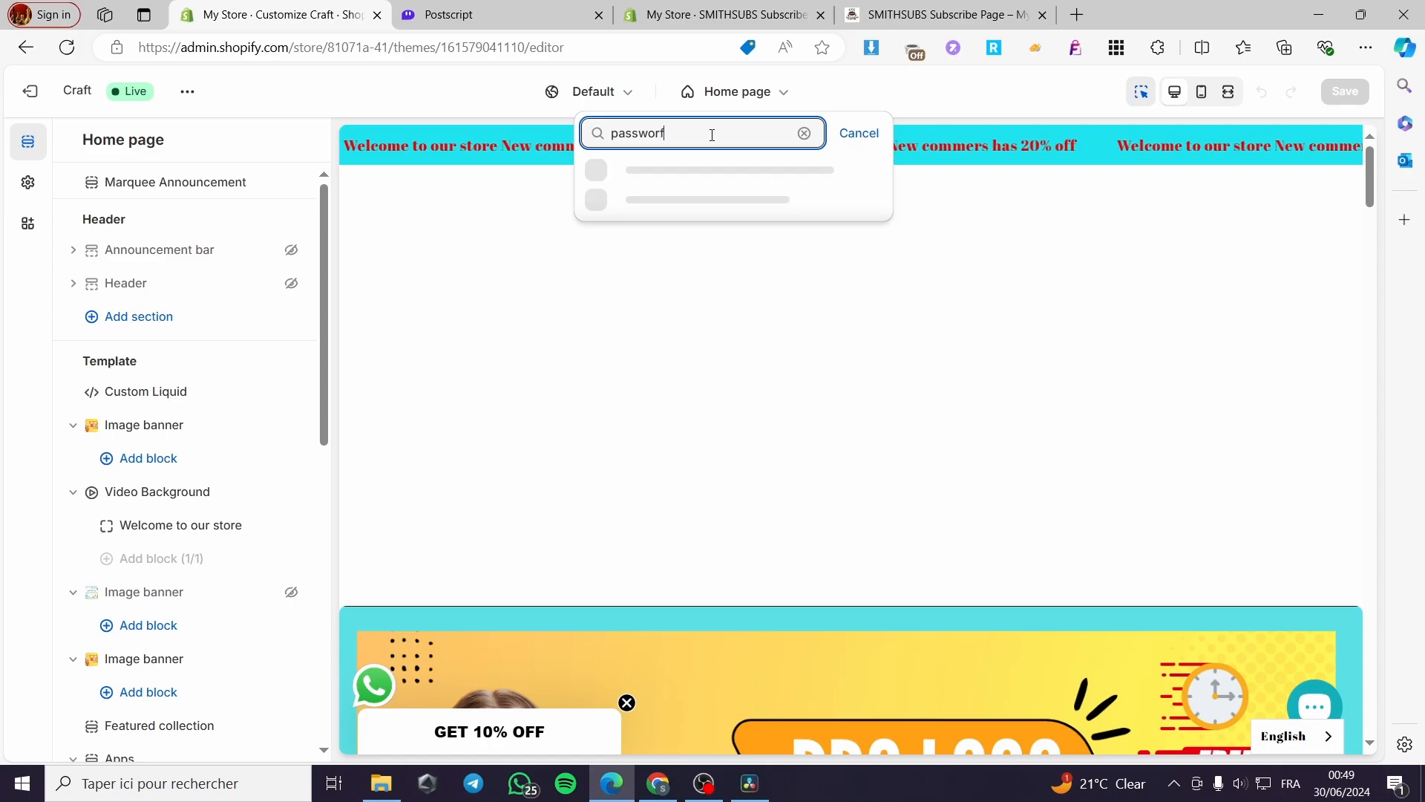
key("BackSpace")
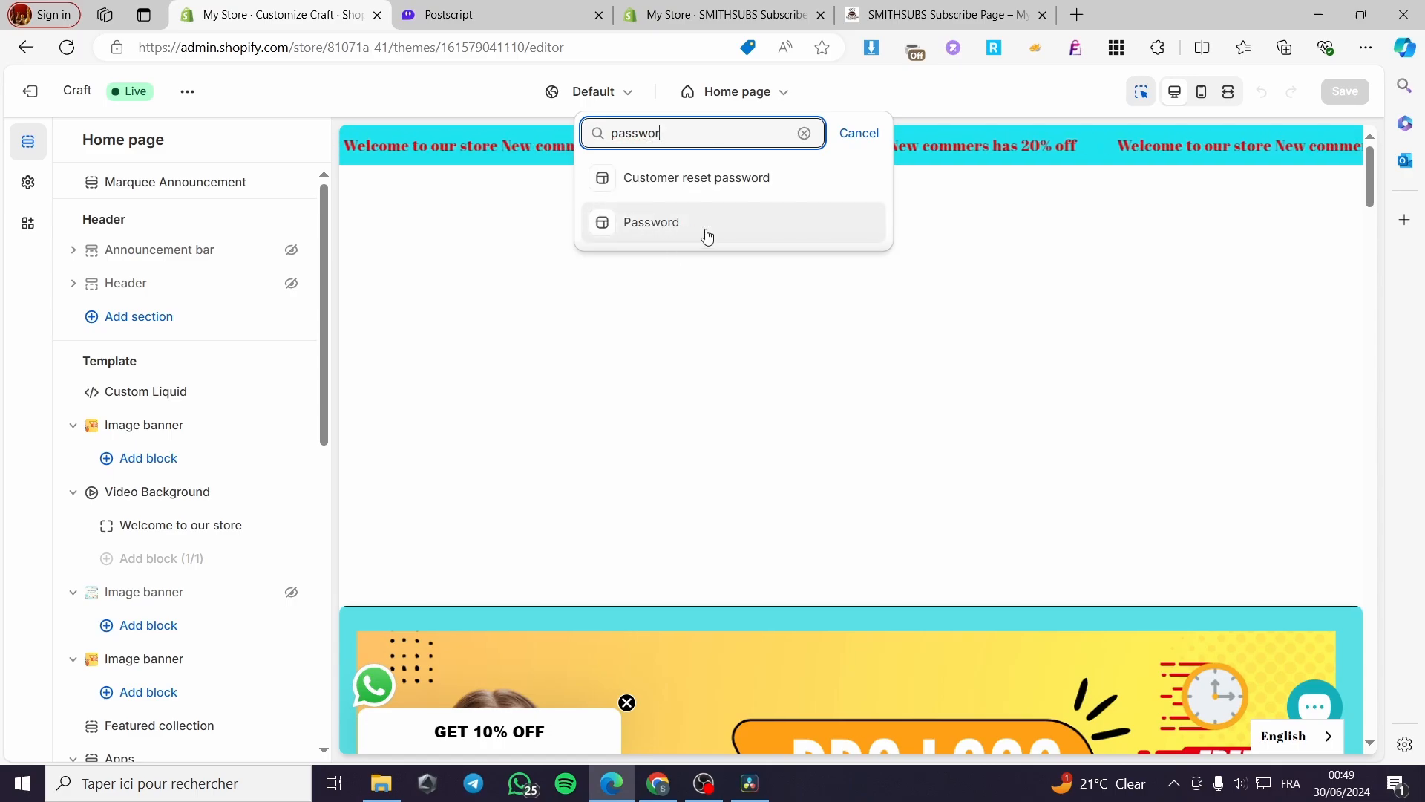
left_click(668, 228)
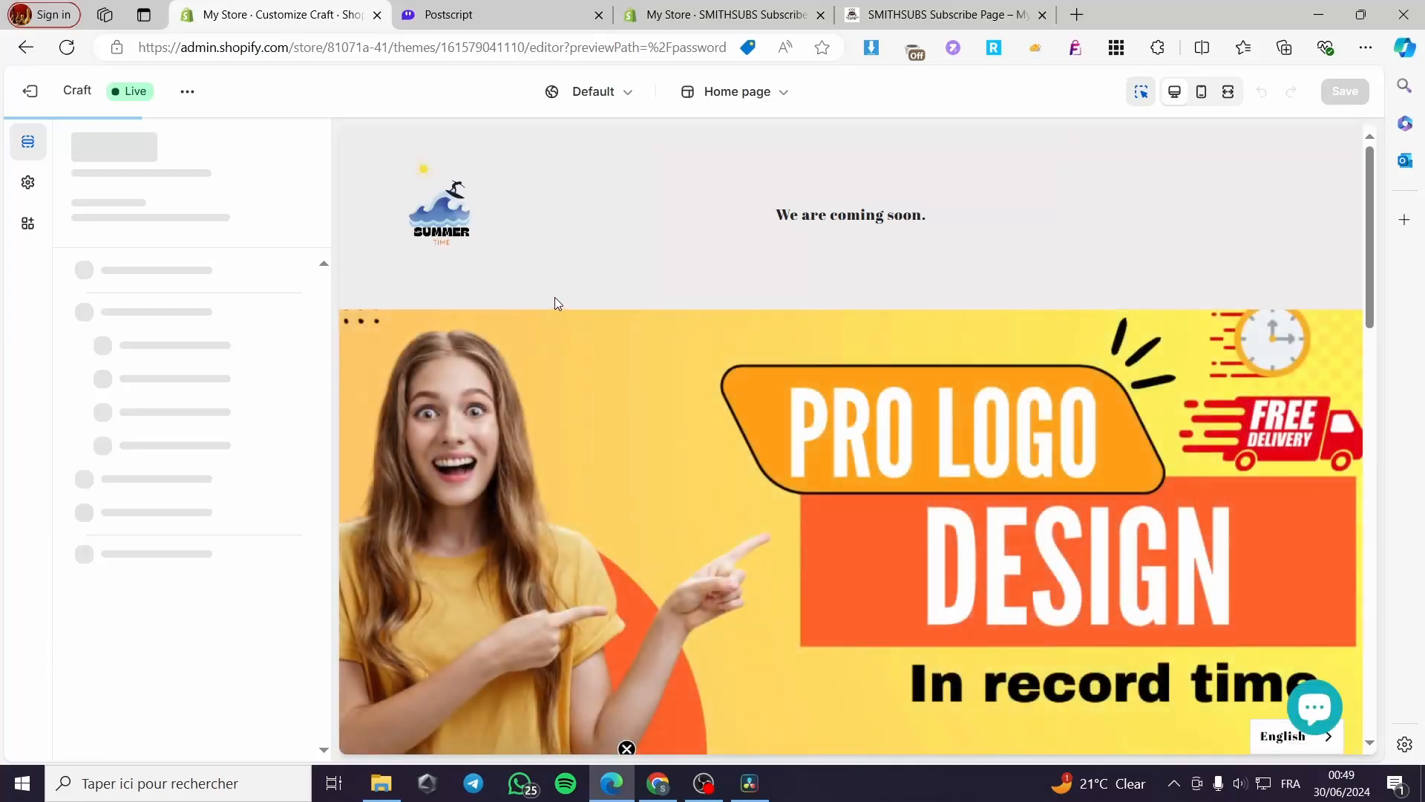
- Look through the Password page's sections and check the settings of its image banner
scroll(1231, 506, "down", 6)
scroll(773, 458, "down", 3)
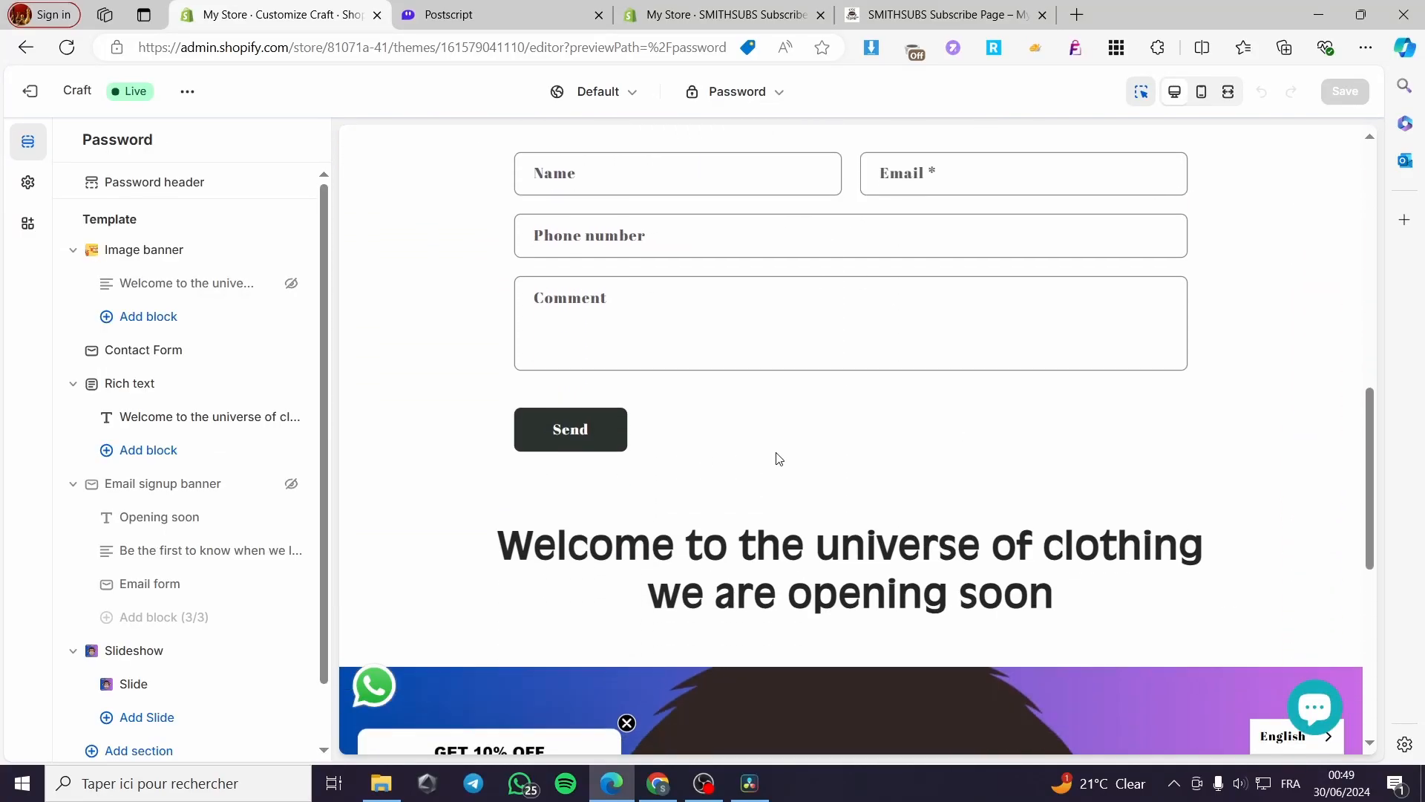
scroll(732, 471, "up", 6)
scroll(843, 503, "down", 5)
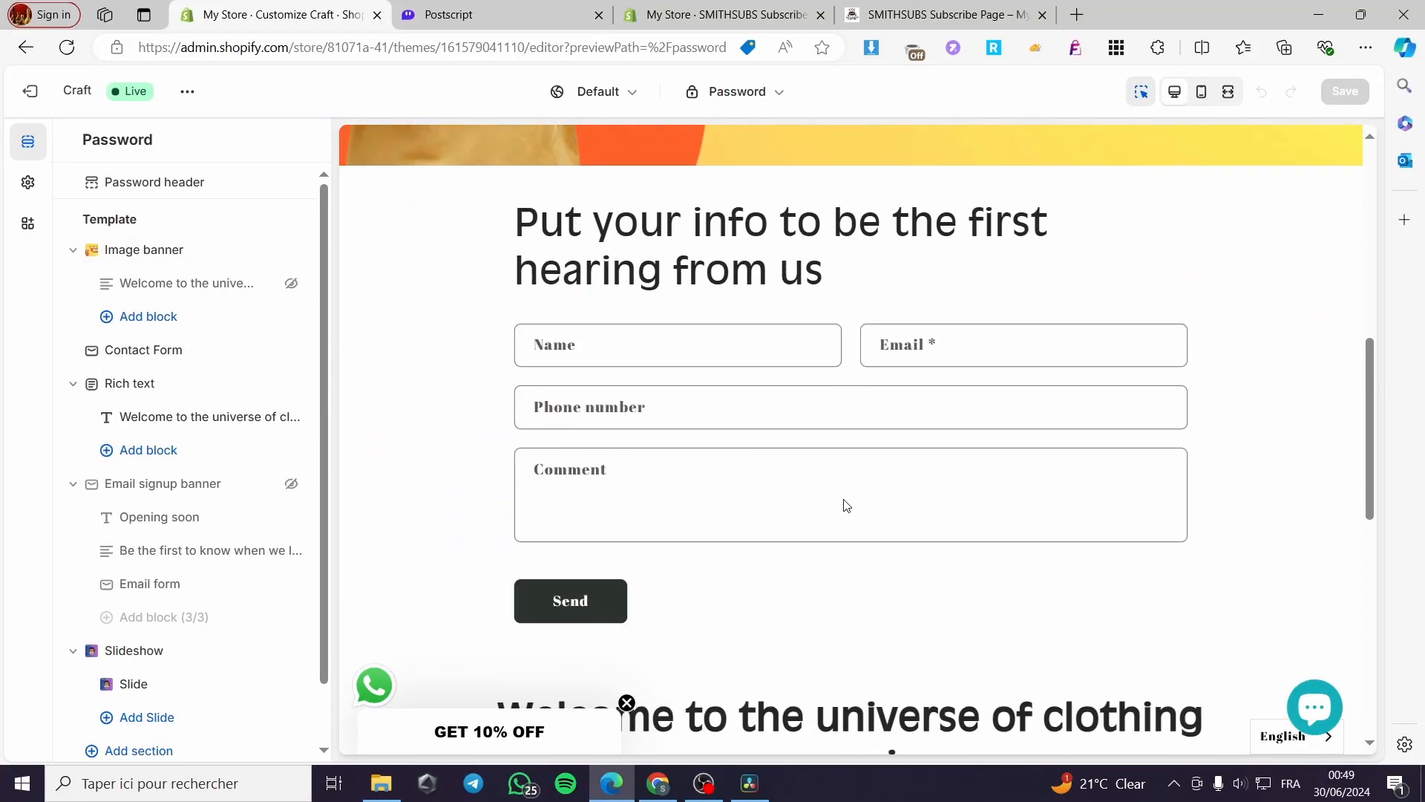
scroll(668, 359, "up", 7)
left_click(732, 367)
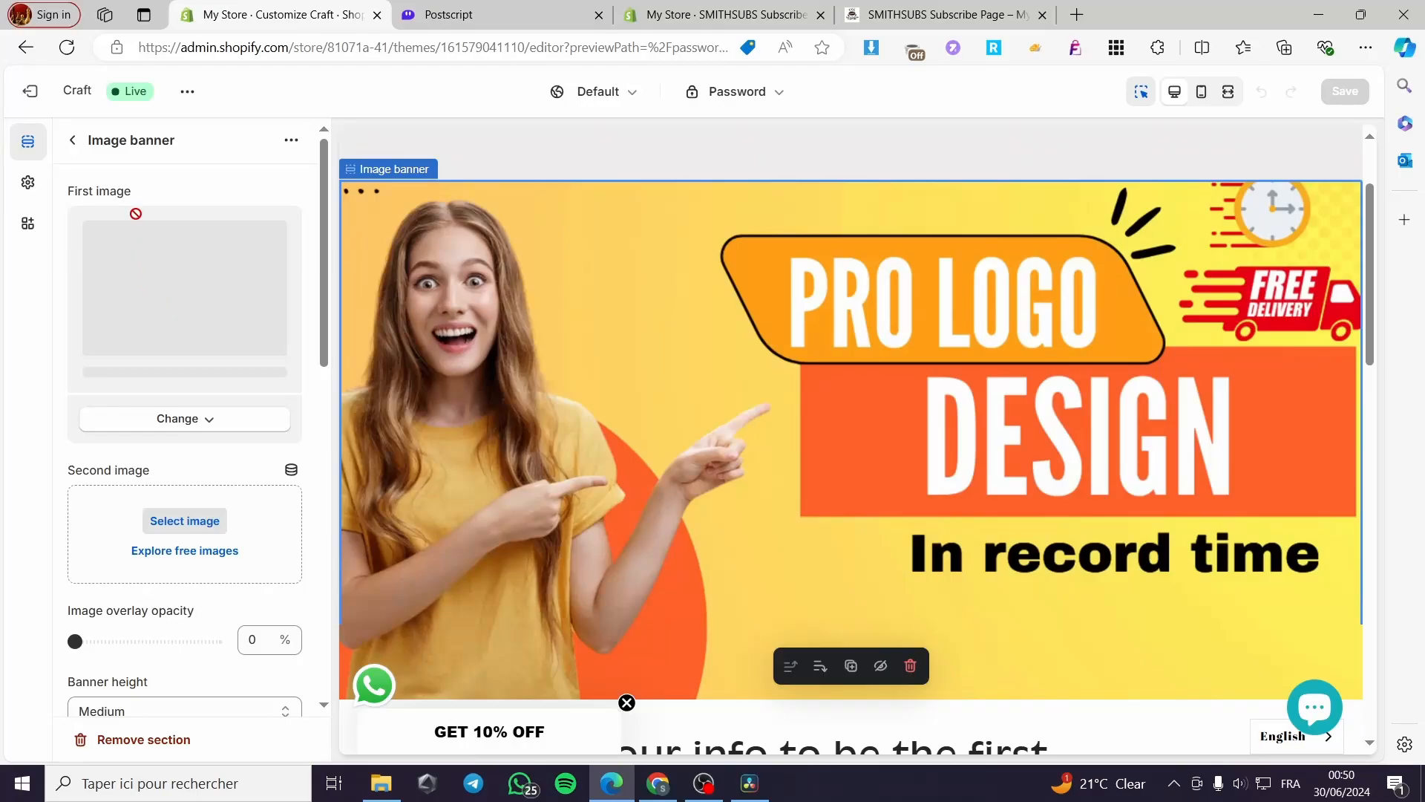
left_click(72, 139)
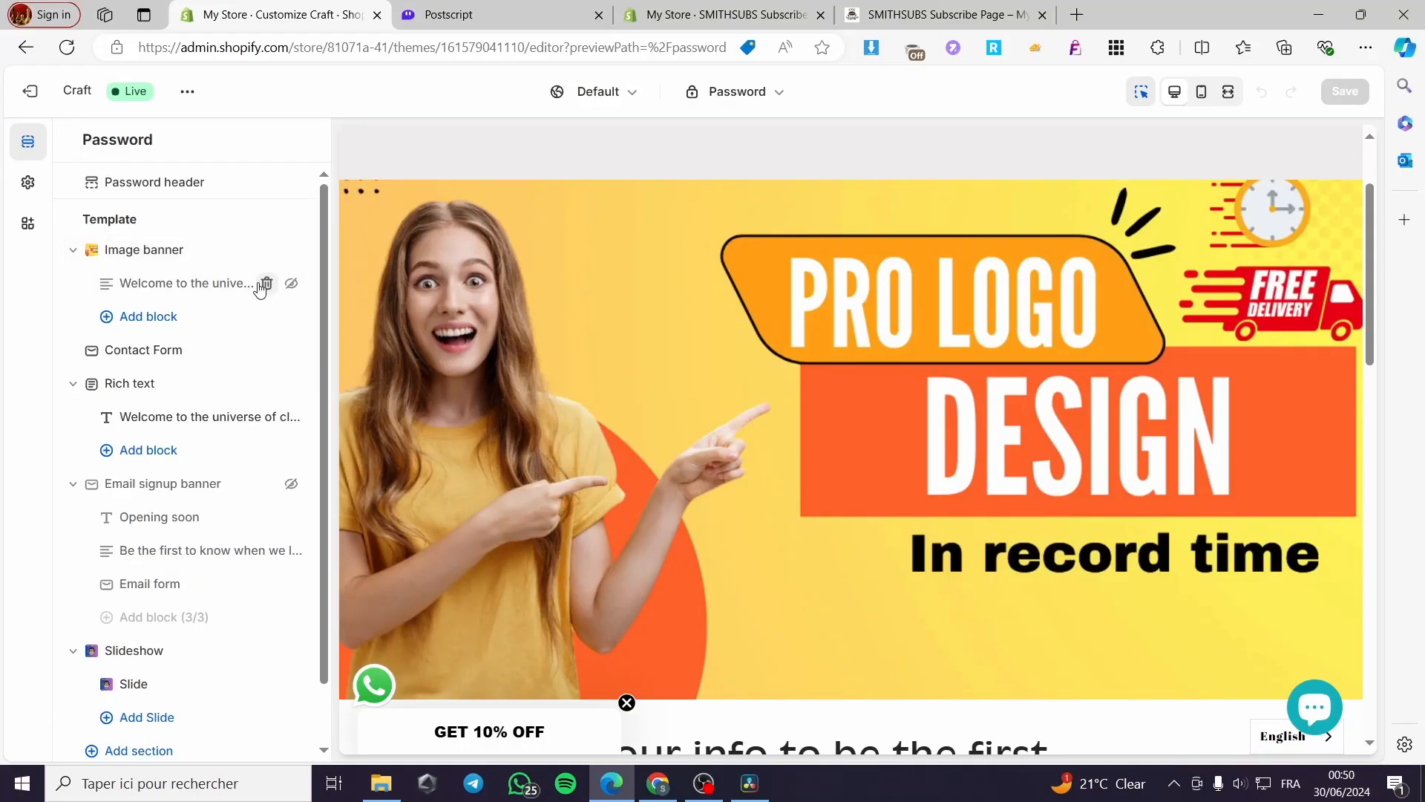
- Delete the image banner's text block and the contact form, rich text, email signup banner and slideshow sections from the Password template
left_click(268, 285)
left_click(267, 318)
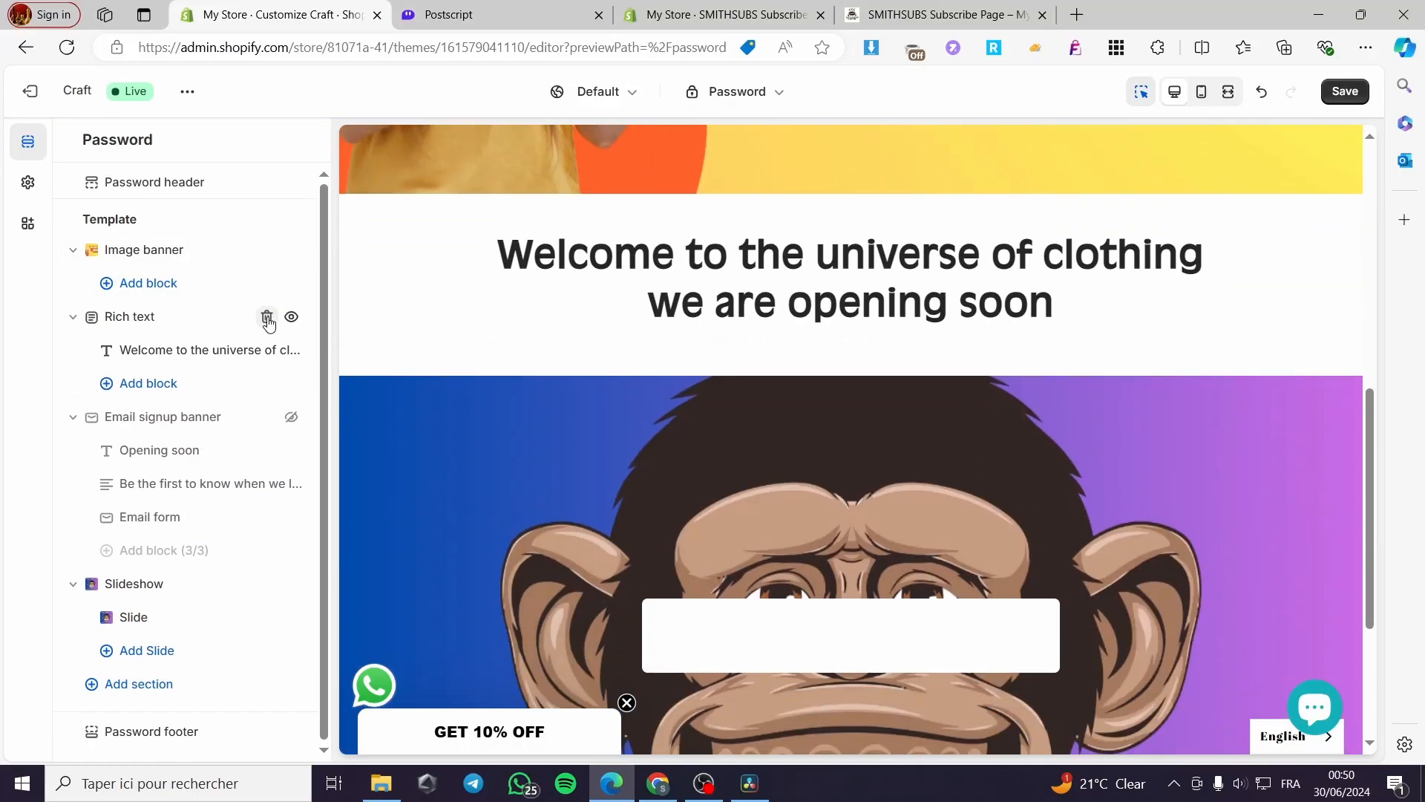
left_click(267, 318)
left_click(268, 317)
left_click(267, 317)
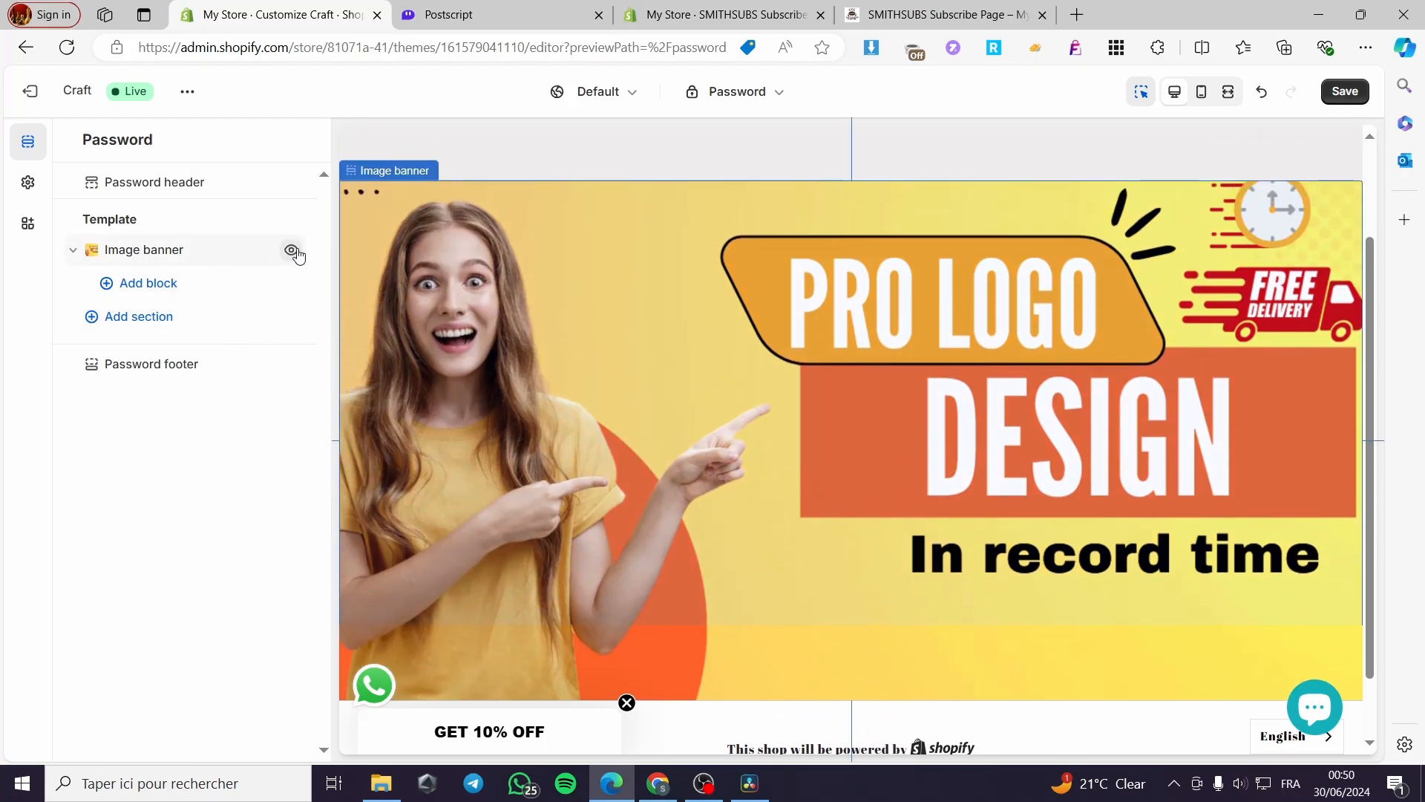
- Add a Page section below the image banner in the Password template
scroll(883, 582, "down", 2)
scroll(701, 579, "up", 3)
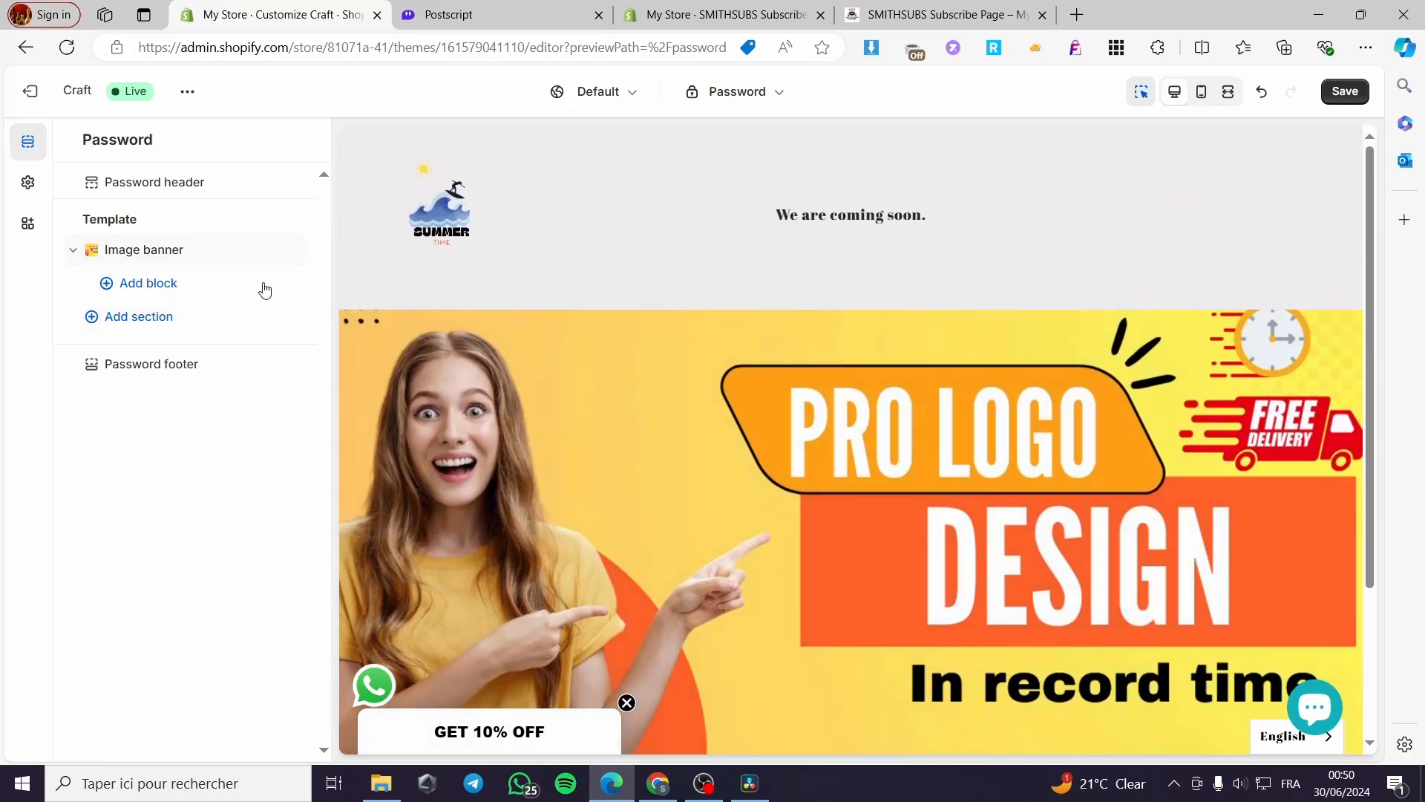
left_click(132, 324)
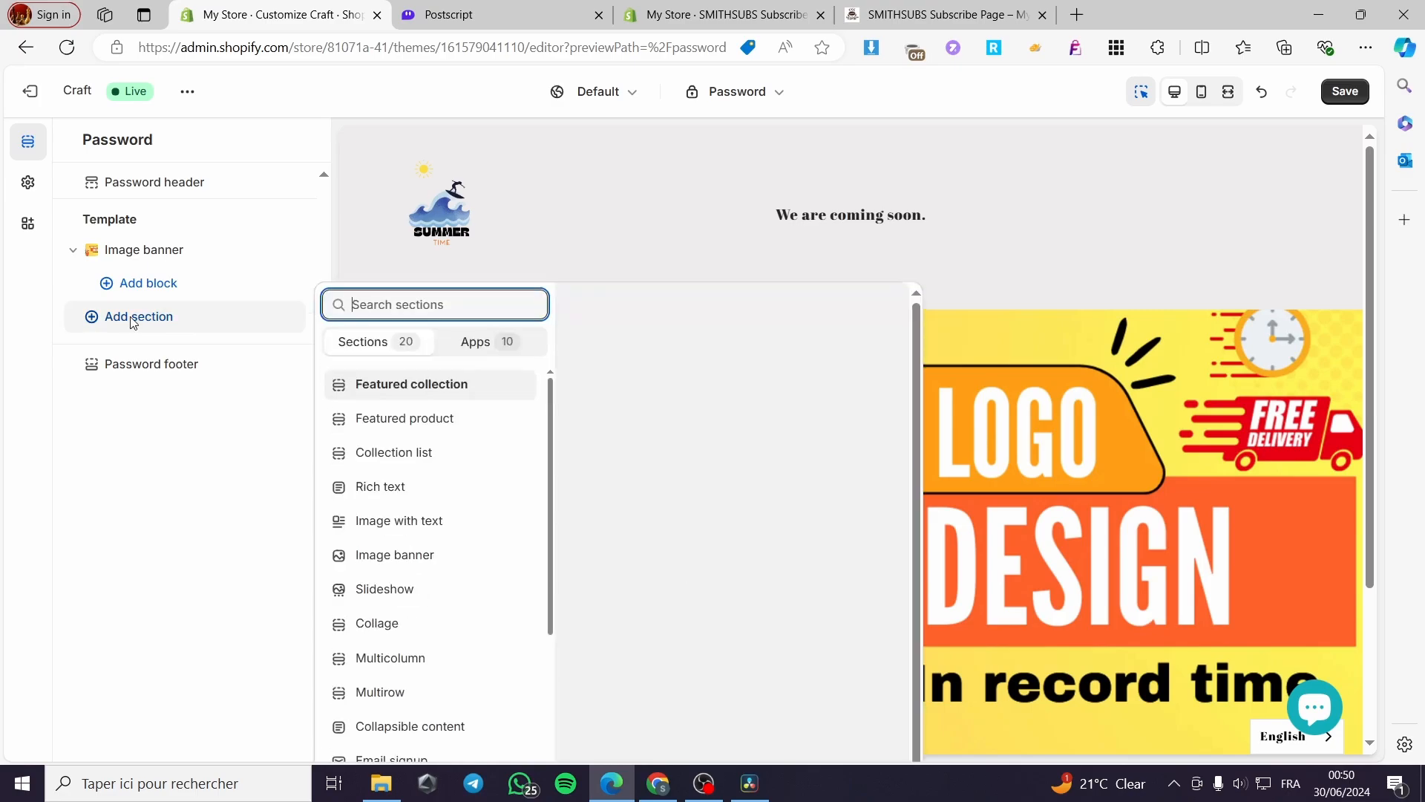
scroll(446, 438, "down", 3)
scroll(445, 434, "down", 2)
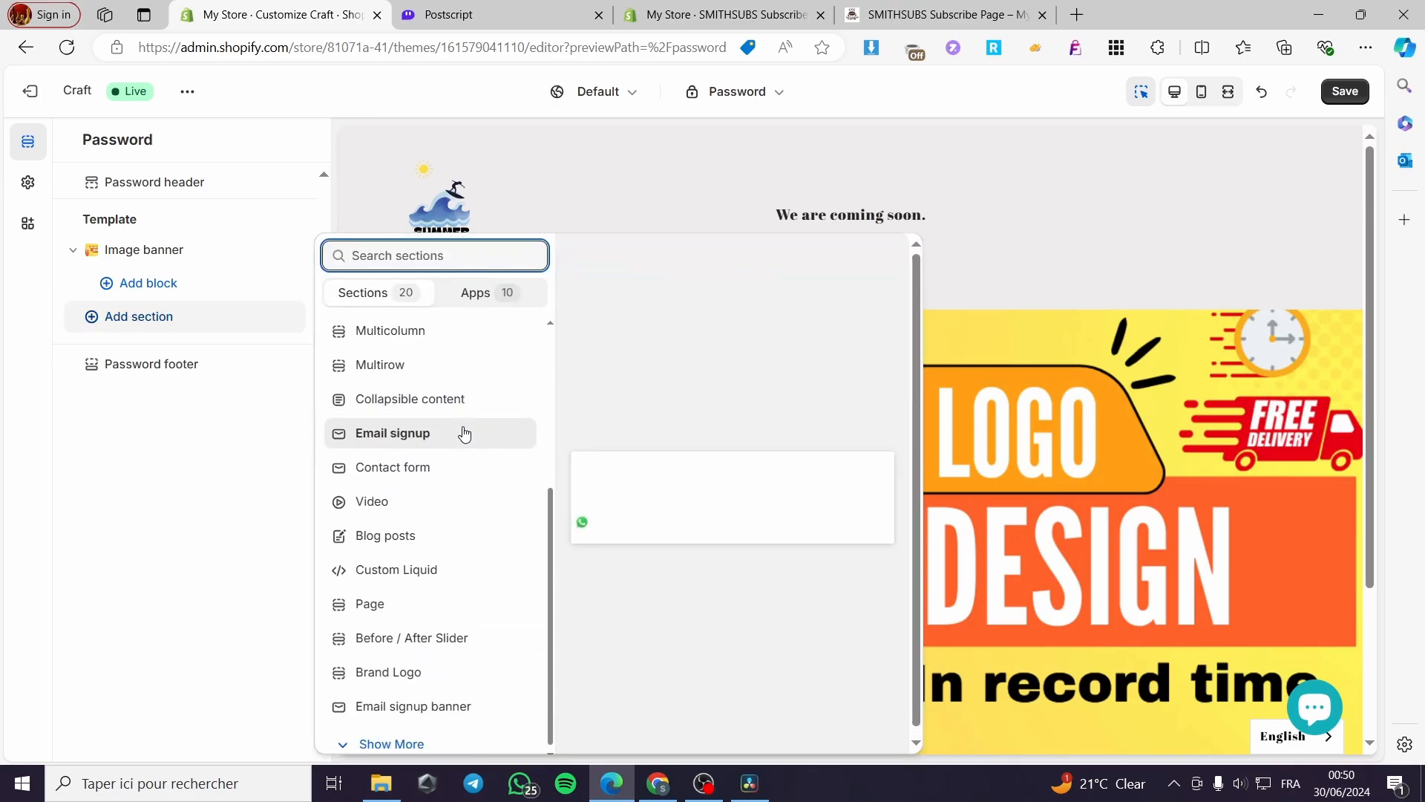
left_click(375, 598)
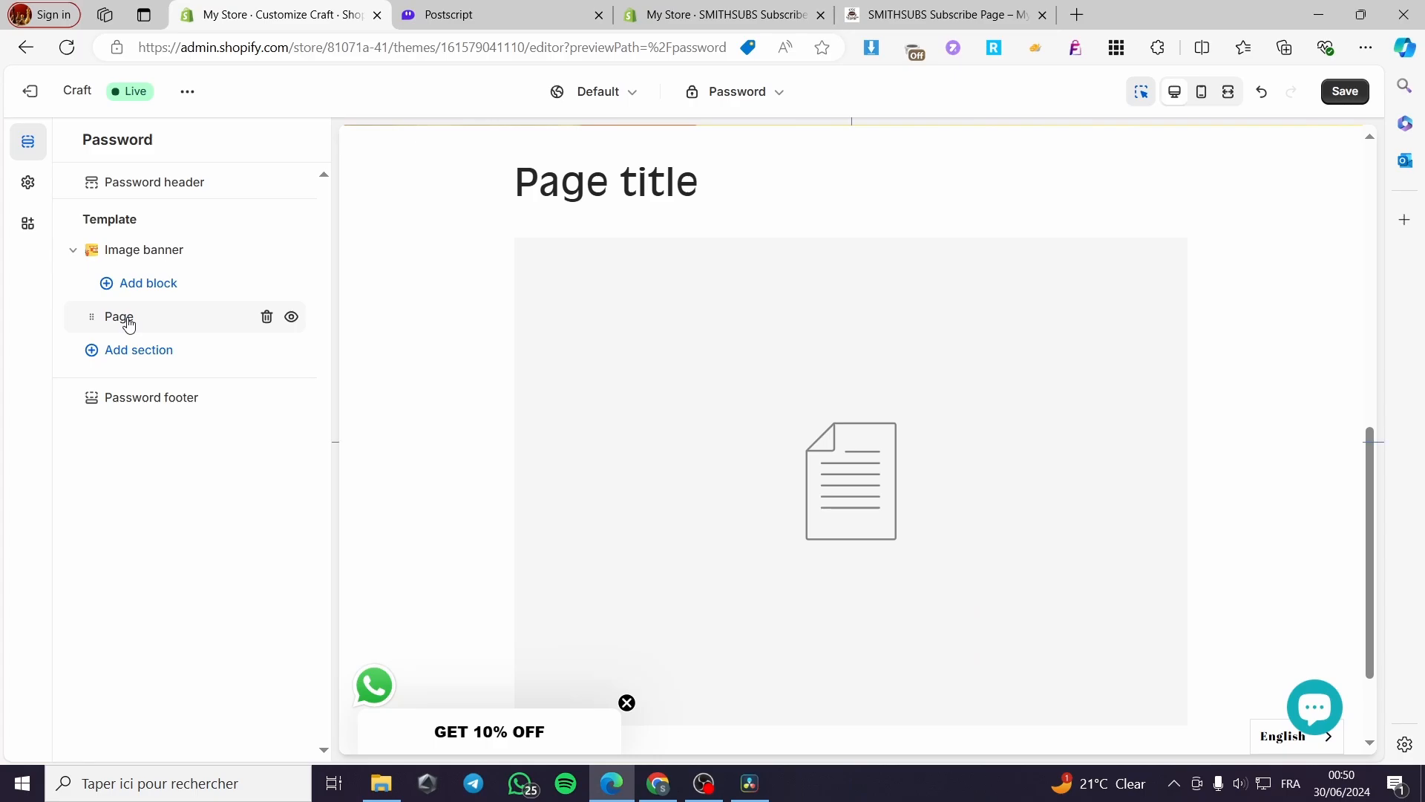
- Assign the SMITHSUBS Subscribe Page to the Password template's Page section and save the theme changes
left_click(129, 324)
left_click(182, 223)
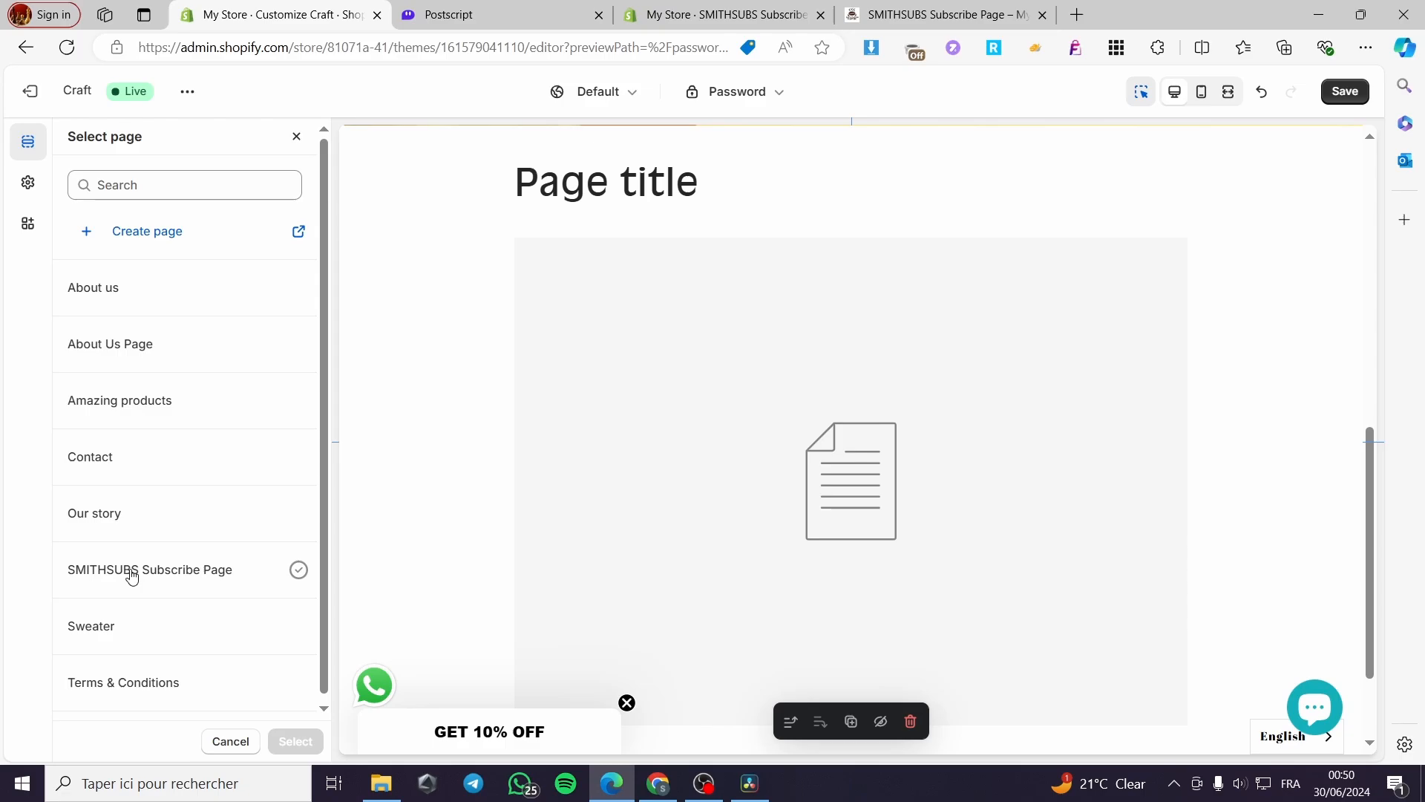
left_click(132, 576)
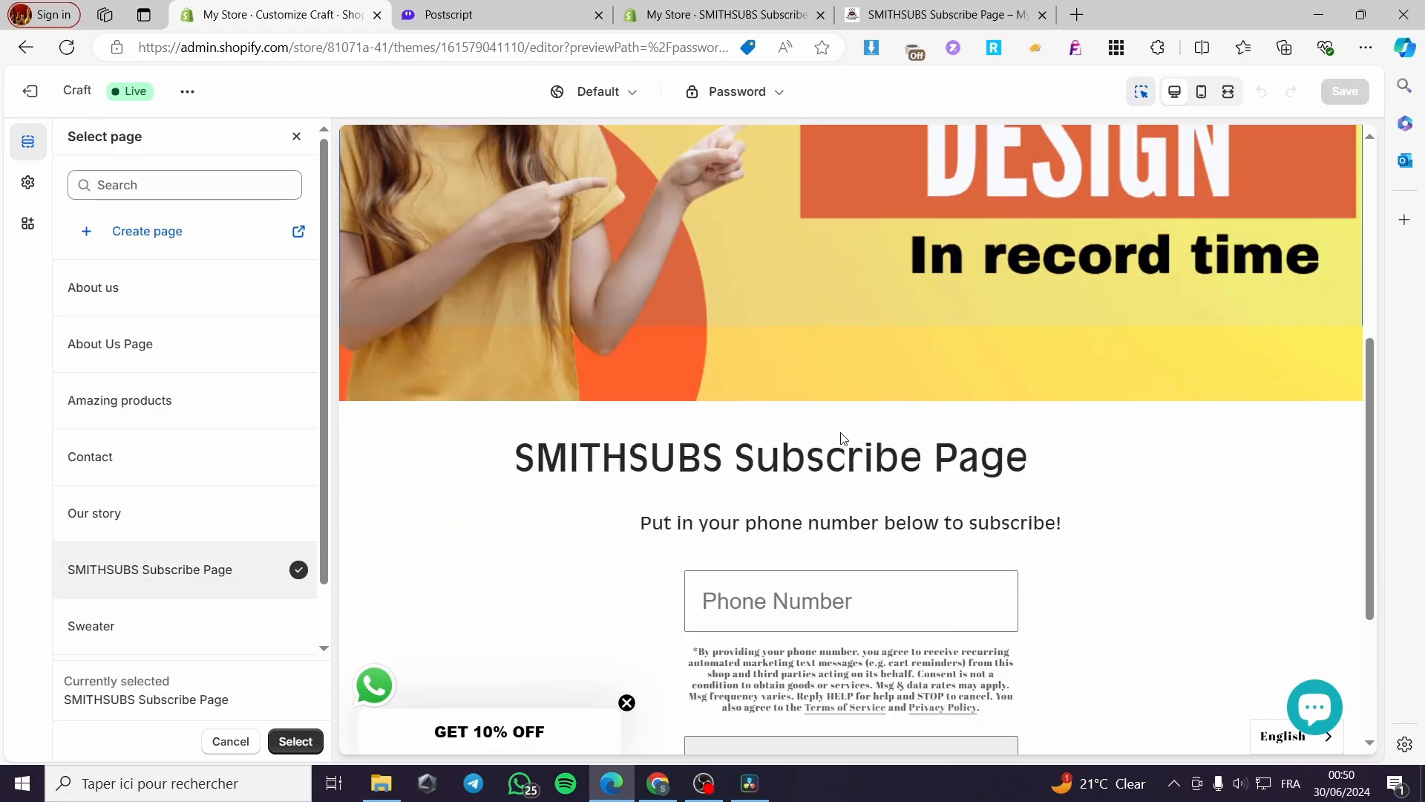
left_click(295, 740)
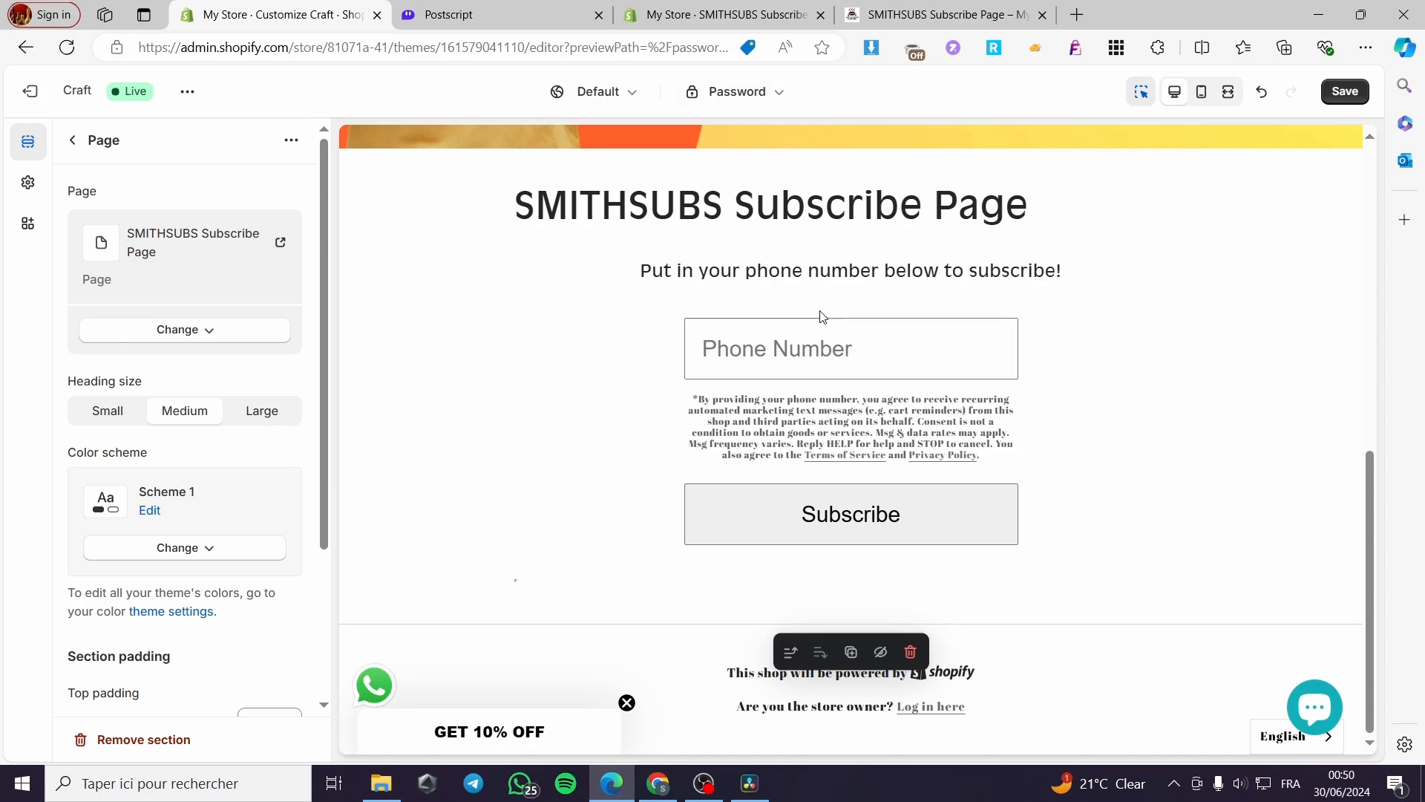
scroll(748, 446, "up", 6)
scroll(748, 446, "down", 5)
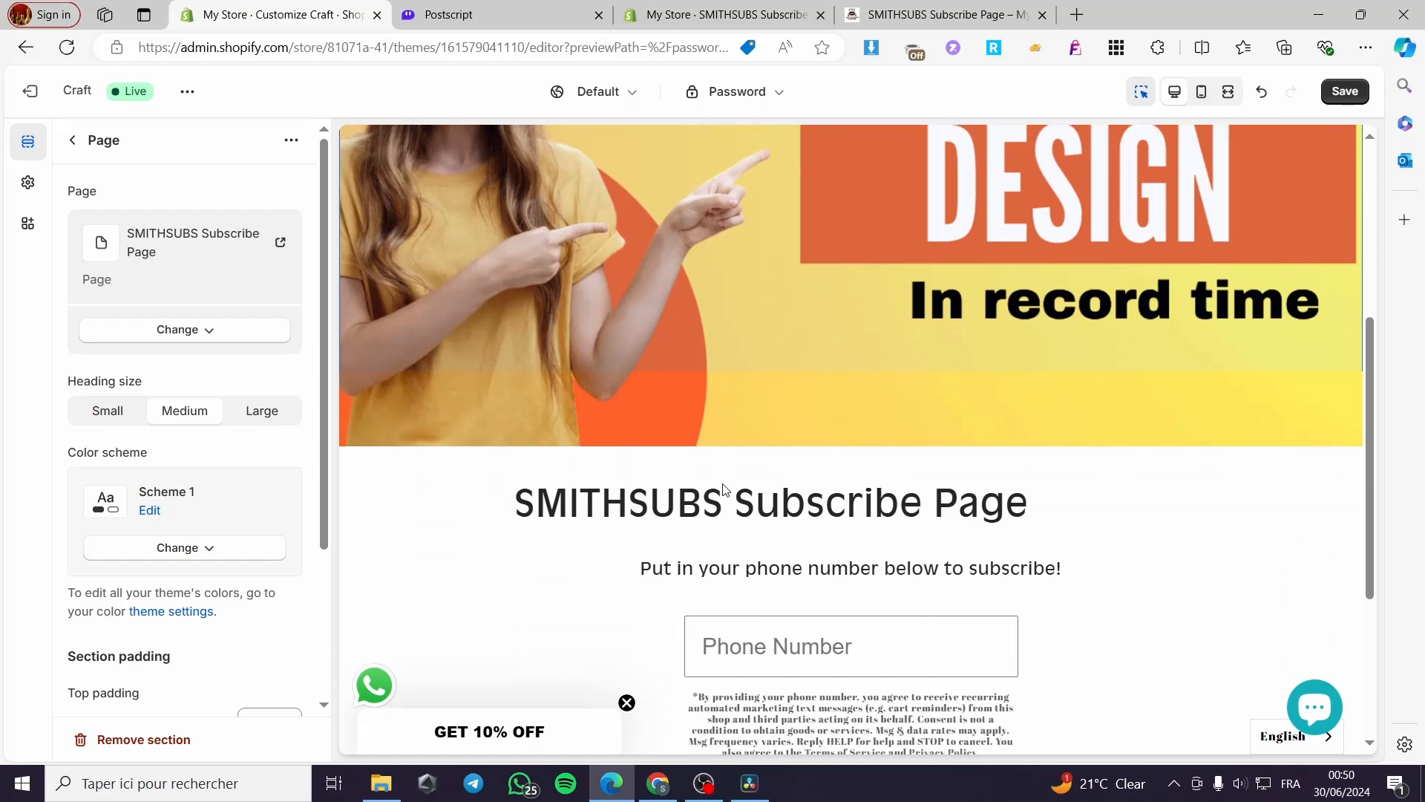
left_click(1349, 97)
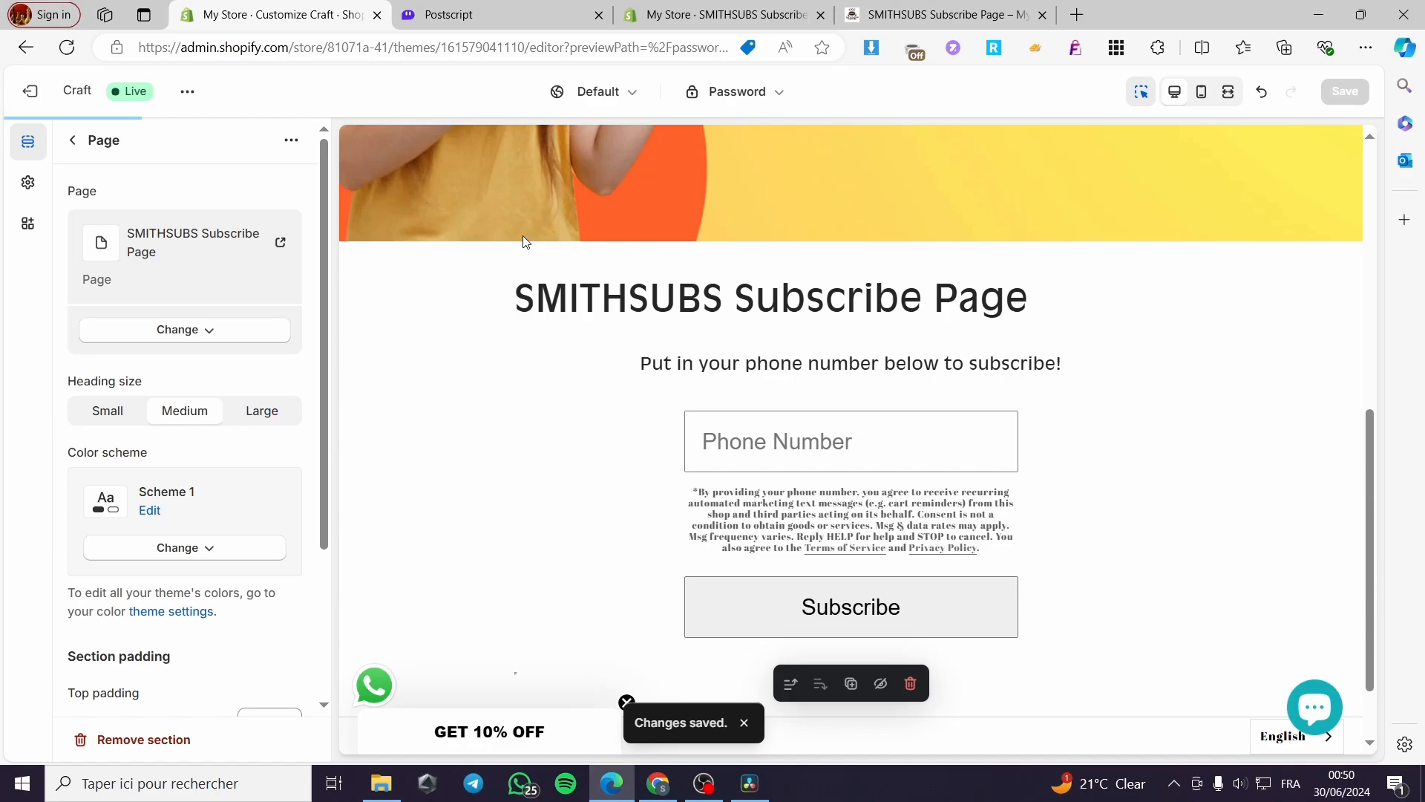
- Leave the theme editor and, in the online store preferences, restrict access to visitors with the password and save the setting
left_click(28, 96)
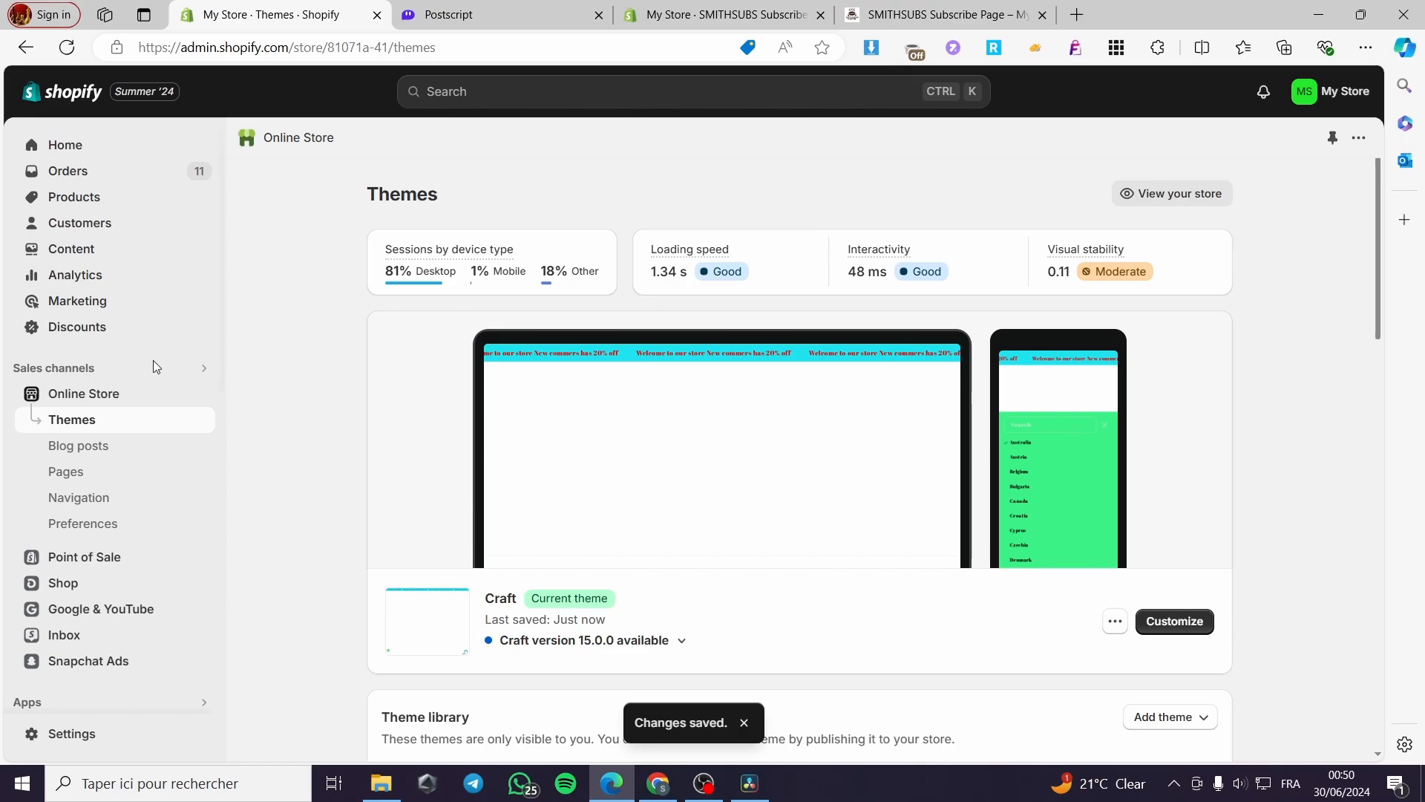
left_click(86, 526)
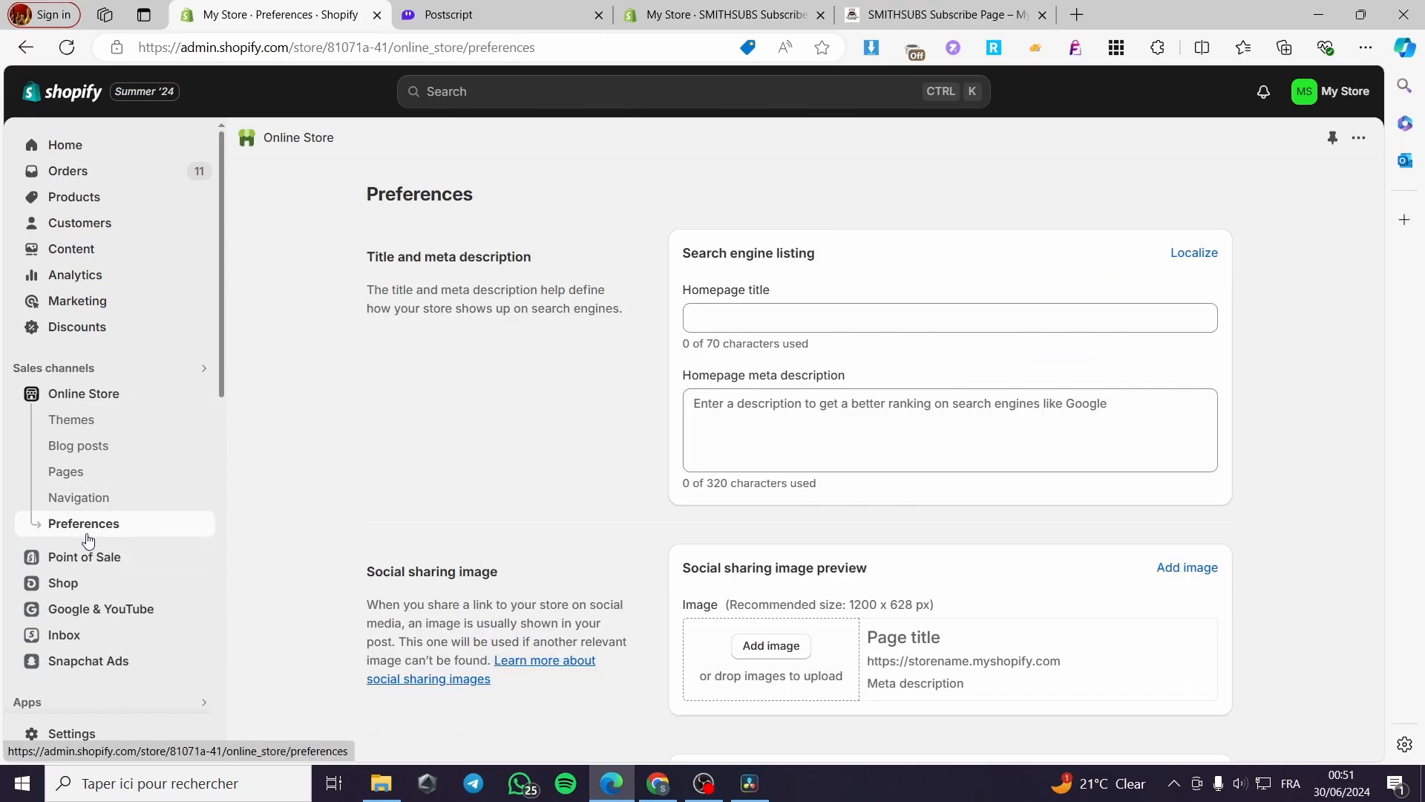
scroll(999, 512, "down", 6)
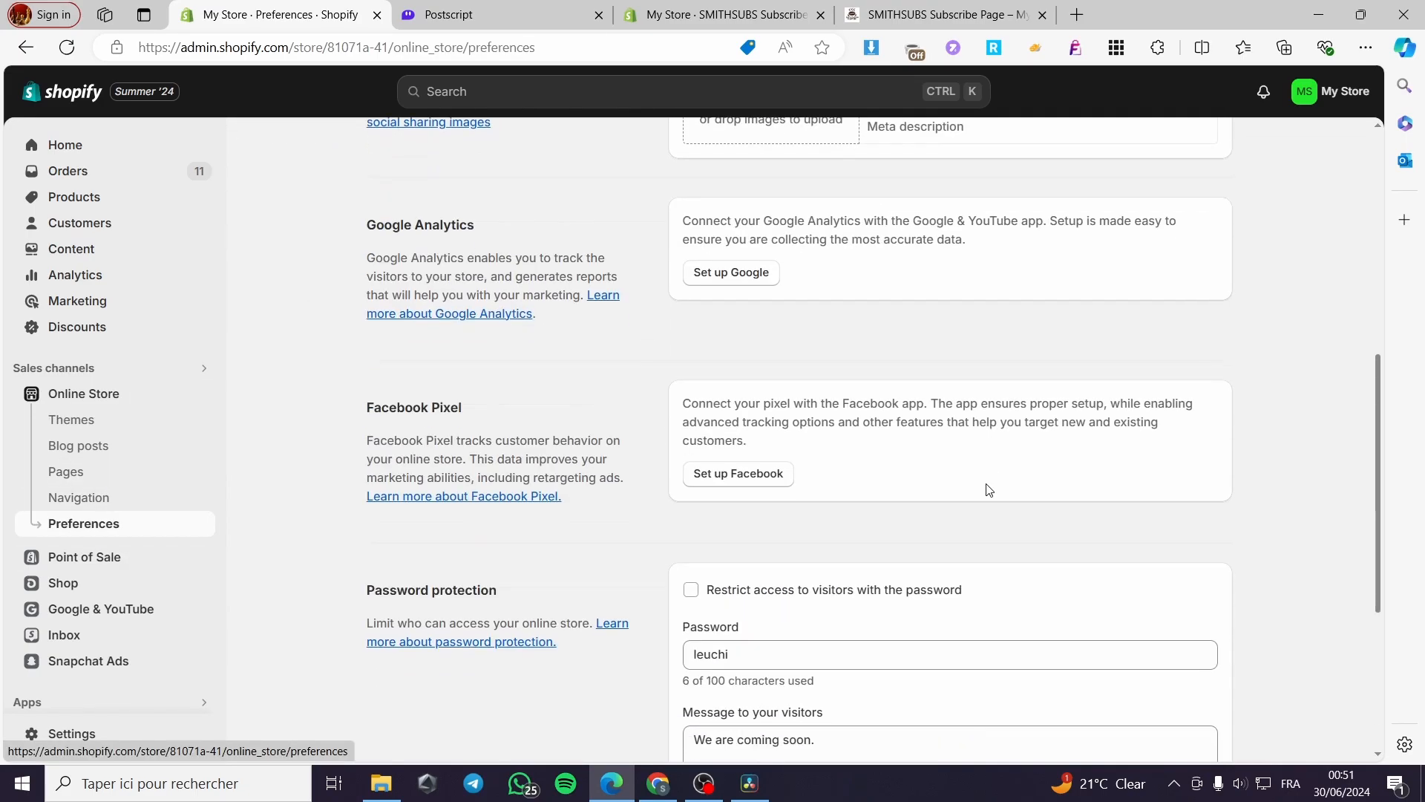
scroll(991, 487, "down", 4)
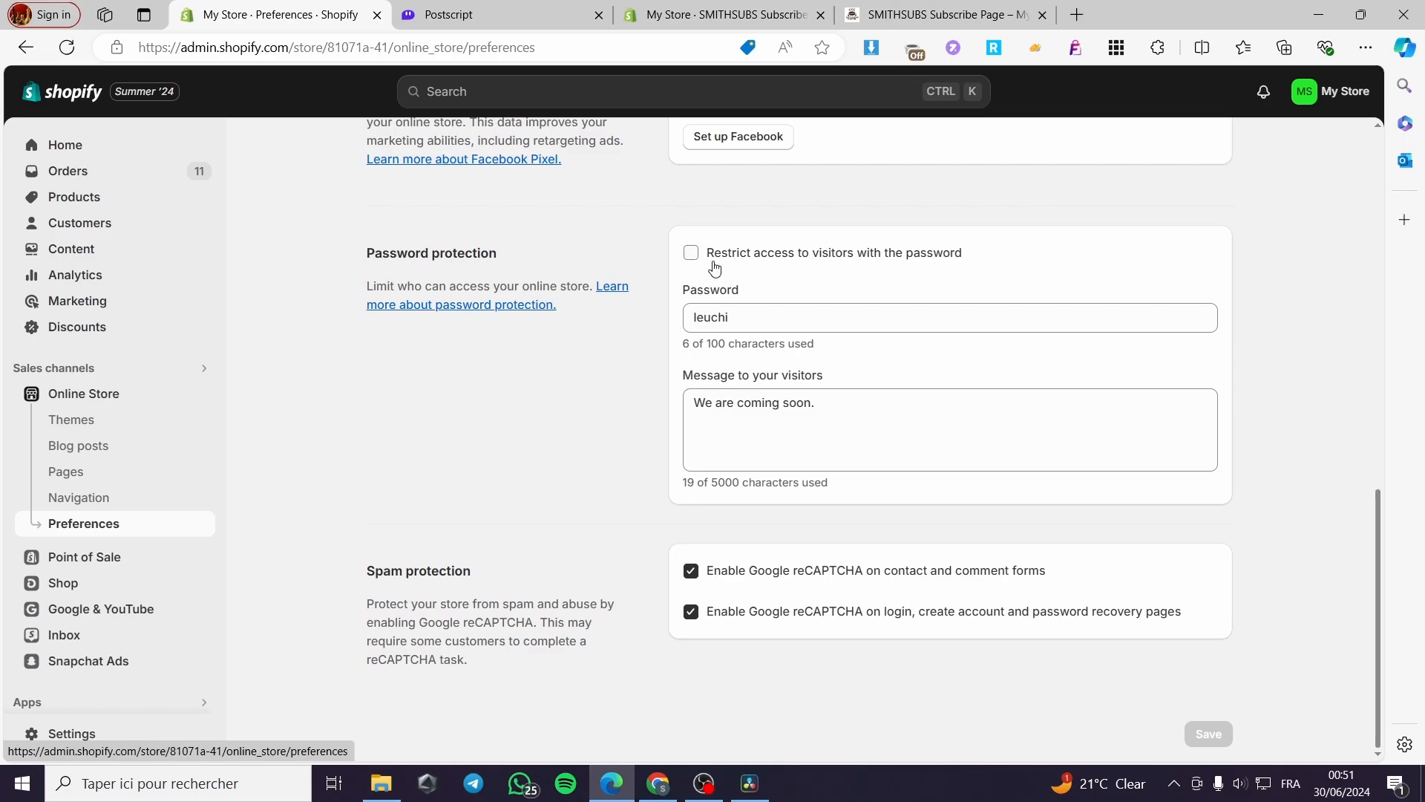
left_click(690, 255)
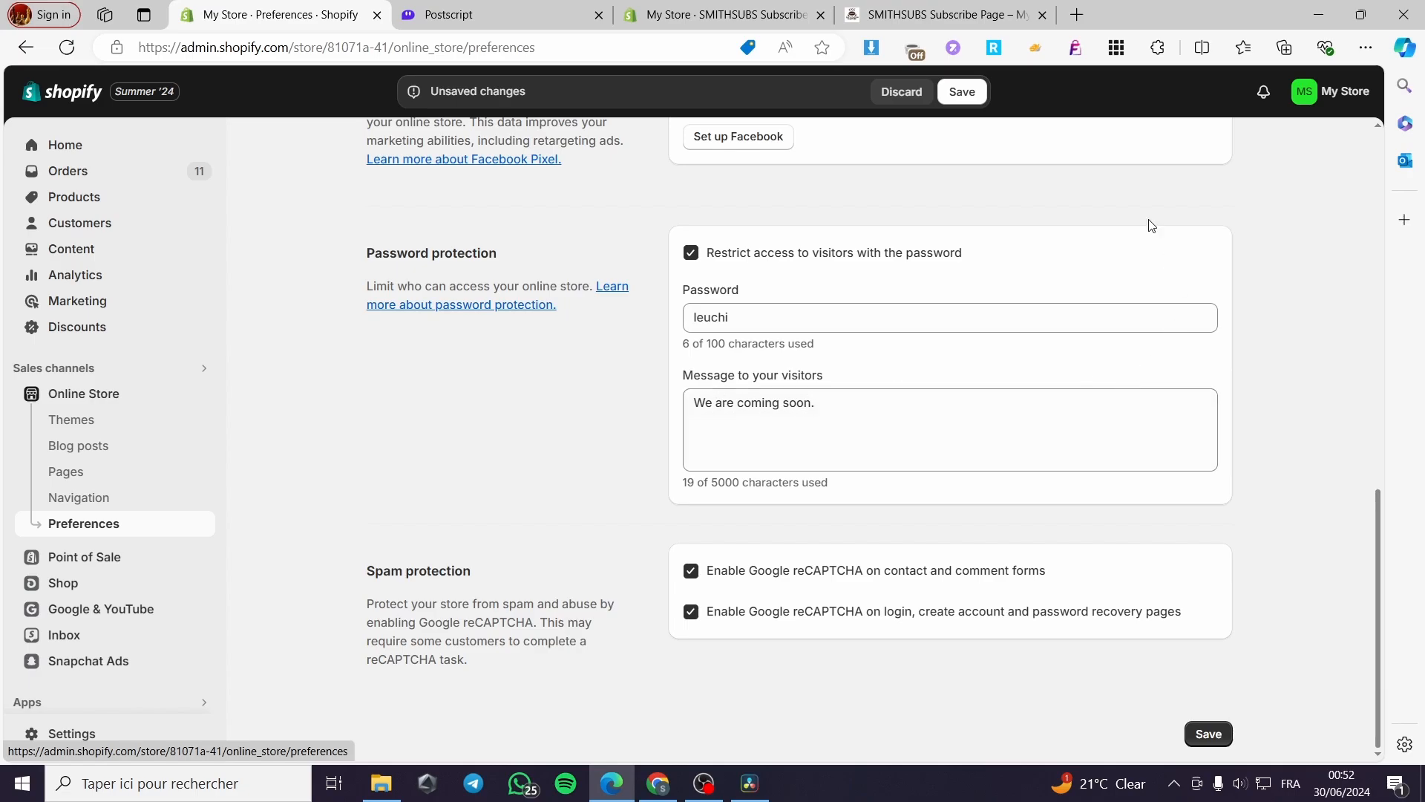
left_click(963, 94)
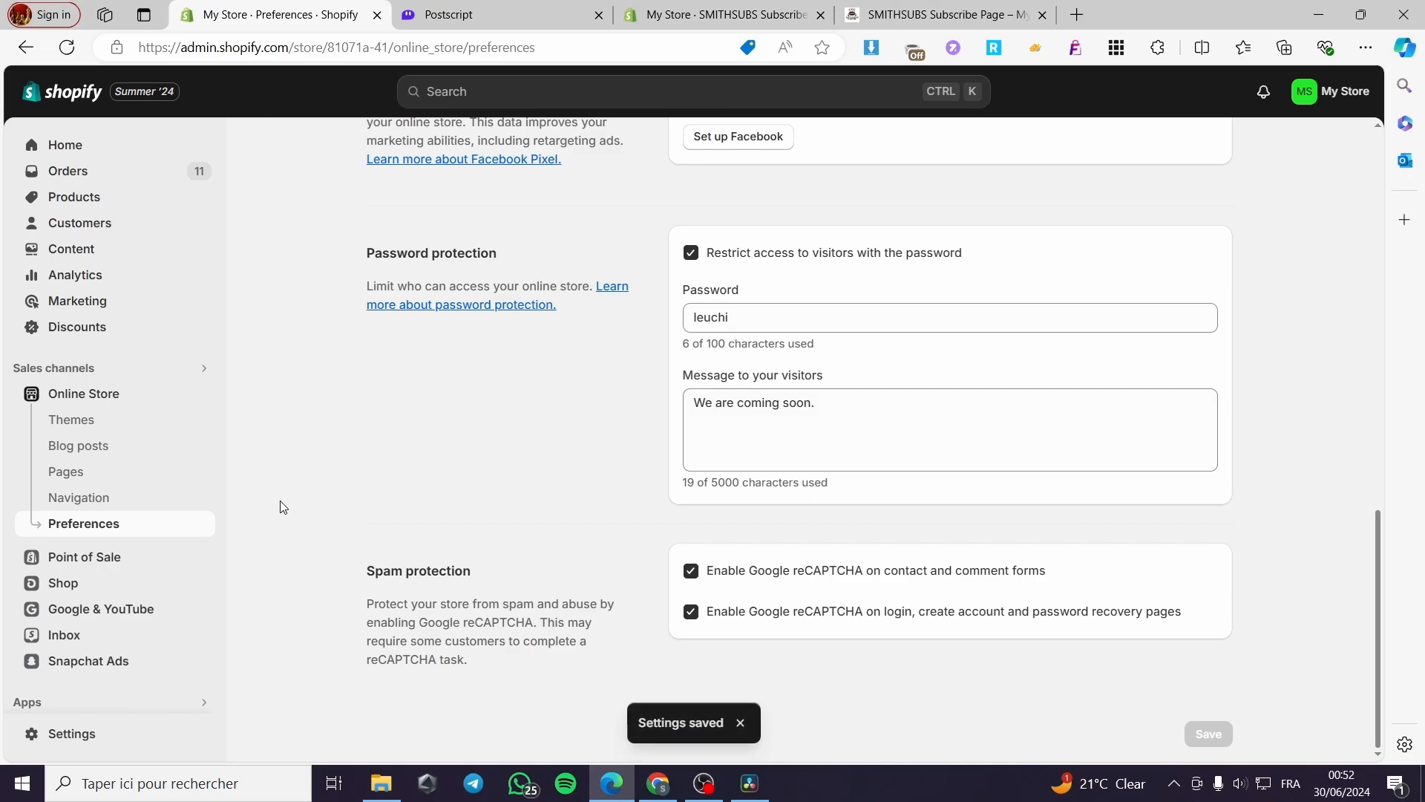
- Open the live online store to check the subscribe form on its password page, then close the storefront
left_click(199, 394)
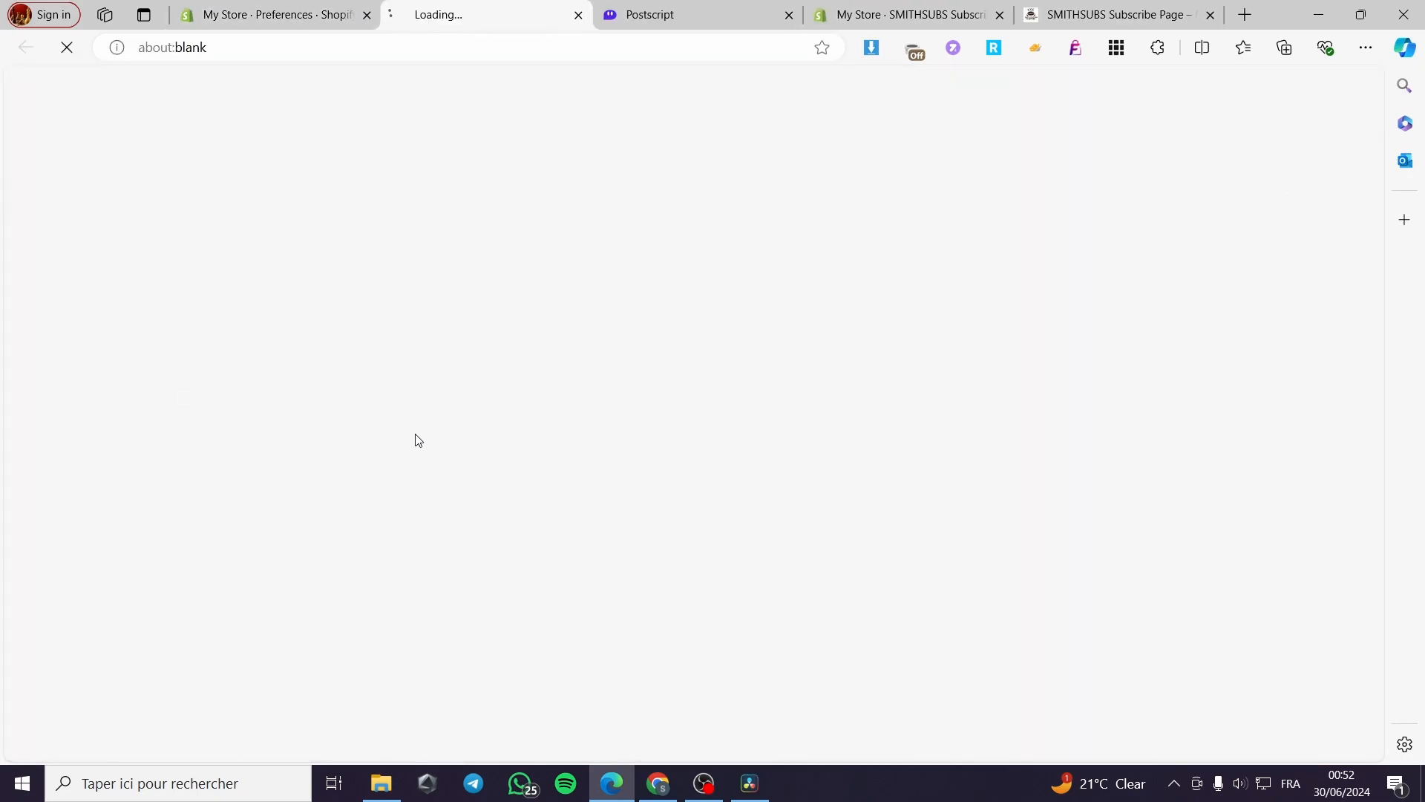
left_click(961, 11)
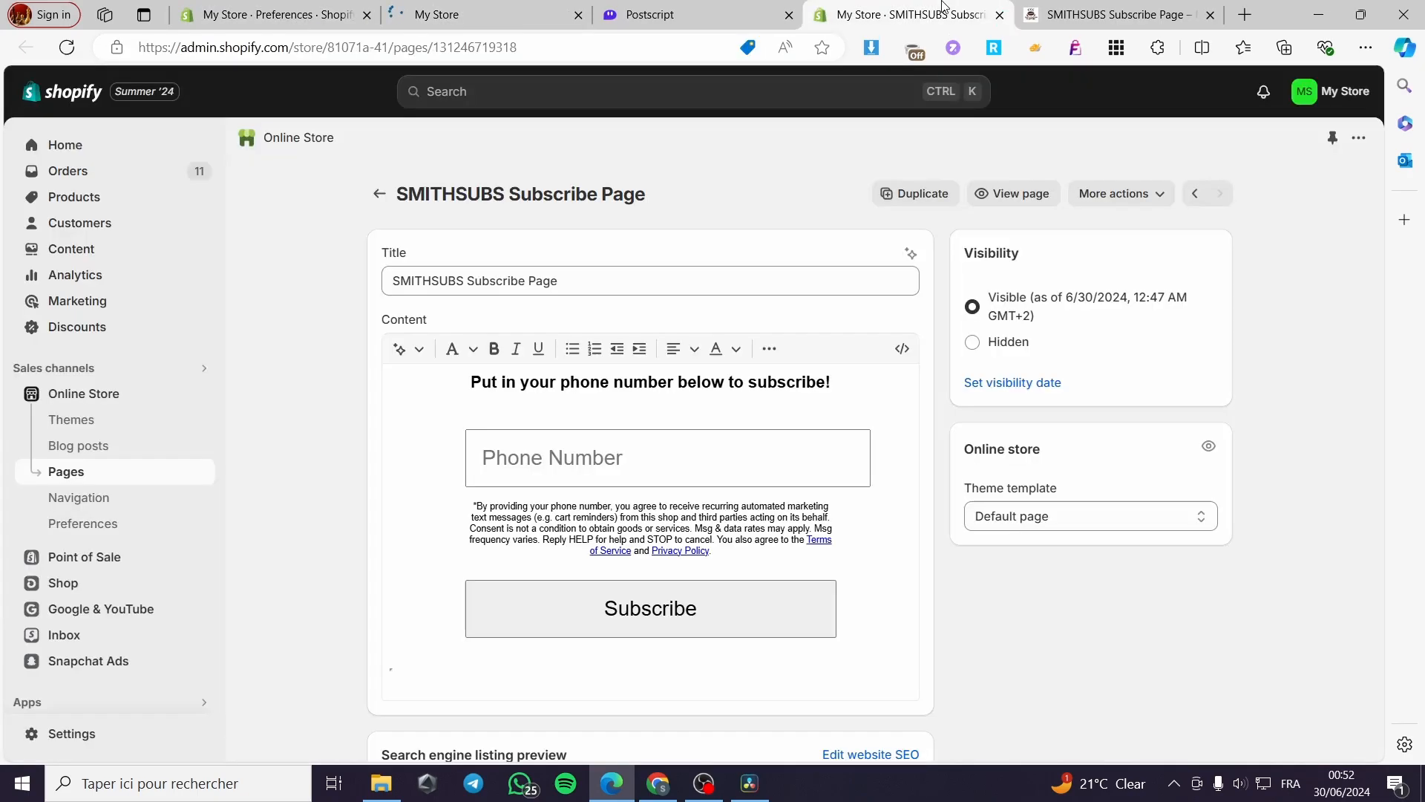
left_click(1055, 8)
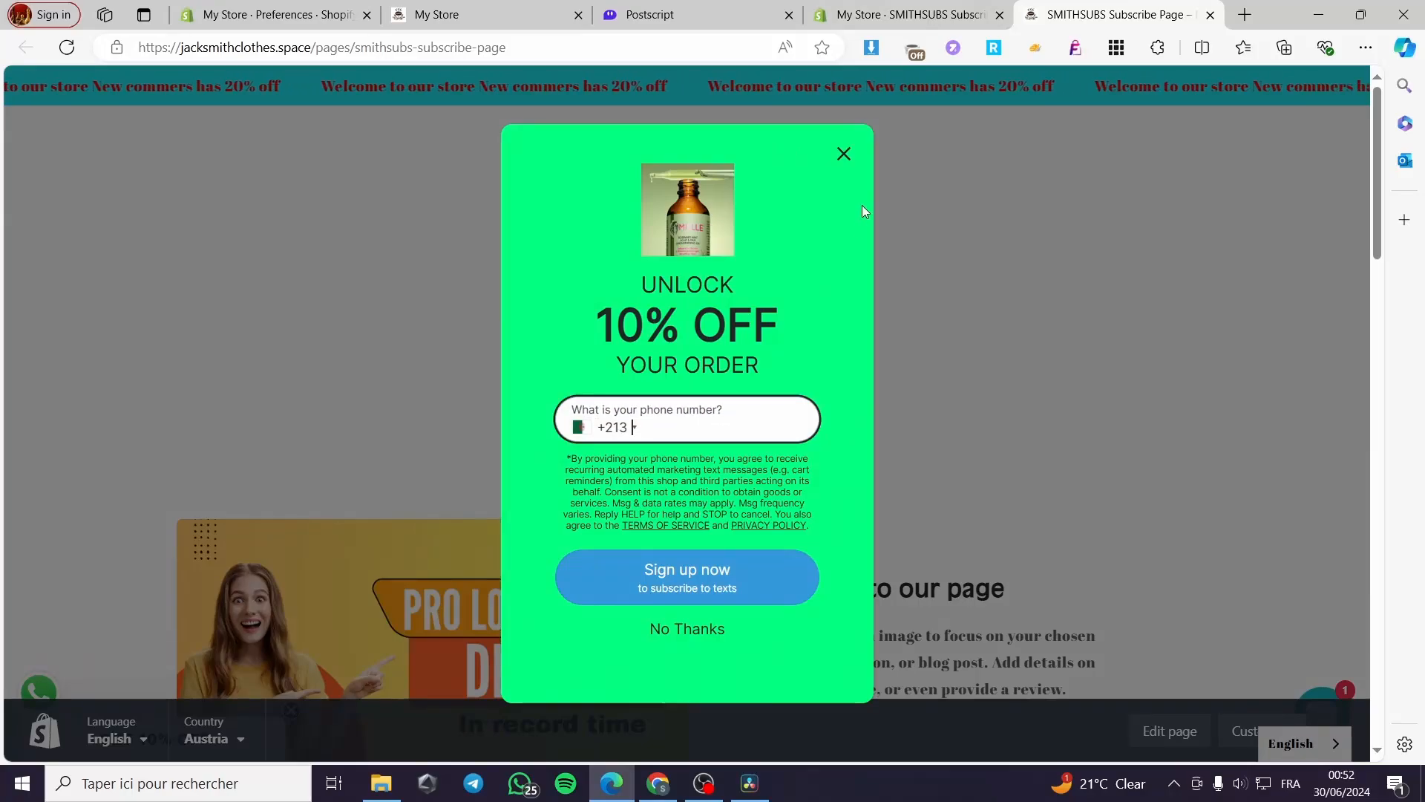
left_click(461, 7)
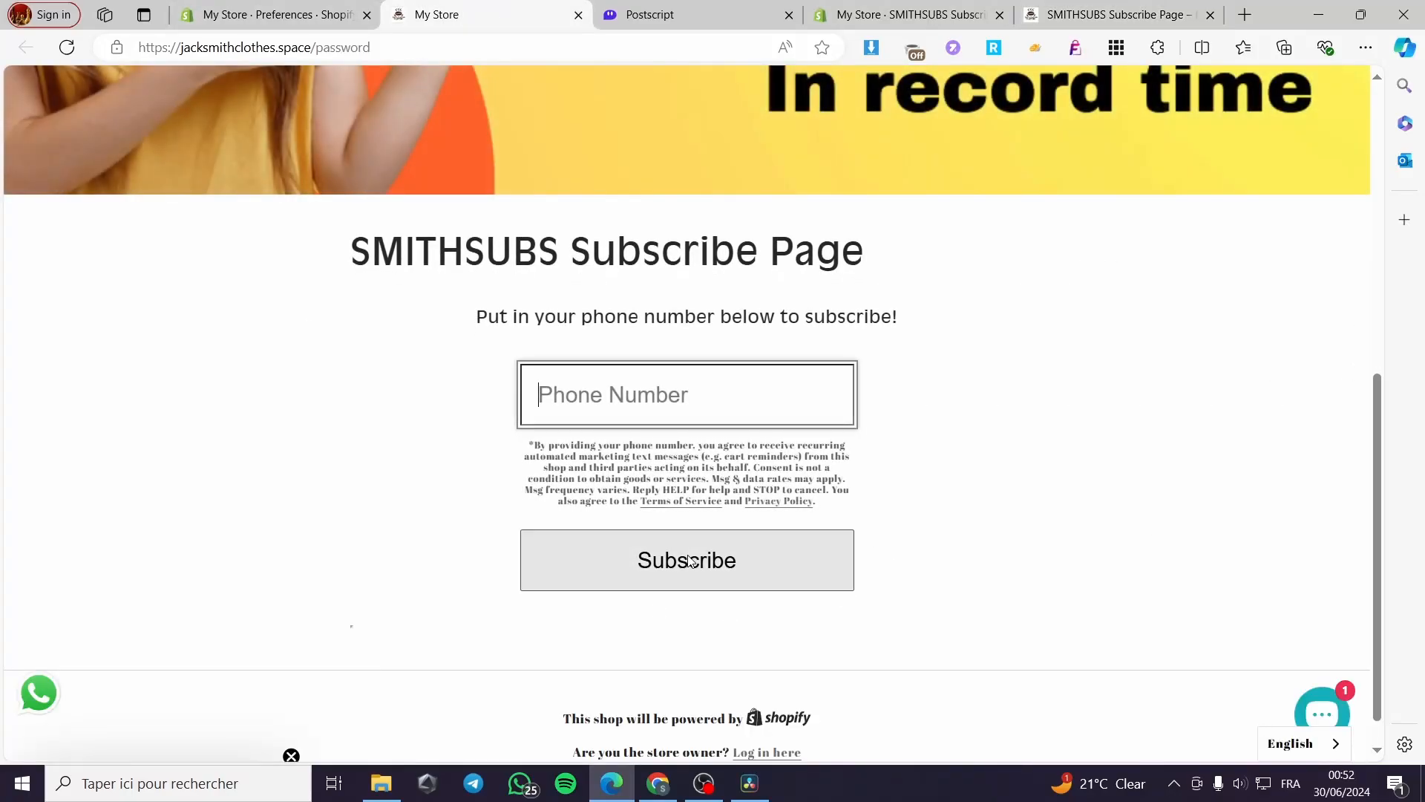
left_click(812, 409)
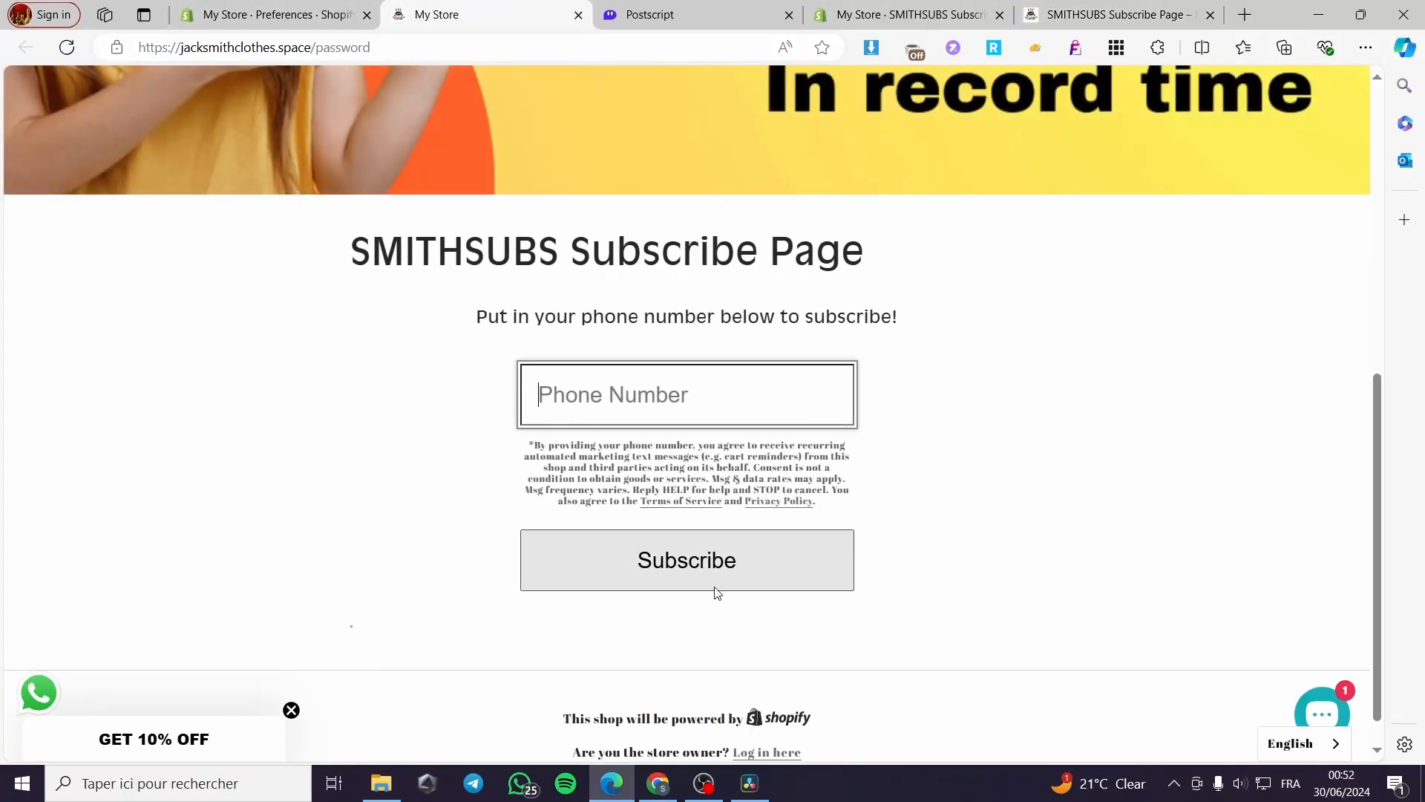
left_click(578, 16)
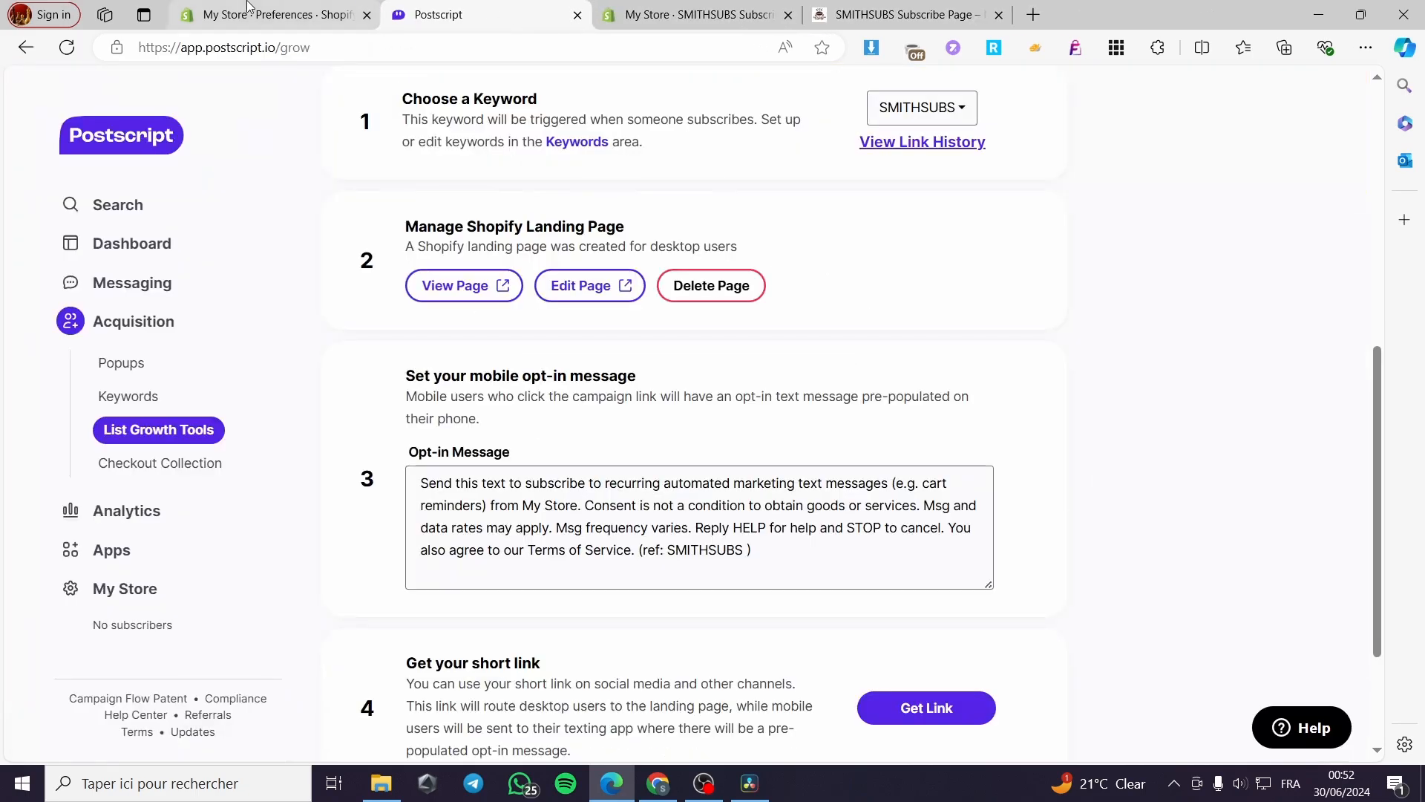